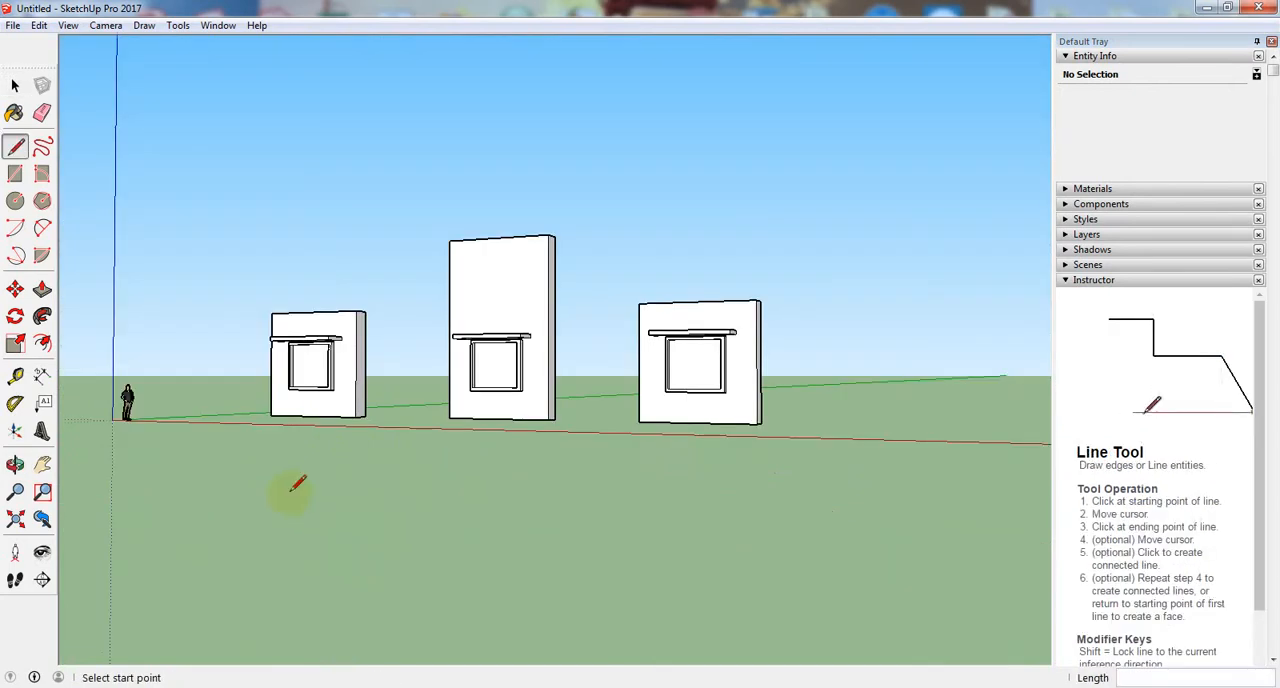
- Examine the three window walls and their canopies from the front, the sides and slightly above
click(14, 87)
scroll(302, 404, up, 5)
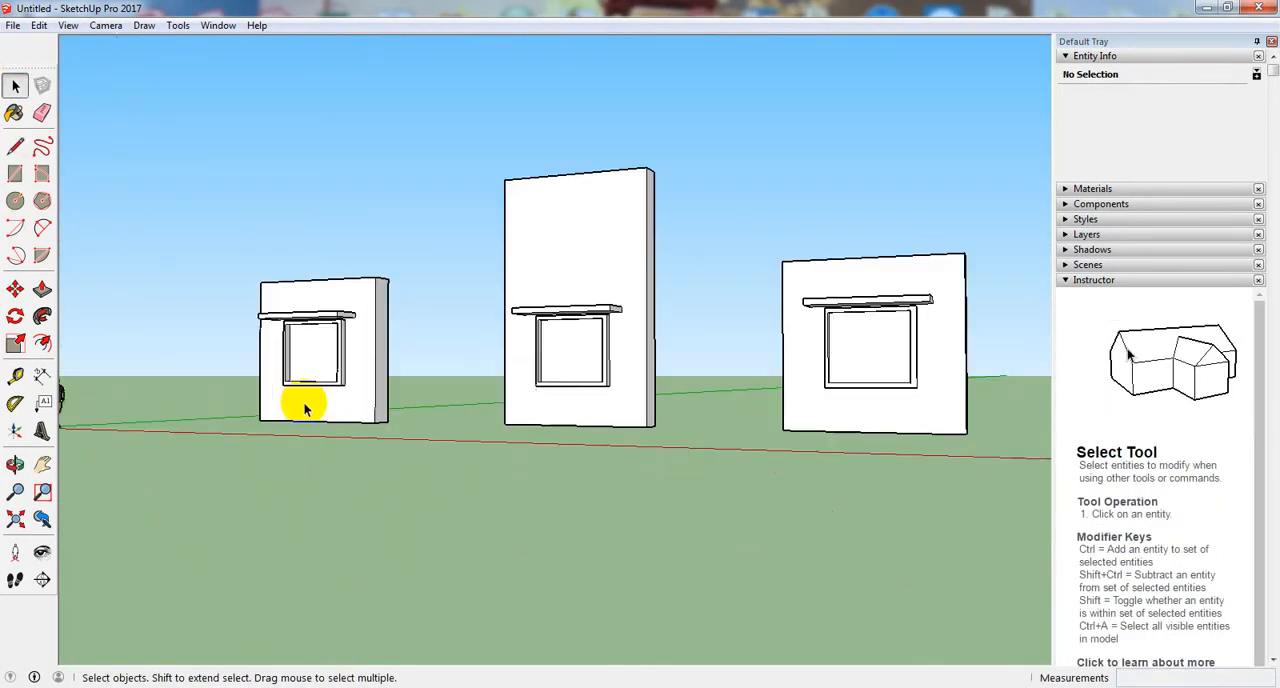
middle_drag(240, 390, 199, 399)
middle_drag(310, 448, 543, 474)
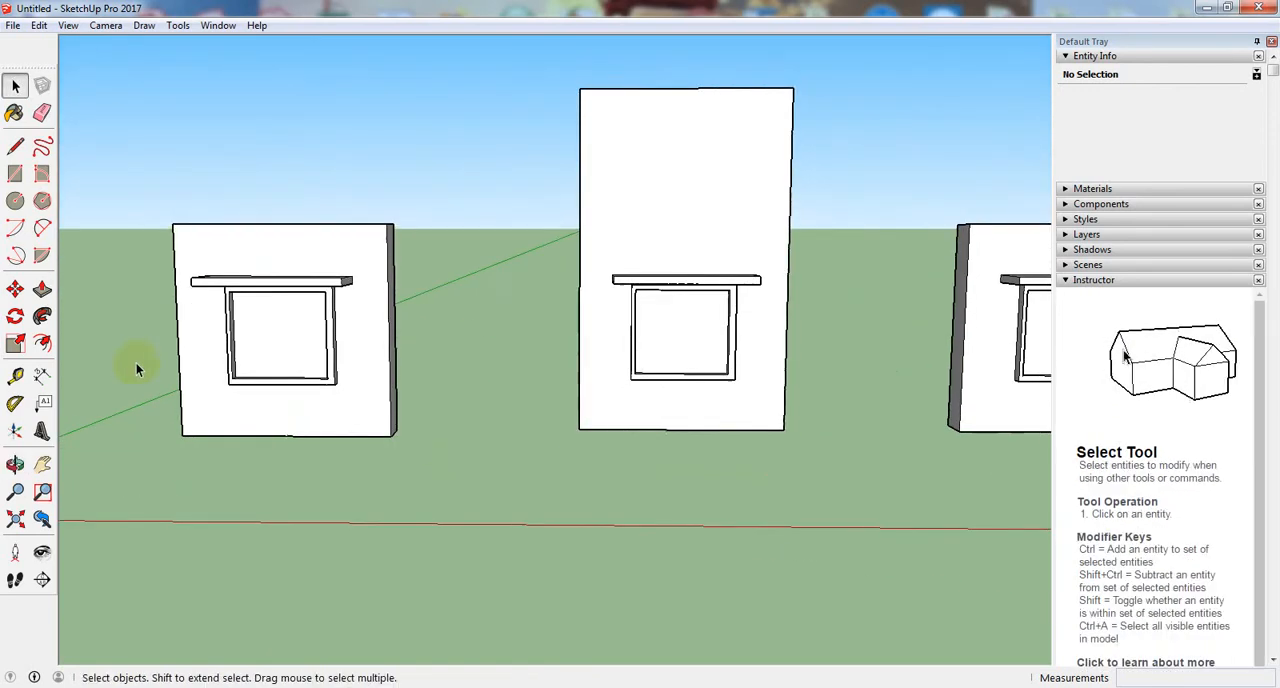
middle_drag(131, 366, 270, 460)
middle_drag(505, 458, 819, 434)
scroll(817, 434, down, 3)
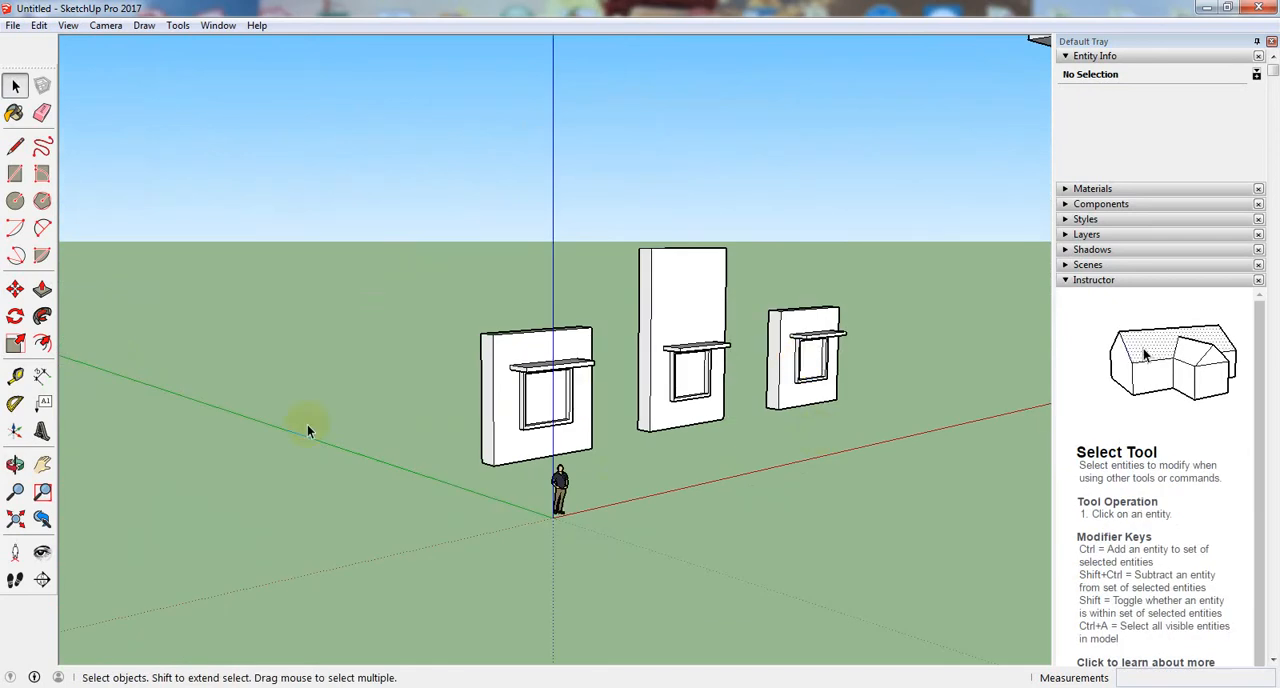
scroll(243, 440, down, 2)
scroll(243, 440, down, 2)
middle_drag(243, 440, 306, 509)
scroll(377, 390, up, 2)
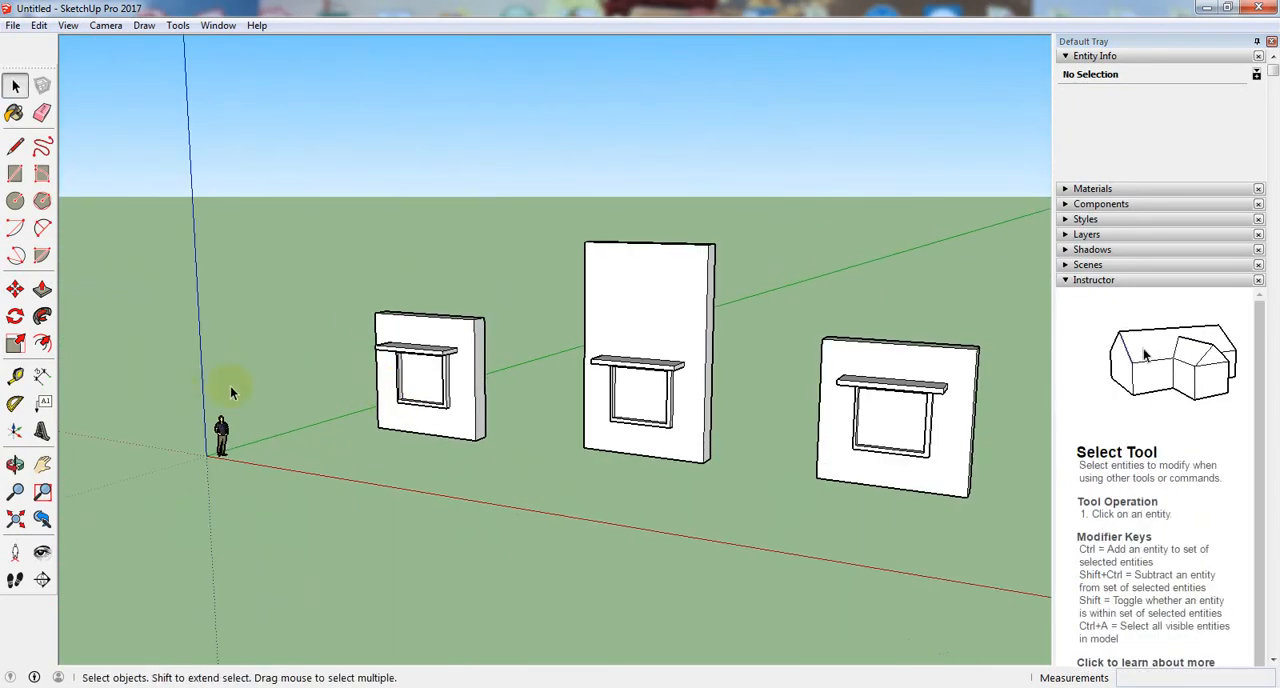
middle_drag(230, 392, 289, 457)
scroll(307, 405, up, 4)
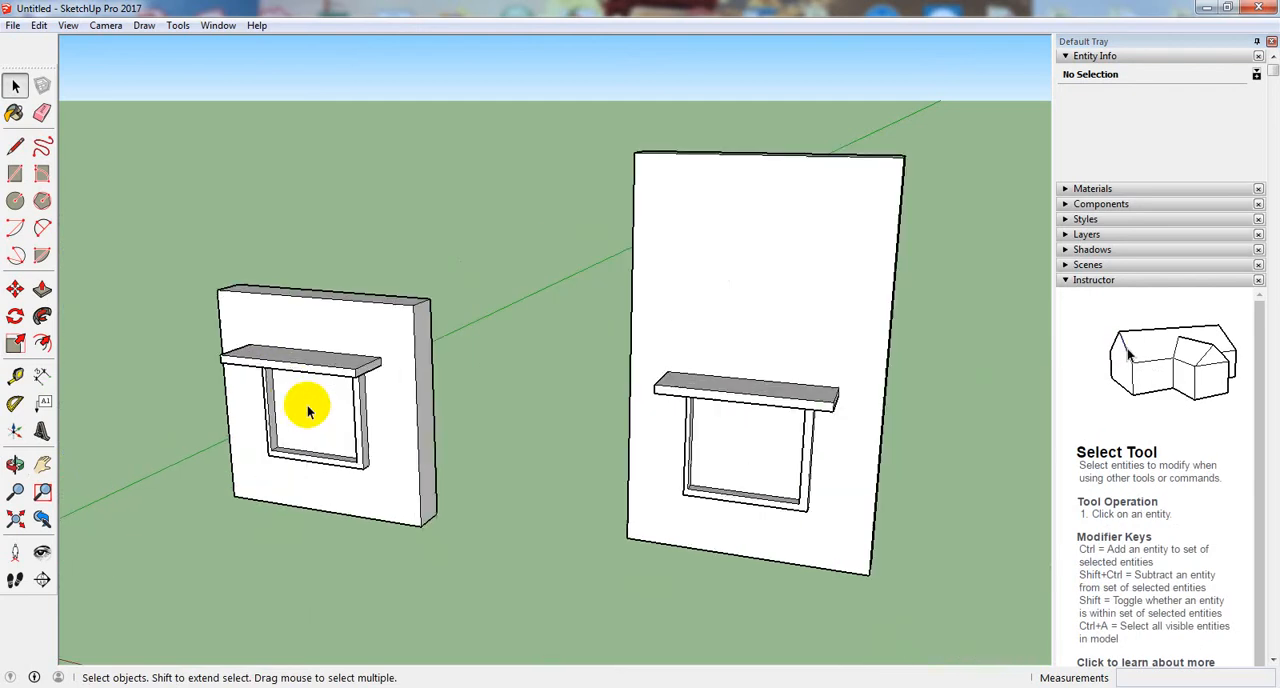
- Examine the first wall's window frame, recessed pane and canopy up close from several angles
scroll(307, 405, up, 2)
scroll(330, 435, down, 3)
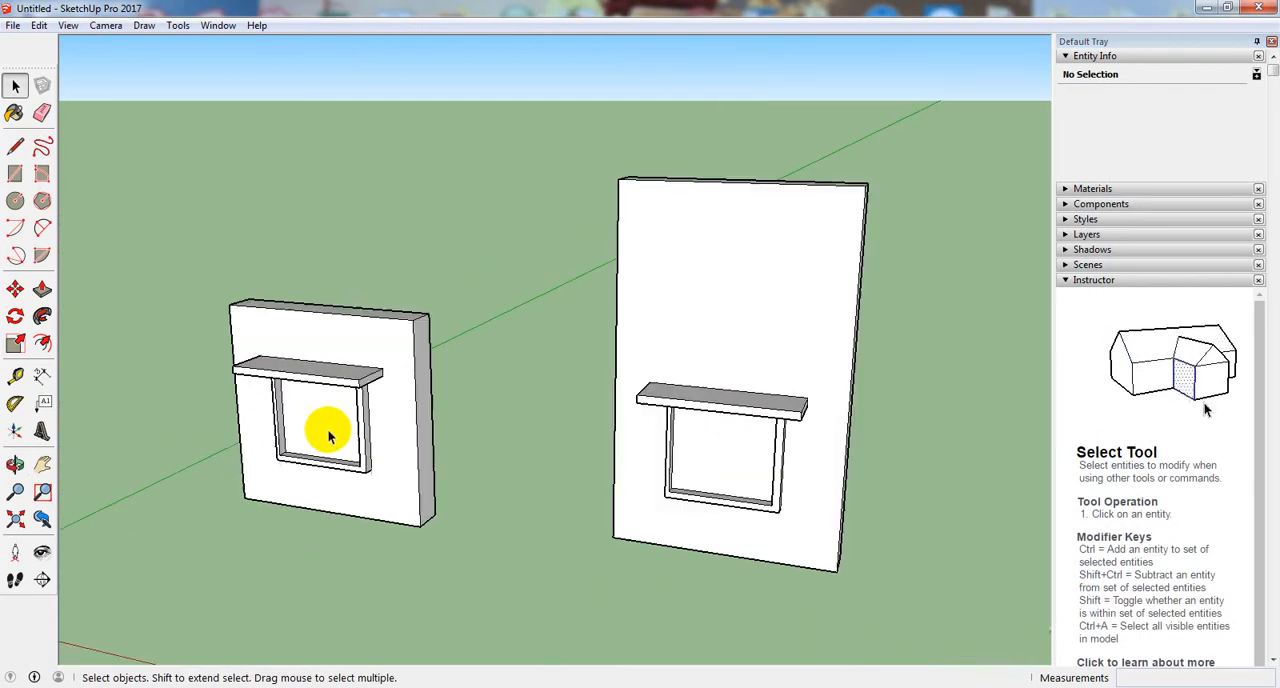
scroll(314, 429, up, 2)
scroll(320, 423, down, 1)
scroll(326, 423, up, 3)
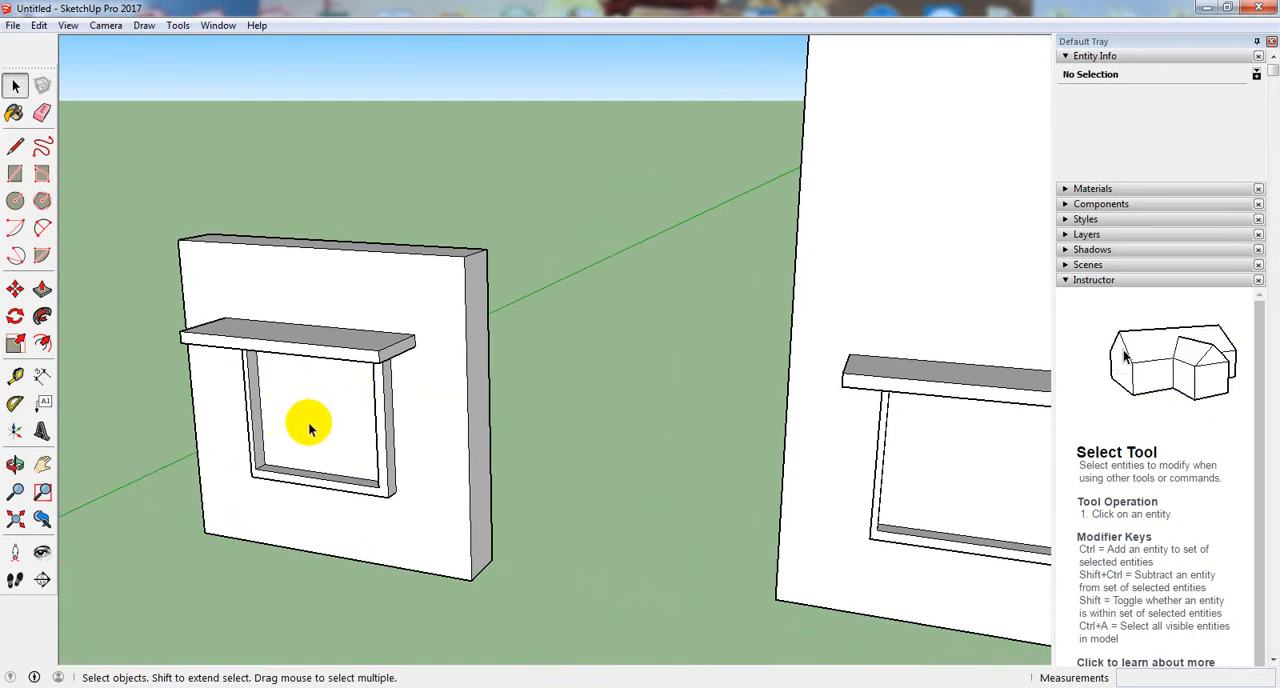
key(o)
drag(334, 426, 449, 240)
key(space)
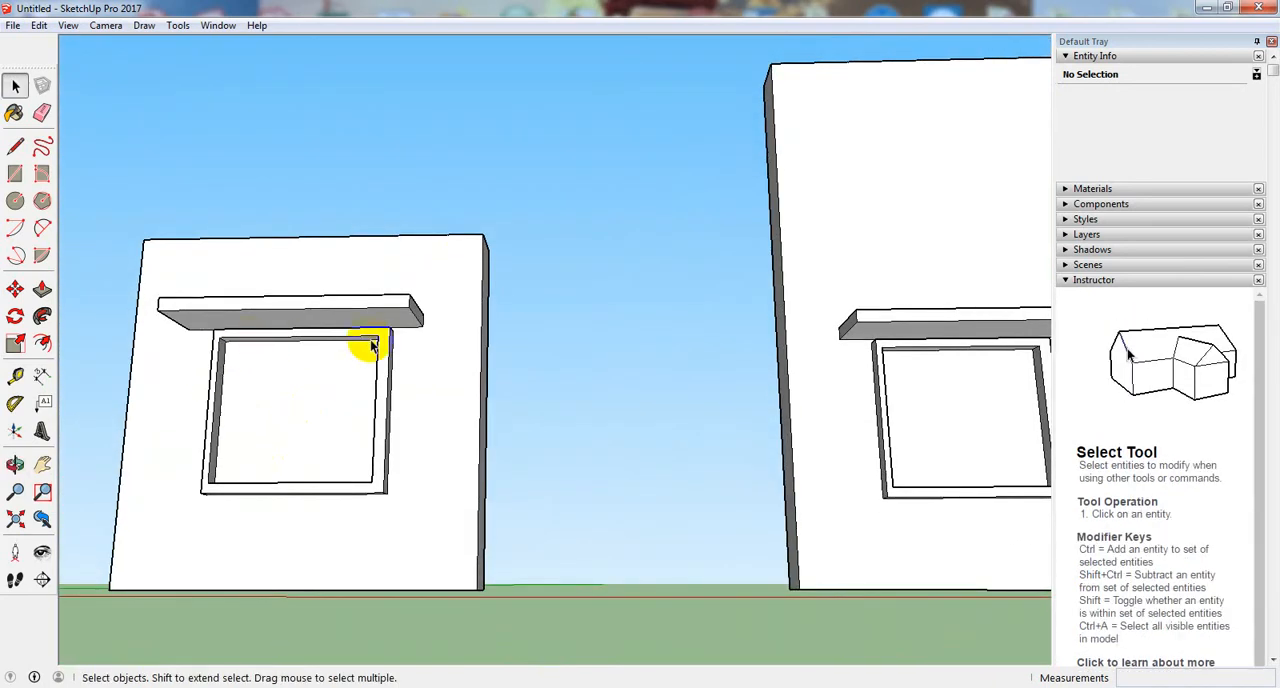
key(o)
drag(286, 468, 234, 466)
key(space)
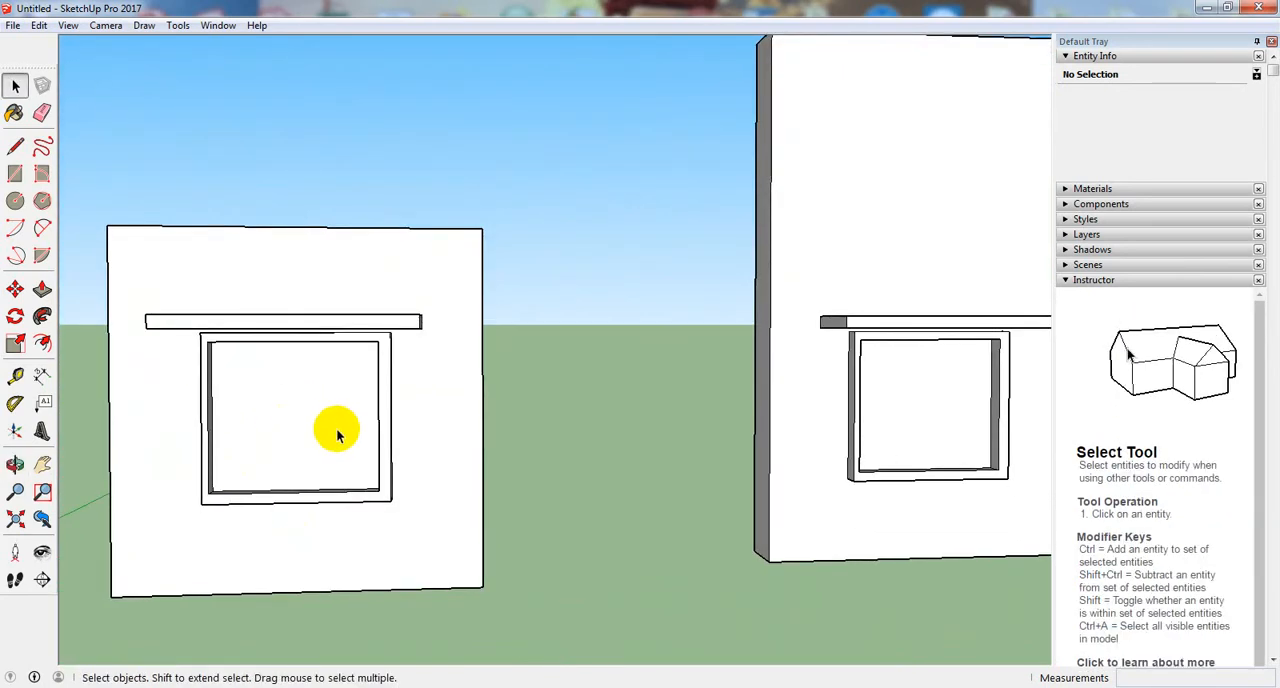
key(o)
drag(337, 435, 189, 451)
key(space)
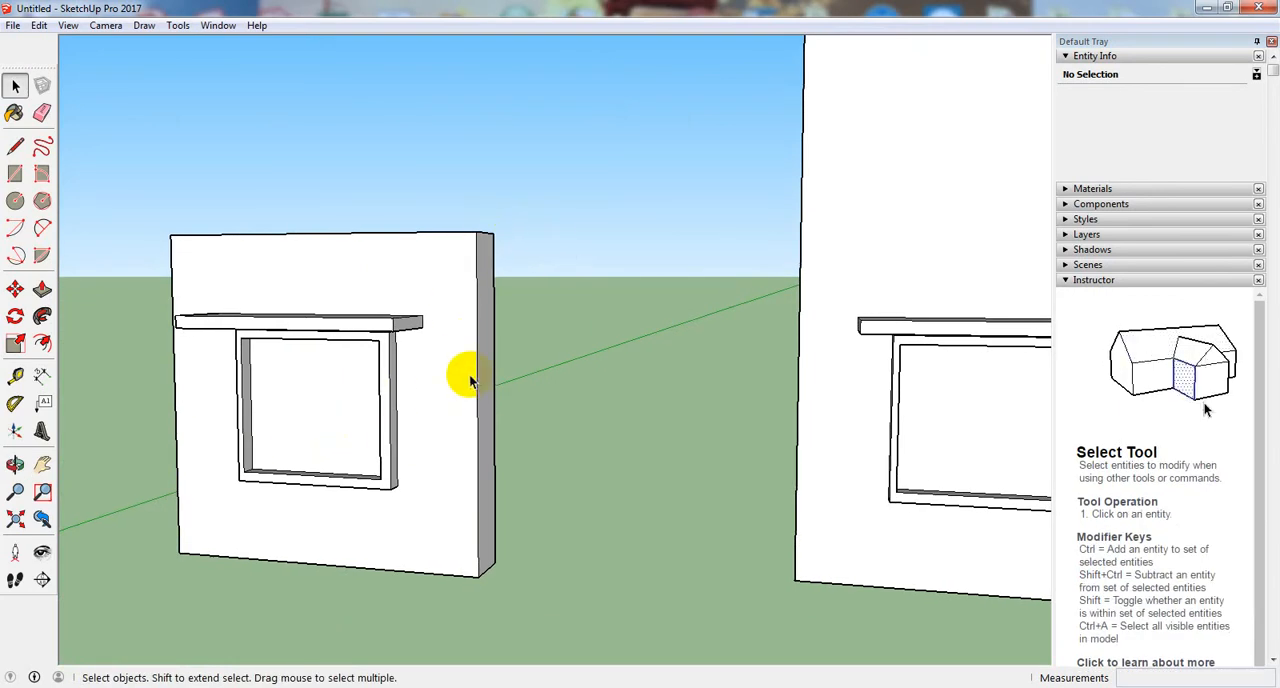
- Cut the first wall's window opening by pushing its pane 2' 10 1/4" back to the wall's rear face with Push/Pull
click(42, 290)
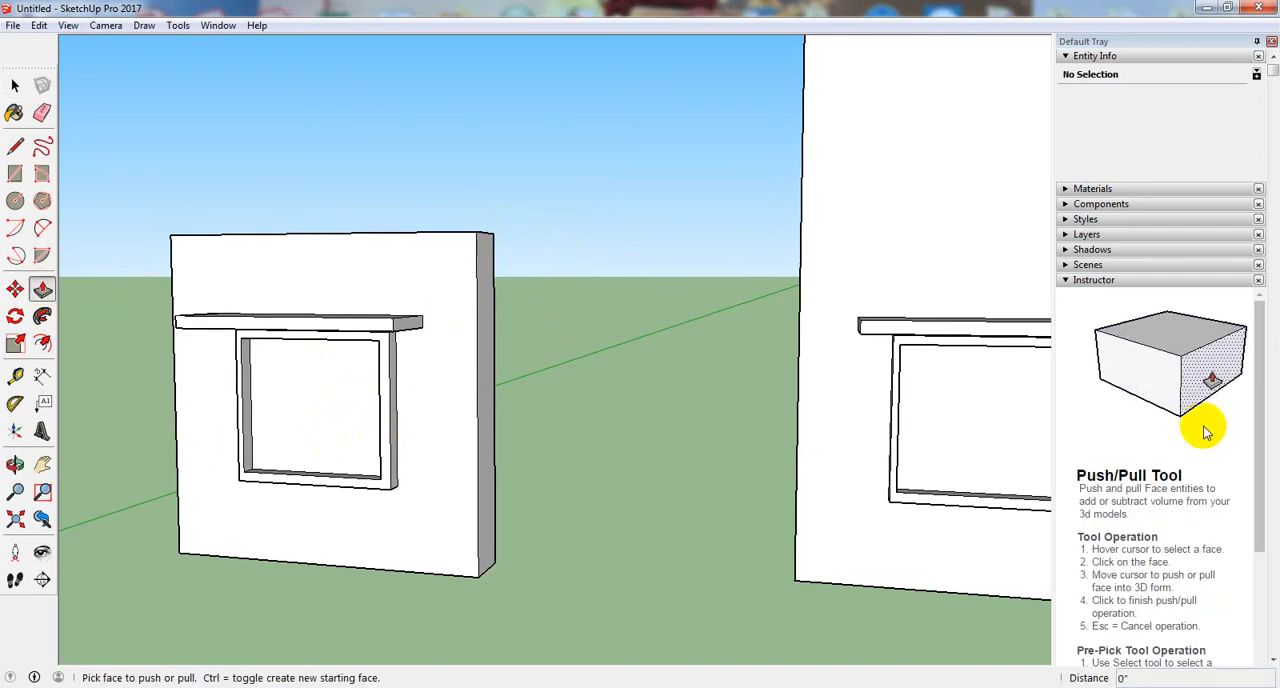
drag(1248, 394, 1248, 562)
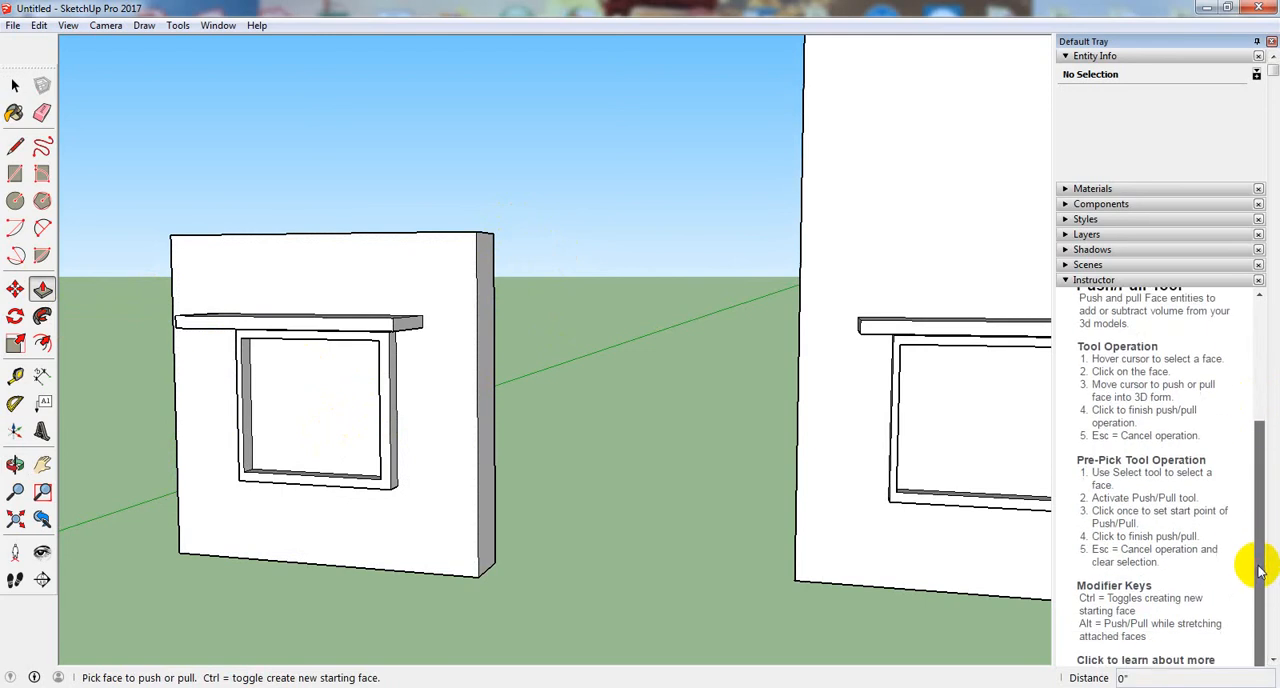
click(297, 401)
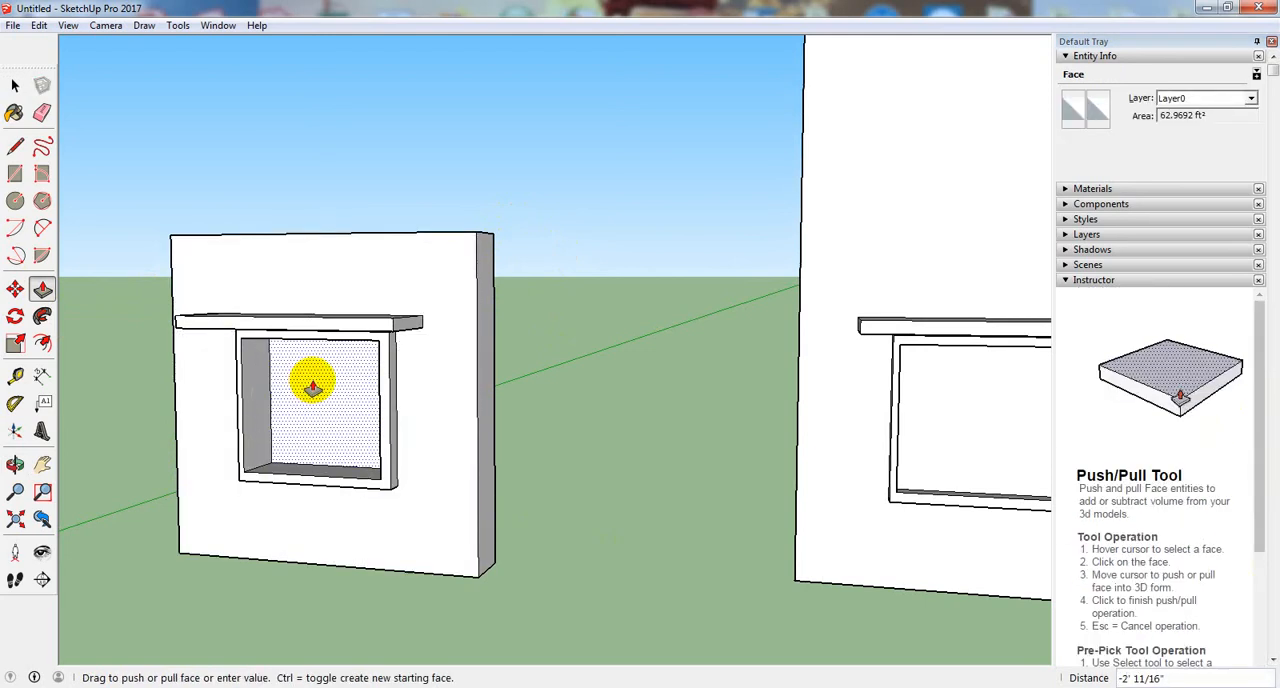
middle_drag(329, 380, 420, 400)
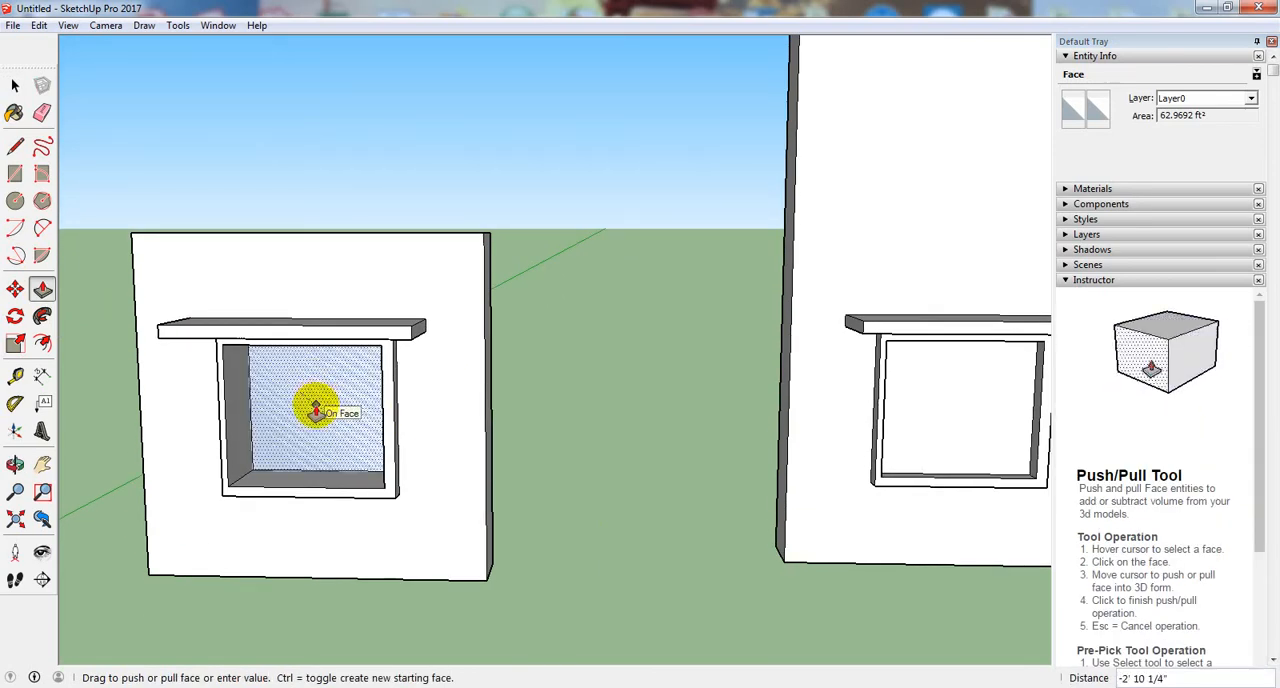
click(316, 412)
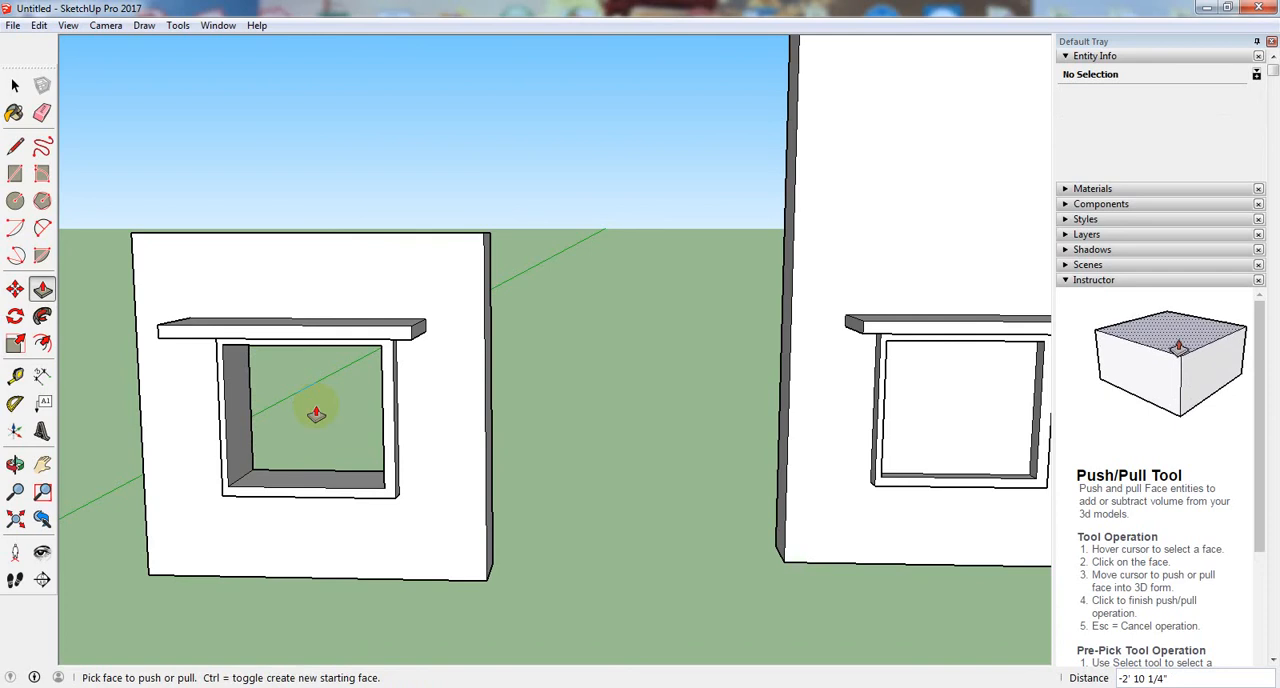
middle_drag(316, 412, 335, 343)
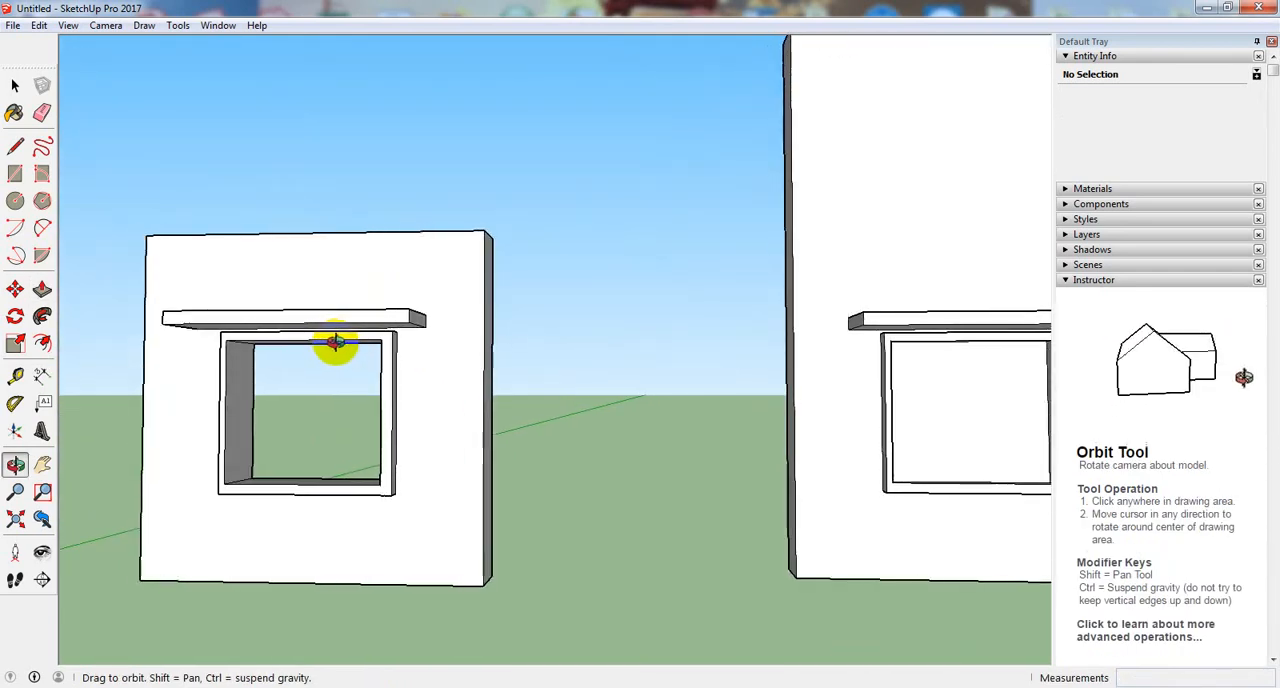
- Push the tall middle wall's window pane back 2' 10 1/4" to the wall's rear face
scroll(191, 444, down, 4)
scroll(629, 438, up, 3)
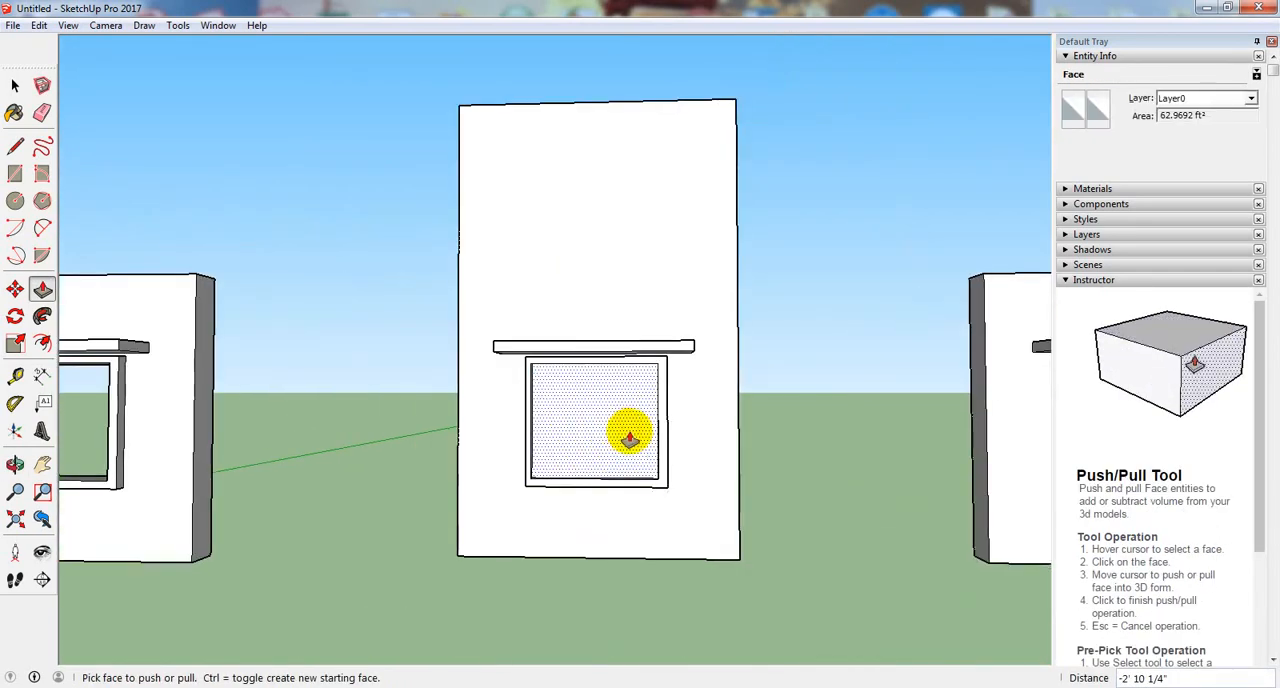
scroll(629, 438, up, 2)
middle_drag(651, 423, 616, 438)
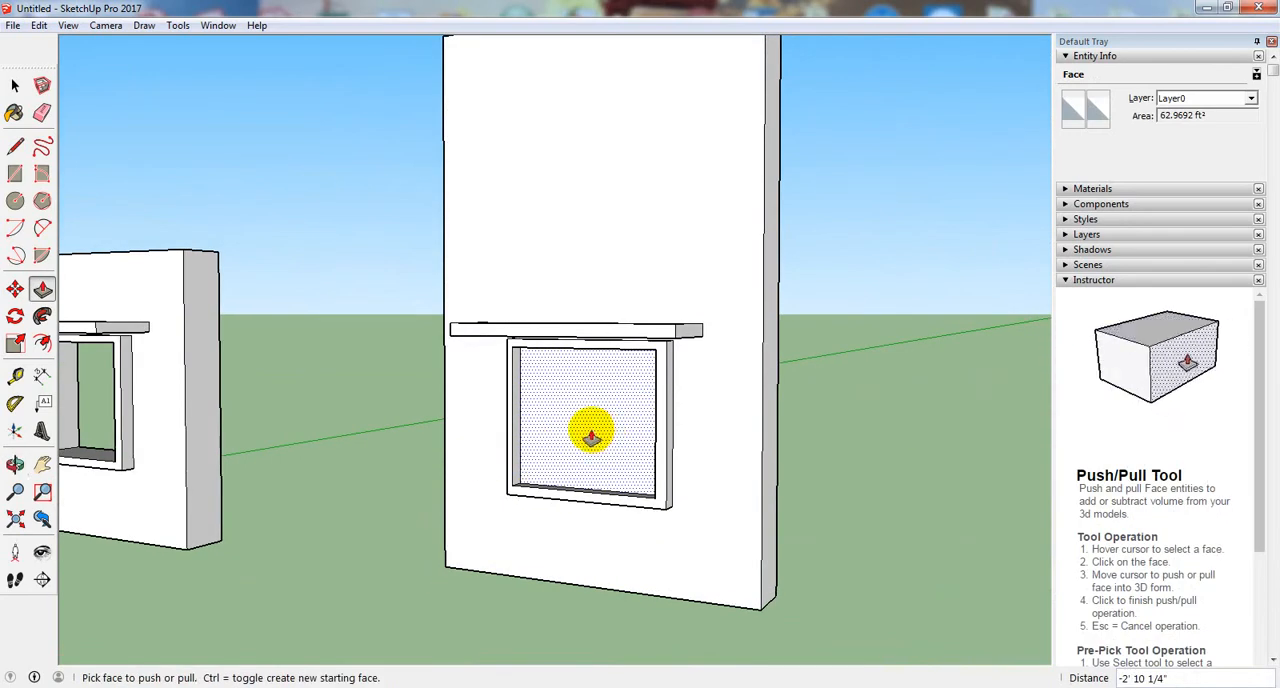
click(591, 436)
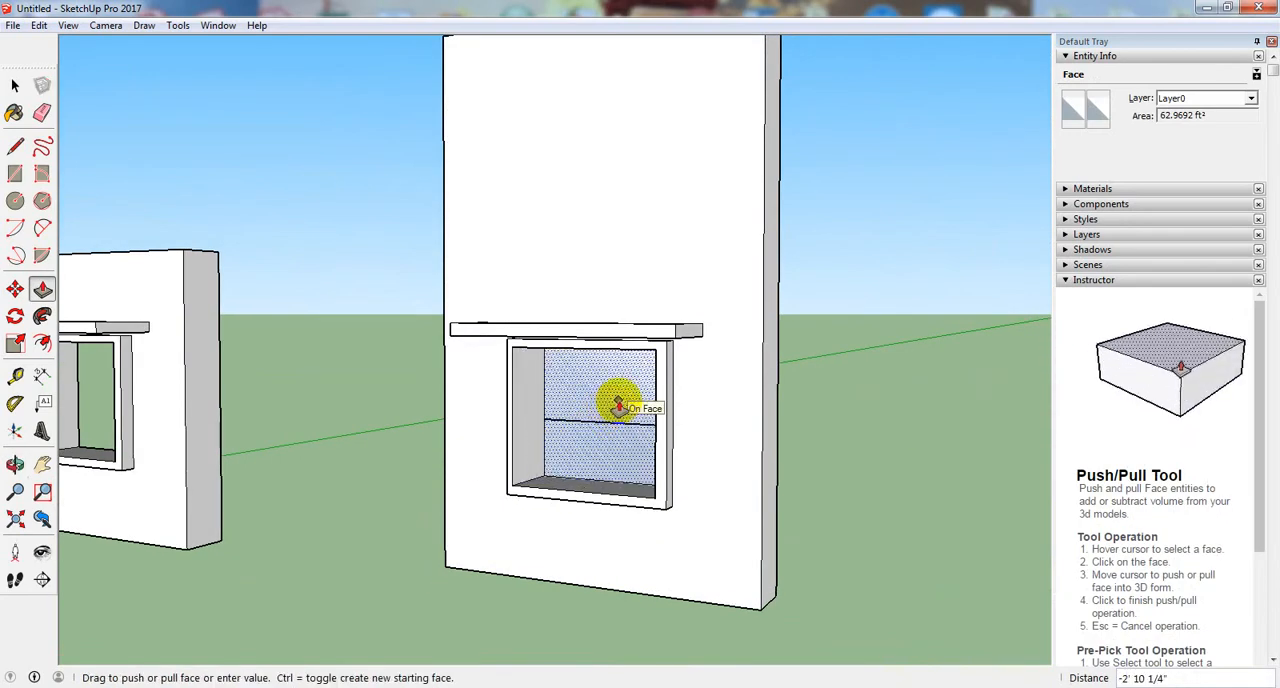
click(618, 404)
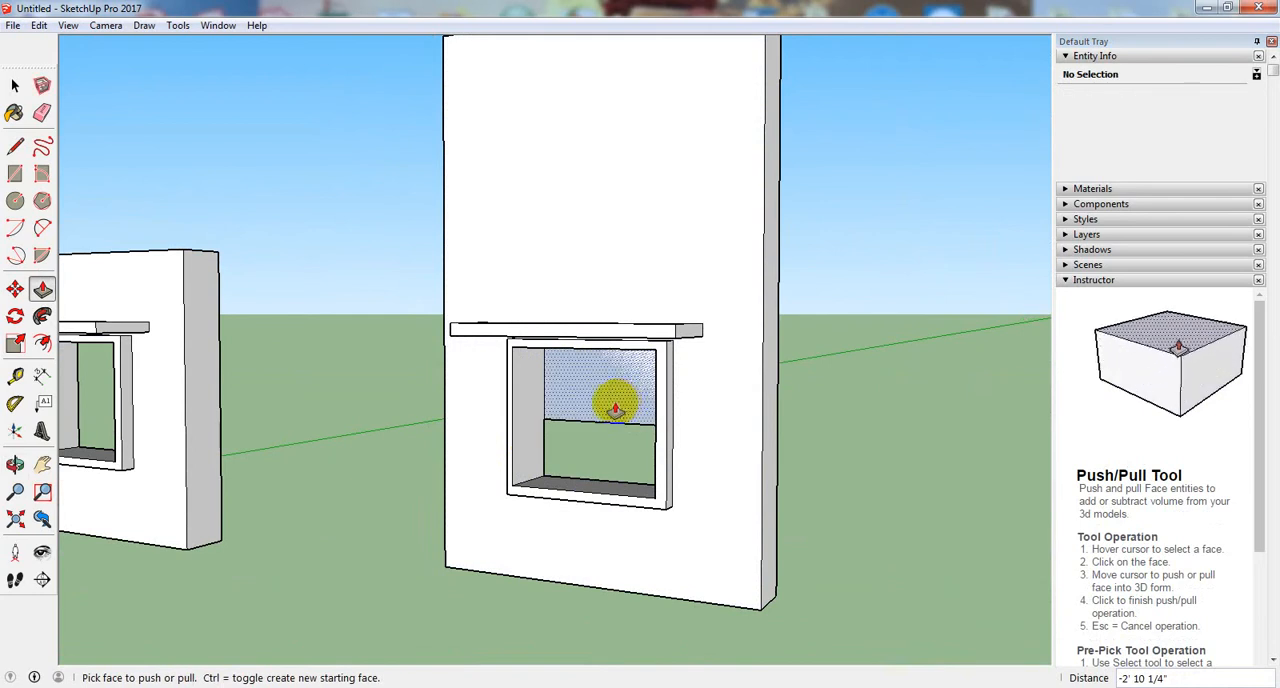
middle_drag(619, 471, 587, 470)
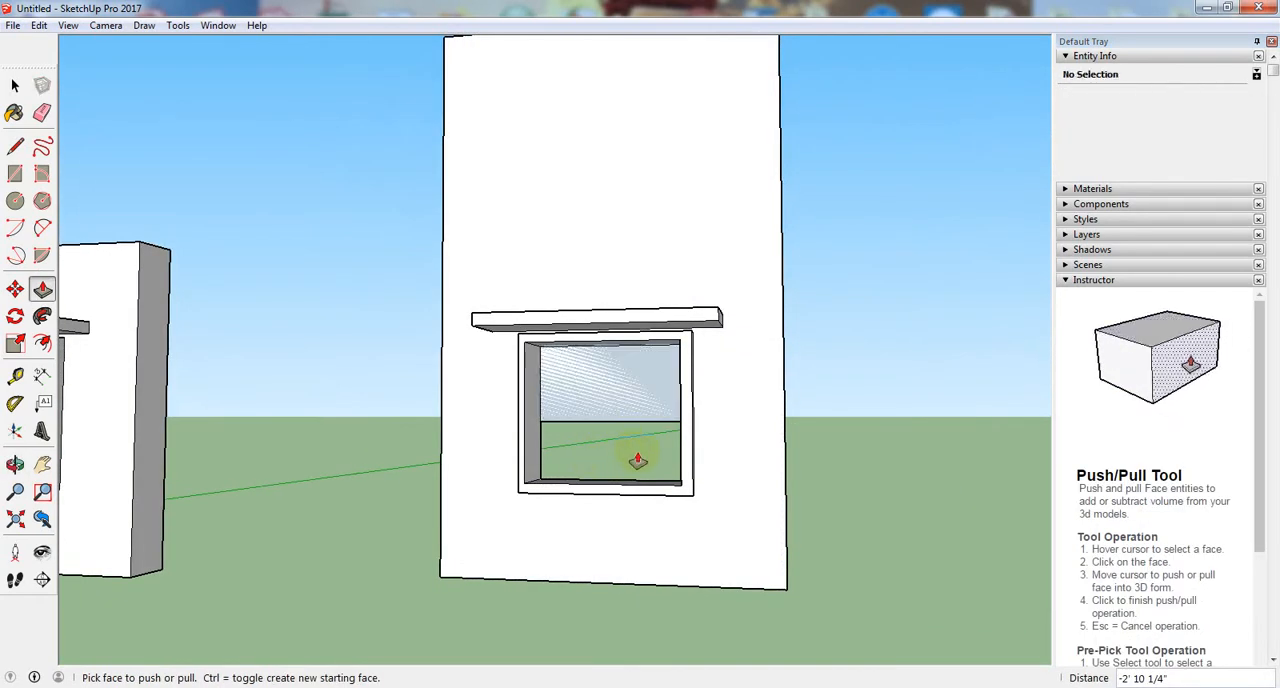
- Try to push the remaining upper part of the tall wall's pane and inspect the window area from behind the wall
click(613, 368)
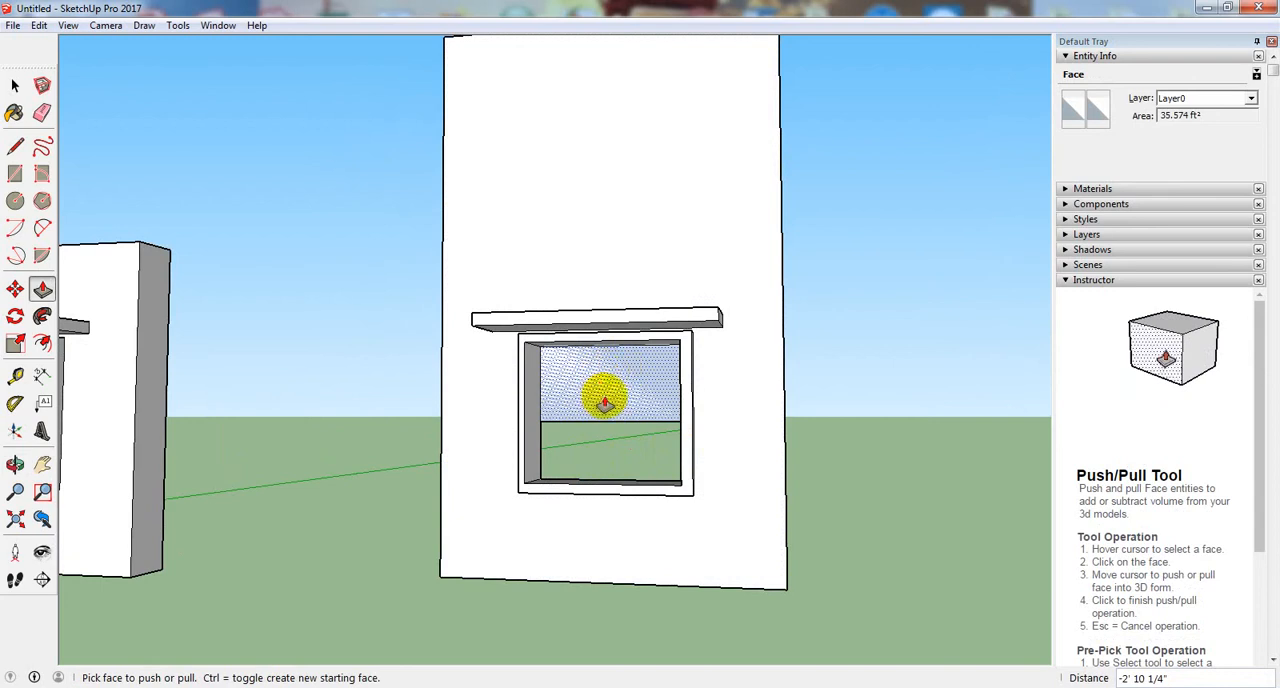
click(652, 434)
middle_drag(657, 434, 338, 517)
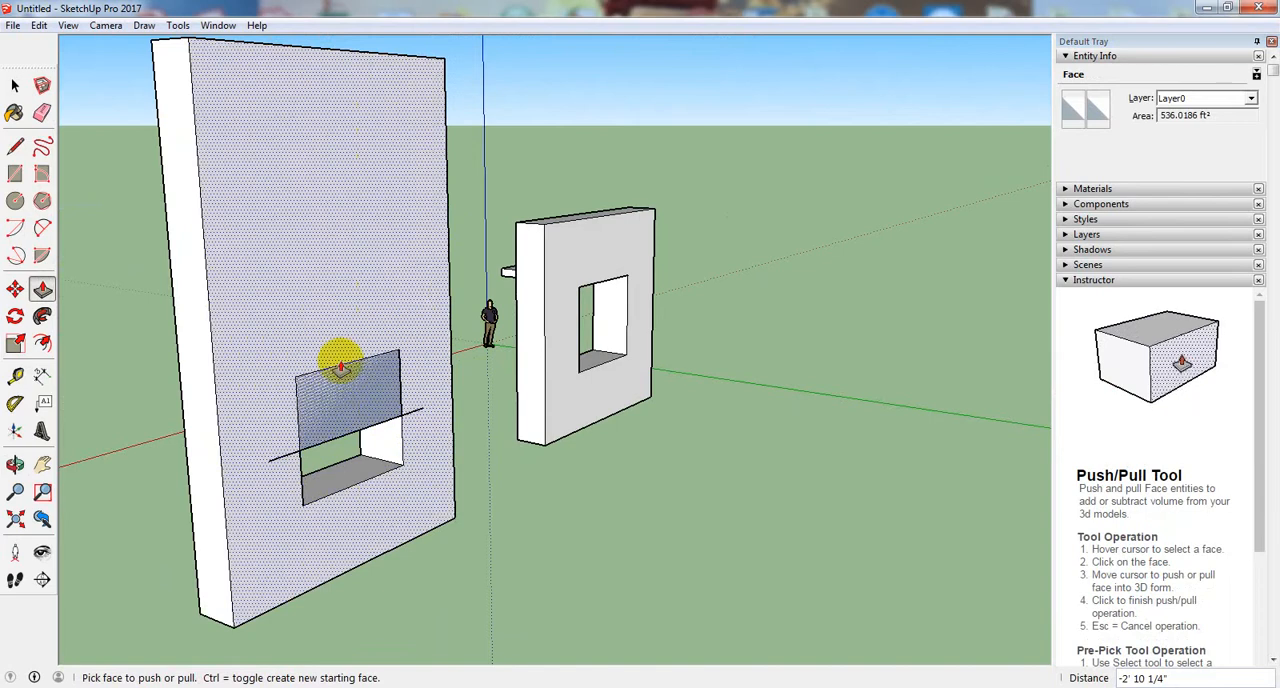
click(299, 450)
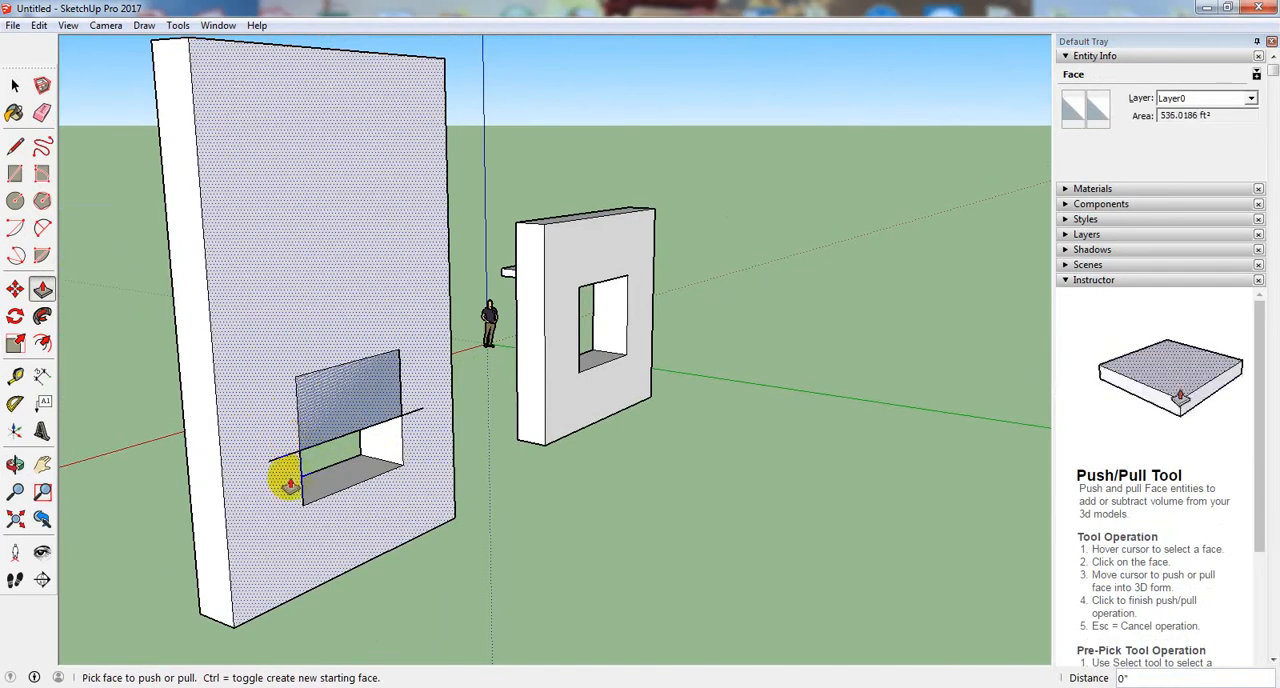
middle_drag(289, 485, 423, 520)
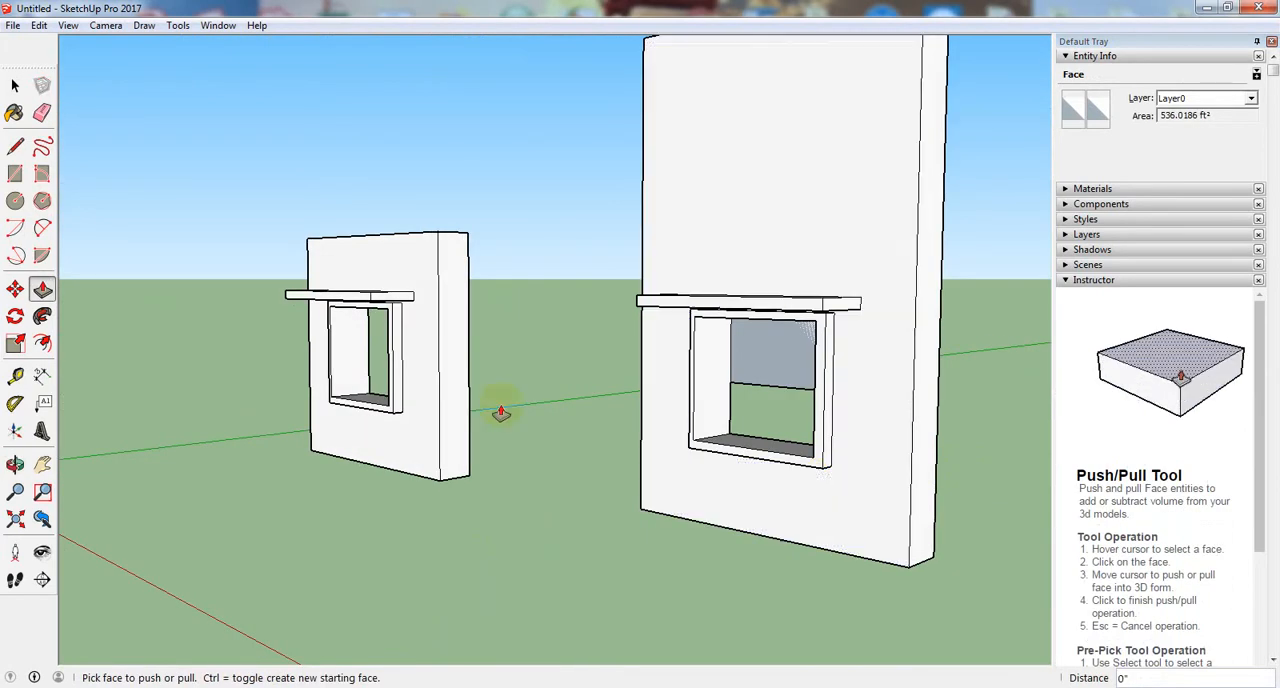
scroll(317, 430, down, 4)
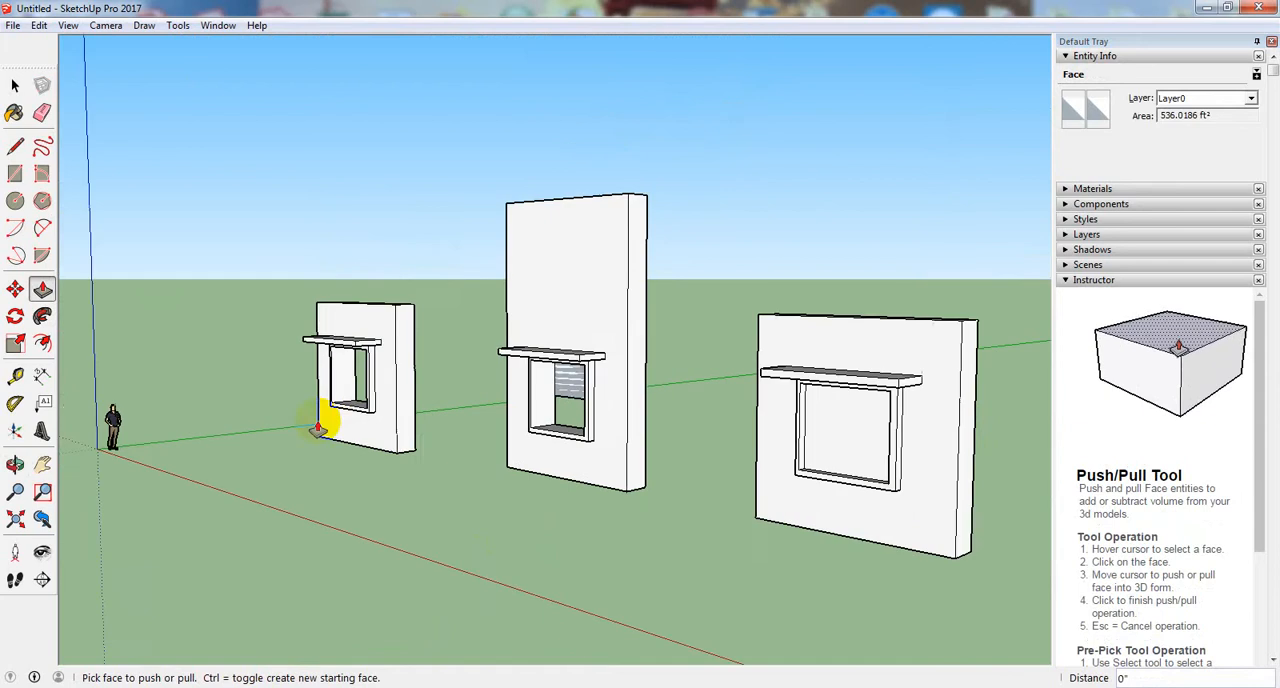
- Cut the third wall's window opening by pushing its pane through to the wall's rear face
middle_drag(317, 430, 229, 466)
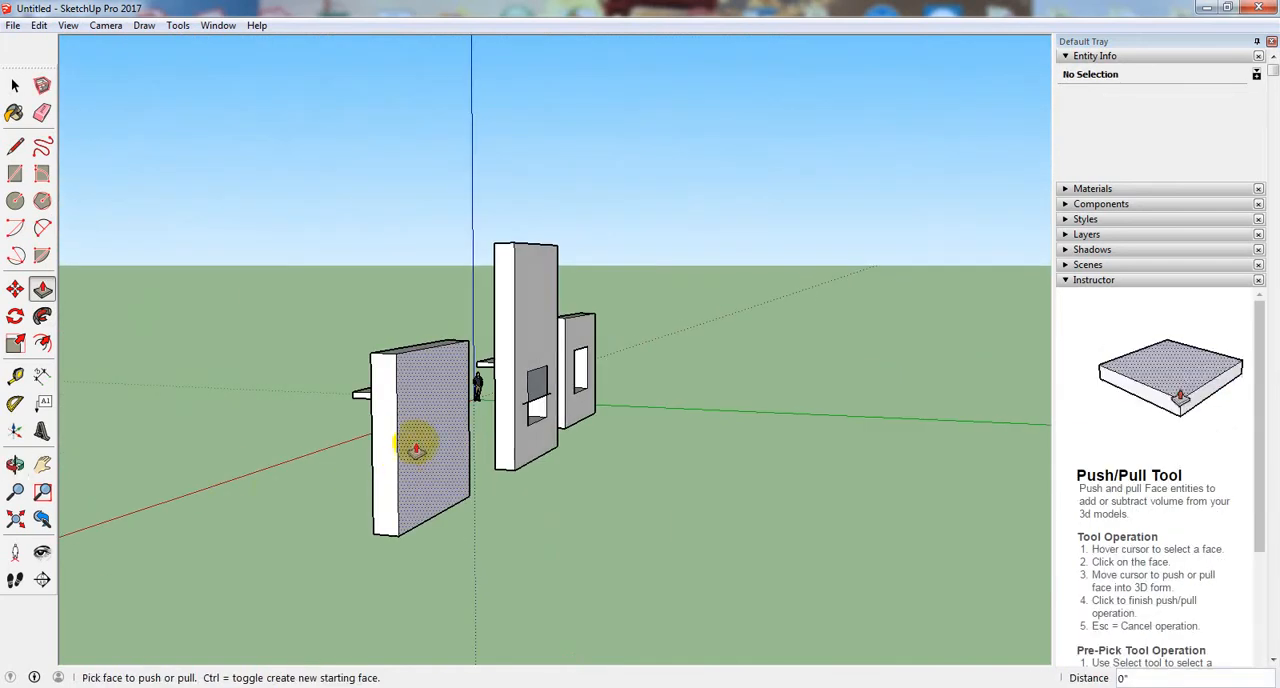
middle_drag(414, 480, 770, 542)
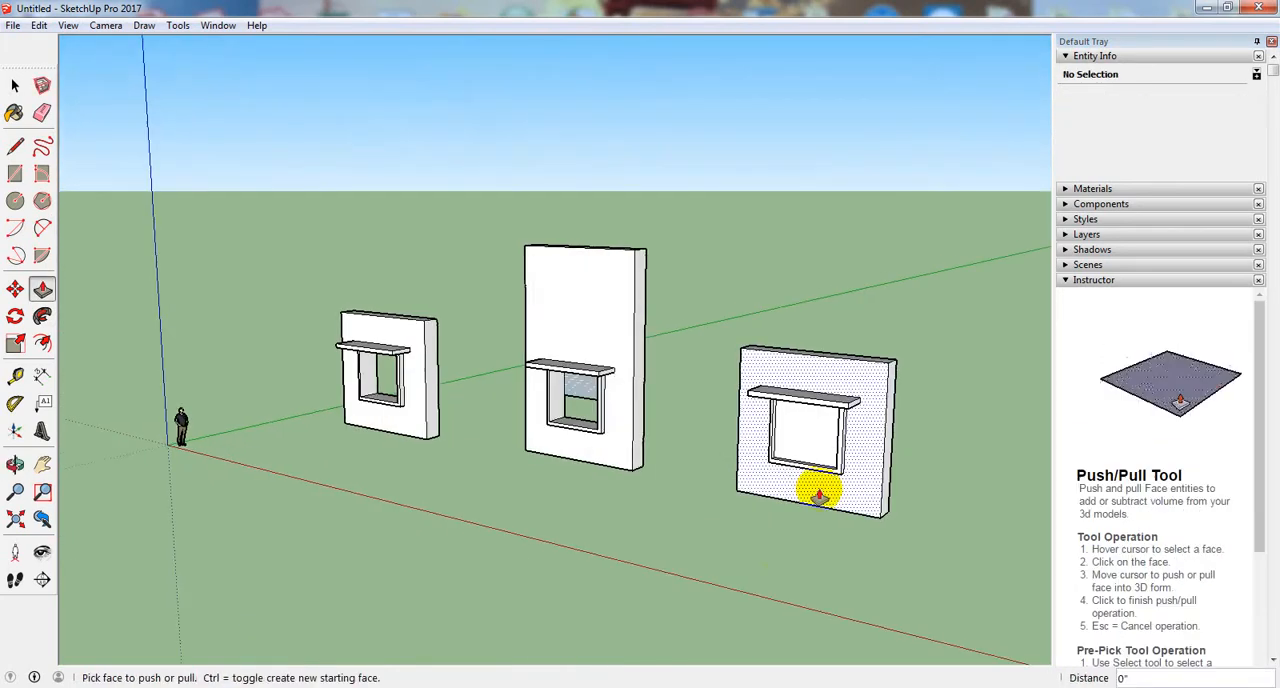
scroll(766, 480, up, 3)
click(778, 406)
scroll(797, 408, up, 3)
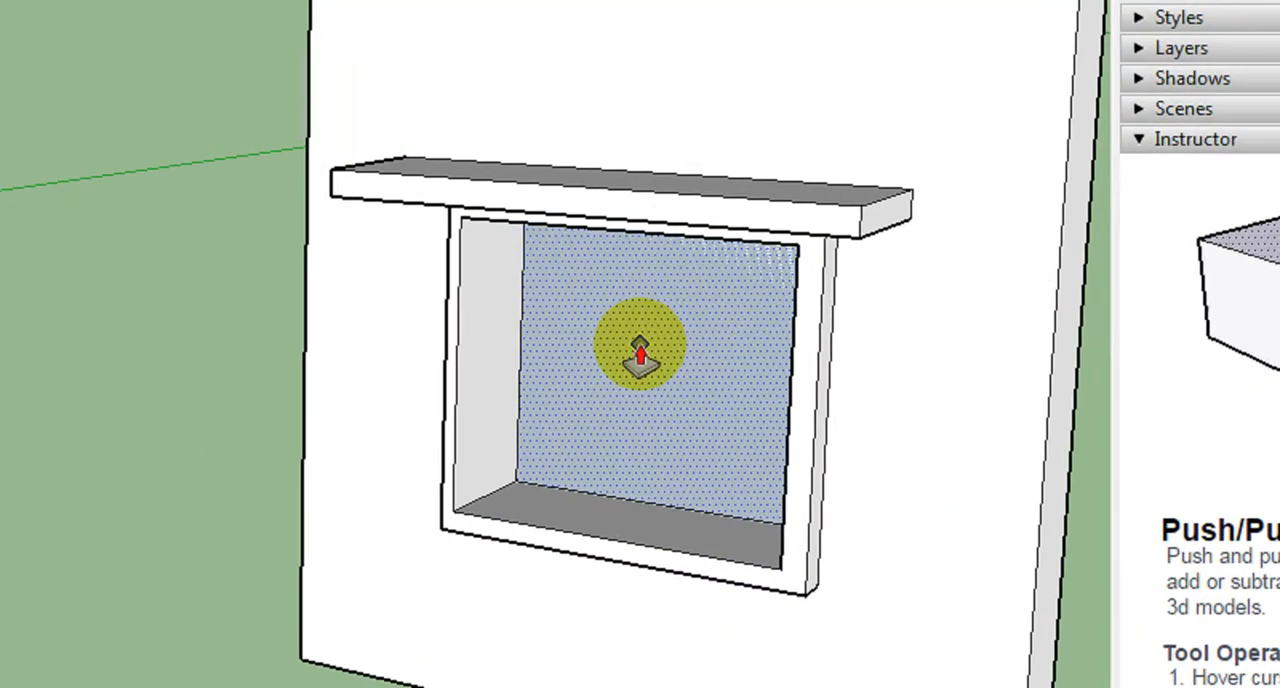
double_click(640, 352)
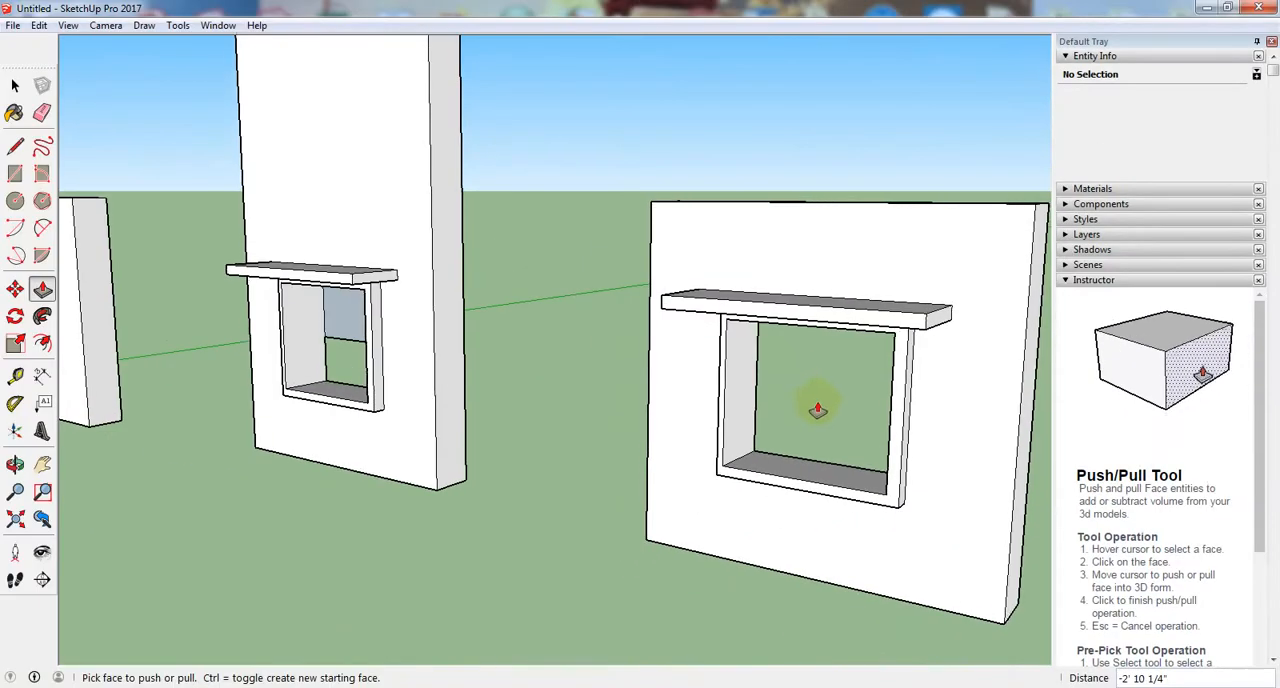
- Try to push the leftover upper face in the tall middle wall's window again
mouse_move(814, 409)
middle_down()
mouse_move(931, 357)
mouse_move(986, 369)
middle_up()
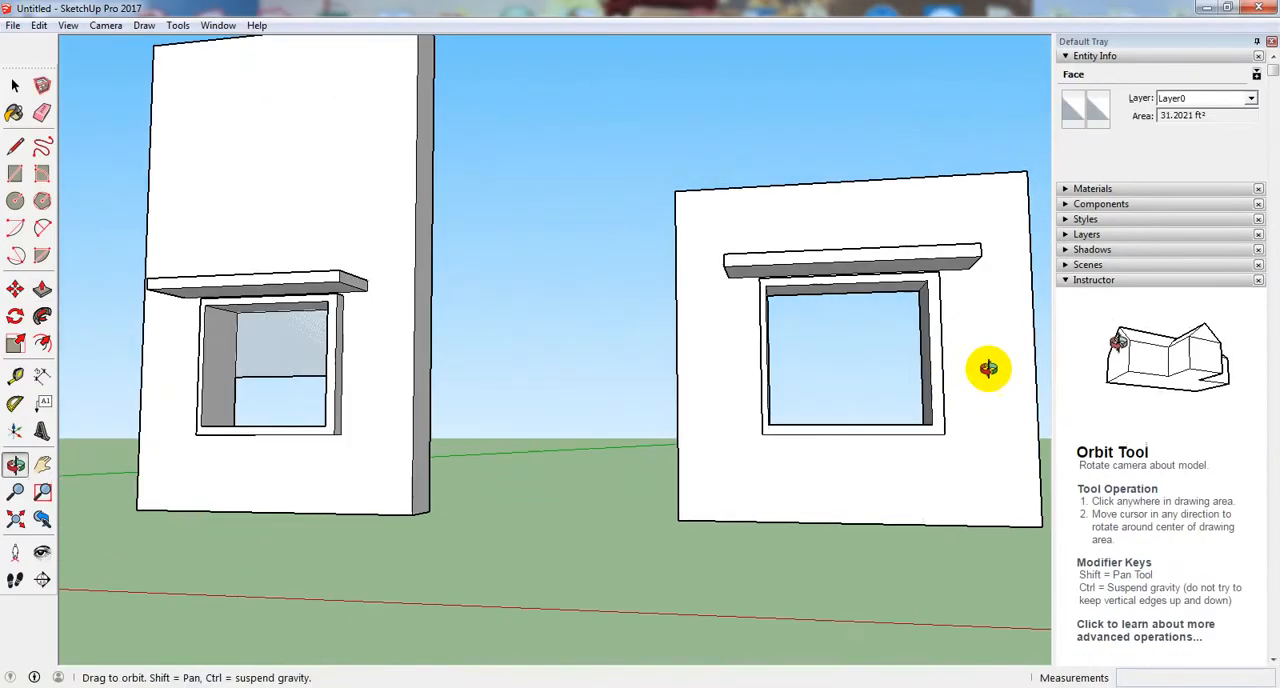
key(p)
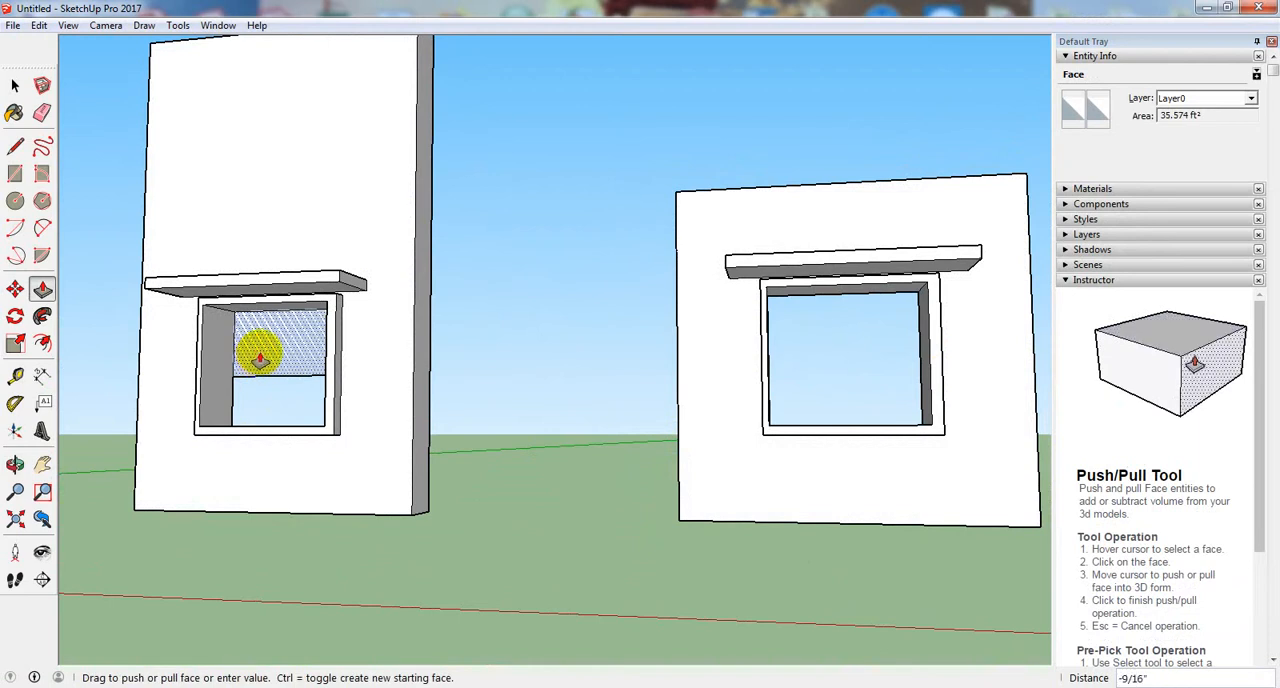
middle_drag(260, 358, 314, 371)
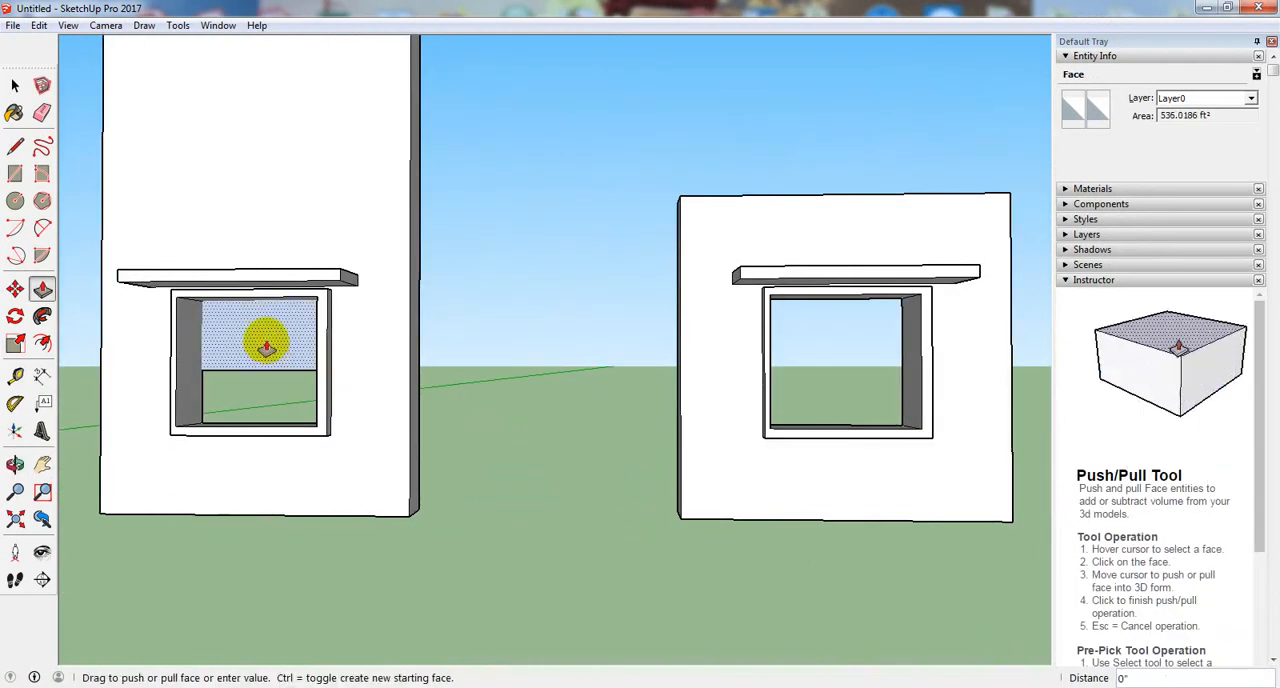
key(Escape)
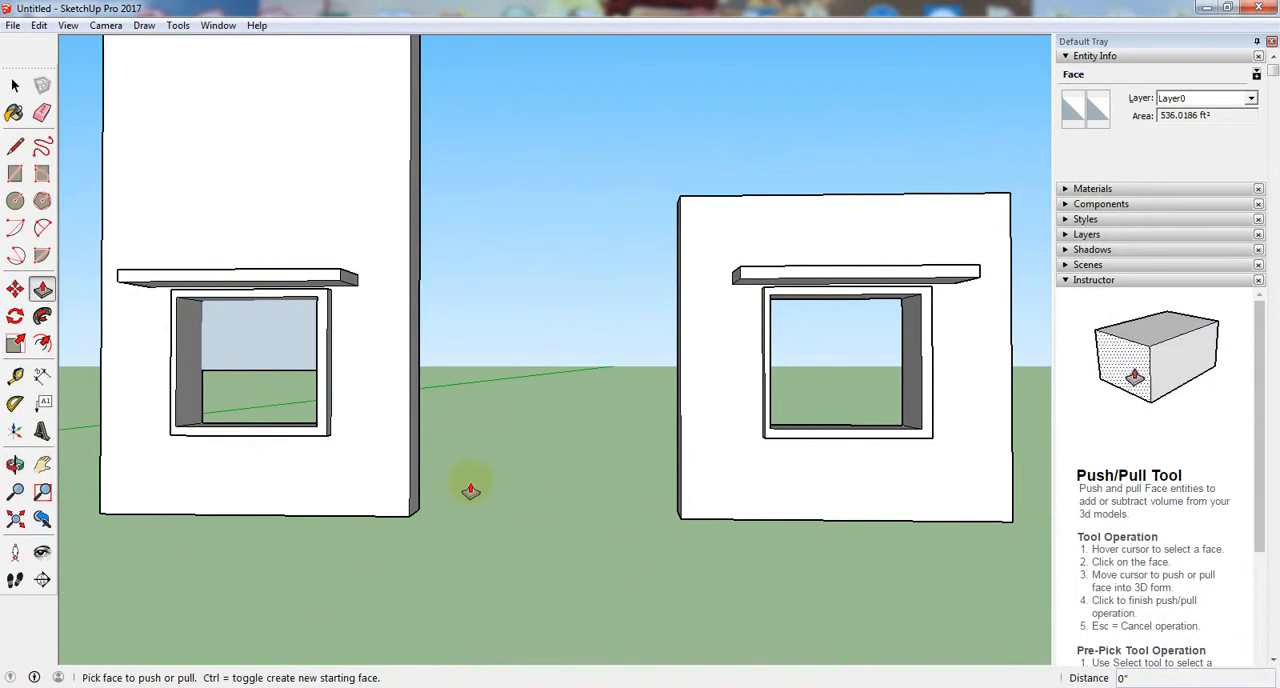
middle_drag(470, 490, 449, 380)
middle_drag(329, 437, 363, 483)
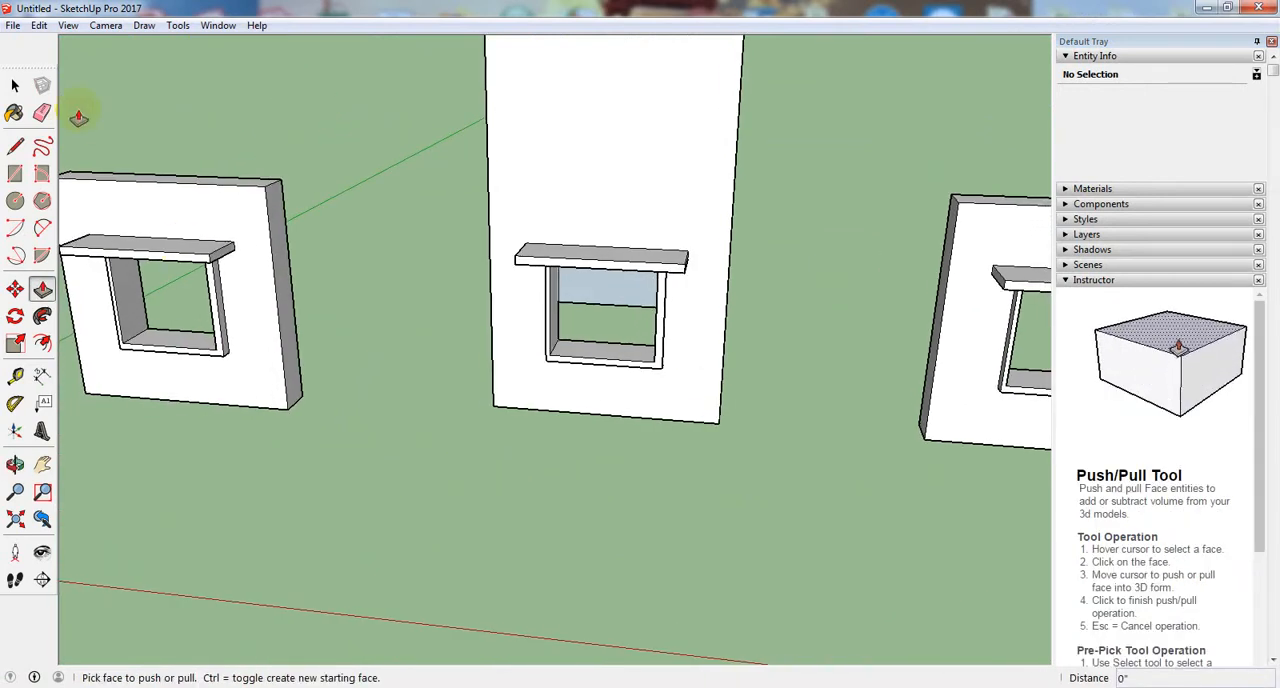
click(15, 85)
middle_drag(432, 375, 421, 347)
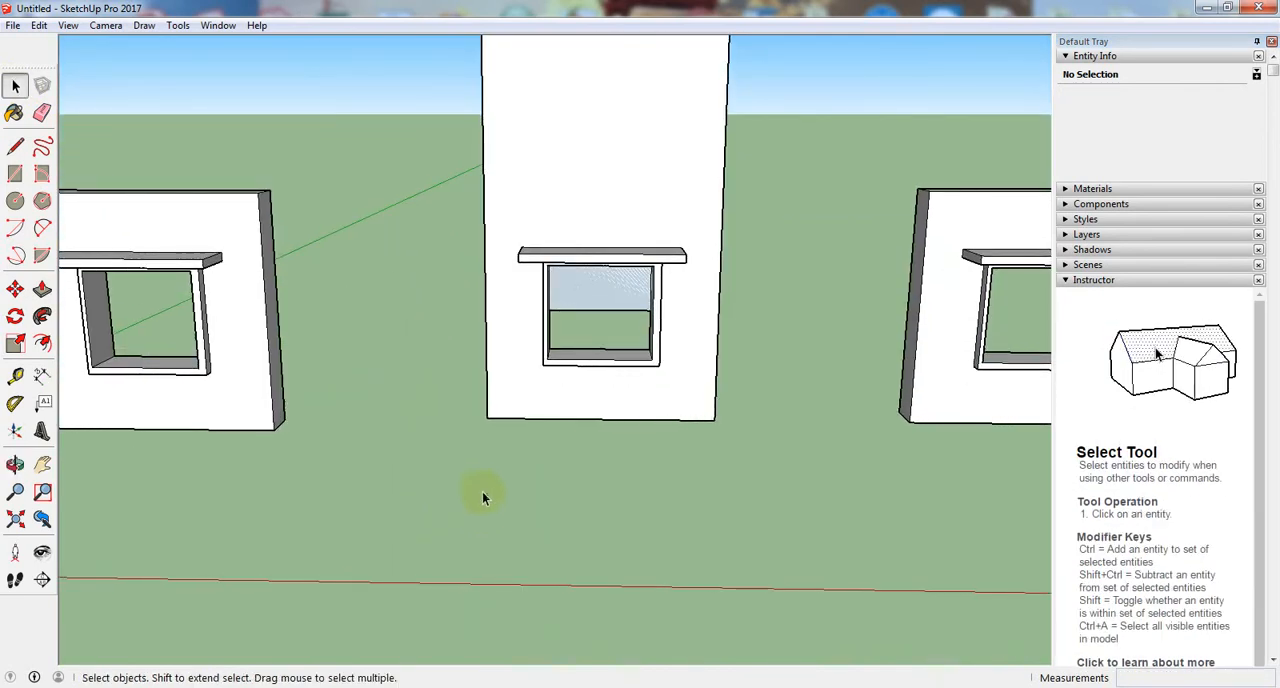
- Raise the left wall's top face with Push/Pull to the height of the tall middle wall
middle_drag(474, 480, 493, 398)
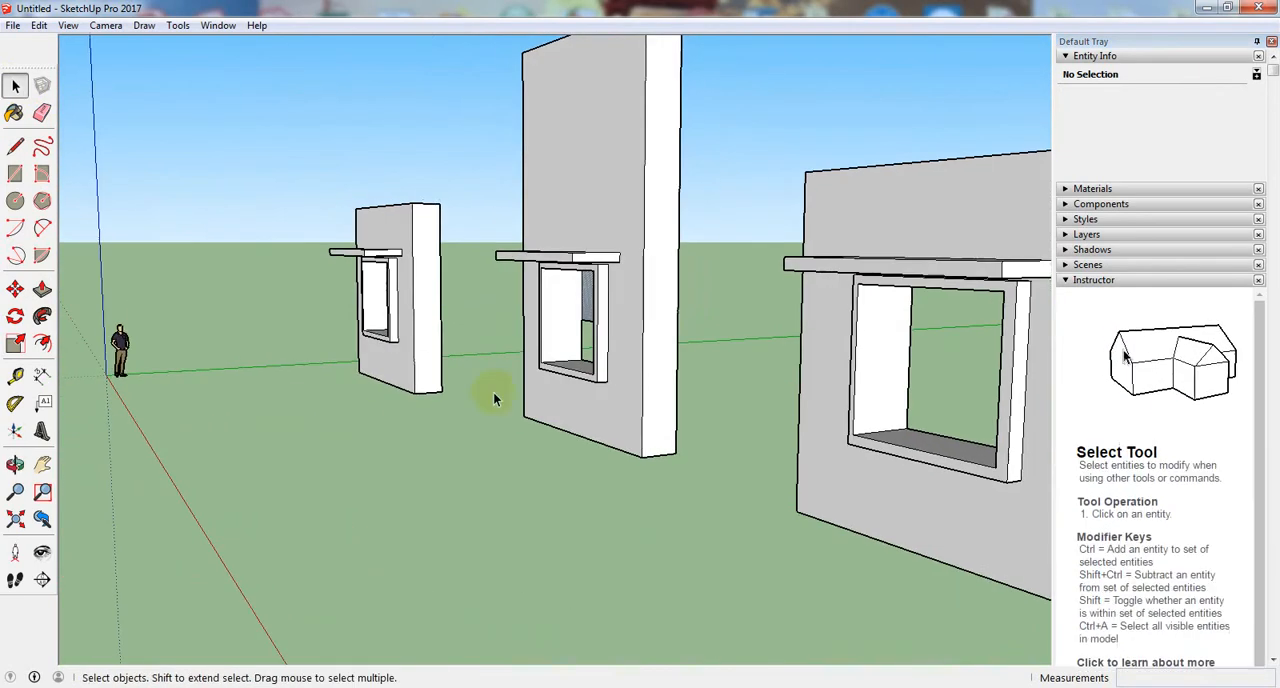
middle_drag(500, 457, 937, 457)
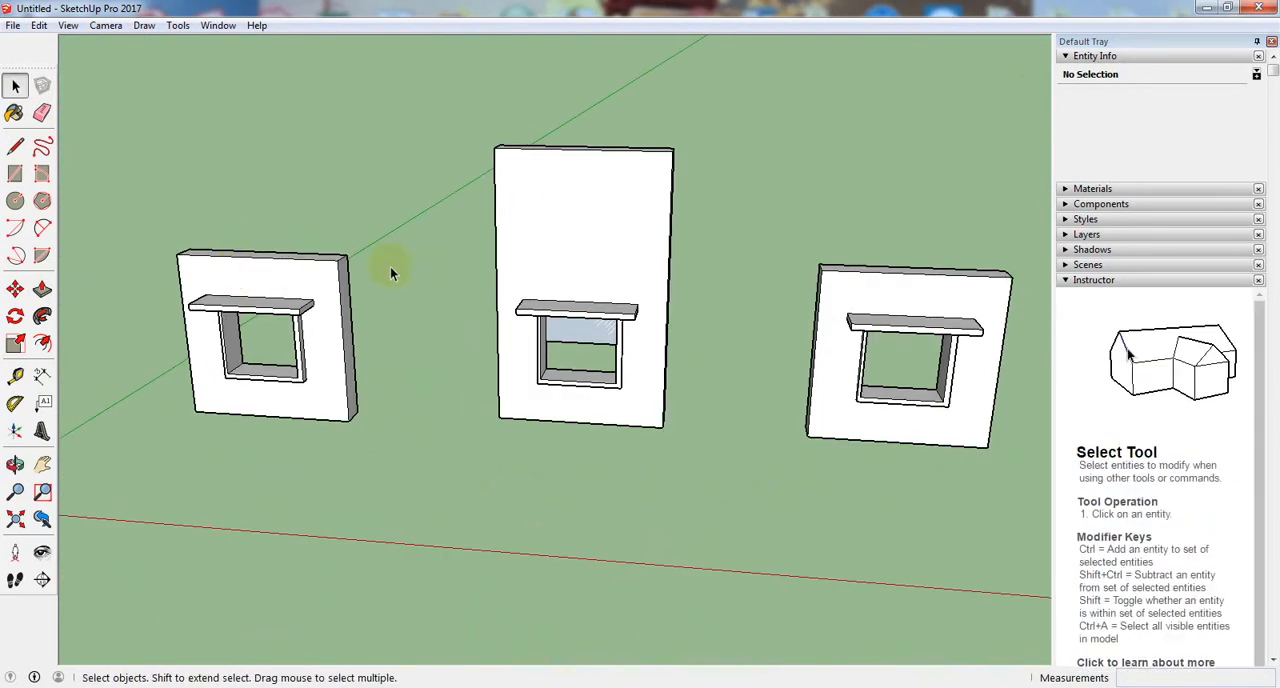
middle_drag(427, 511, 349, 554)
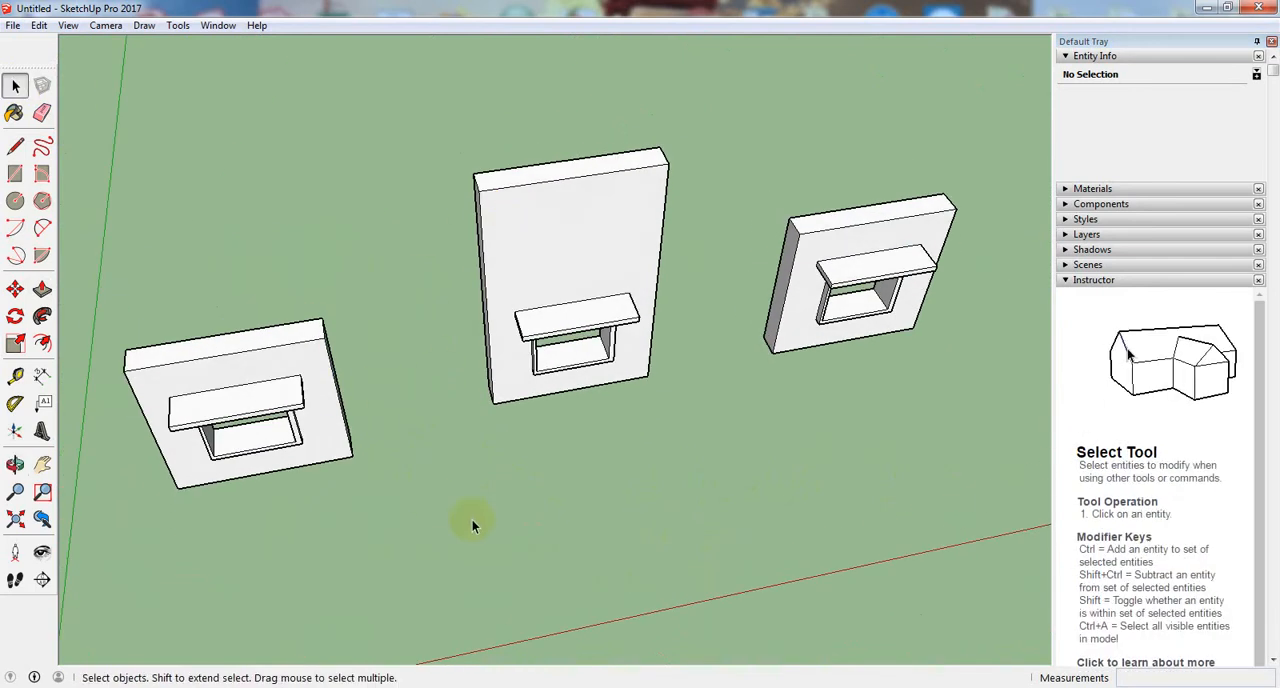
middle_drag(473, 525, 561, 147)
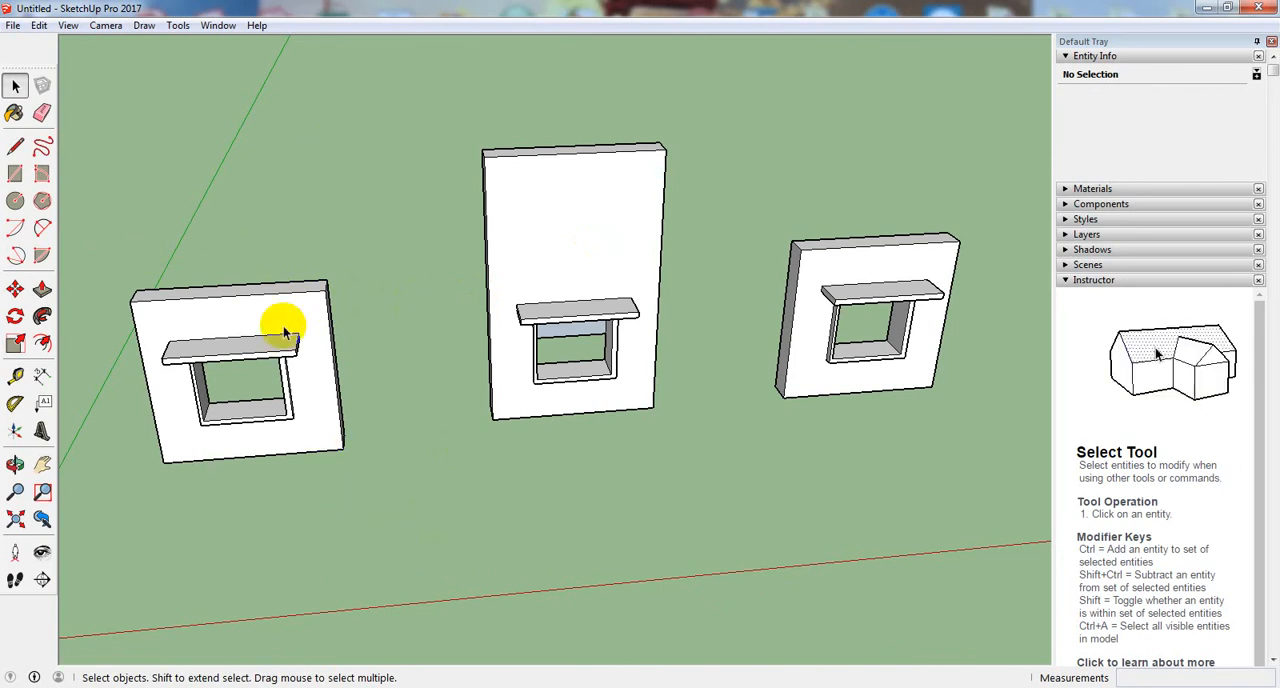
click(44, 290)
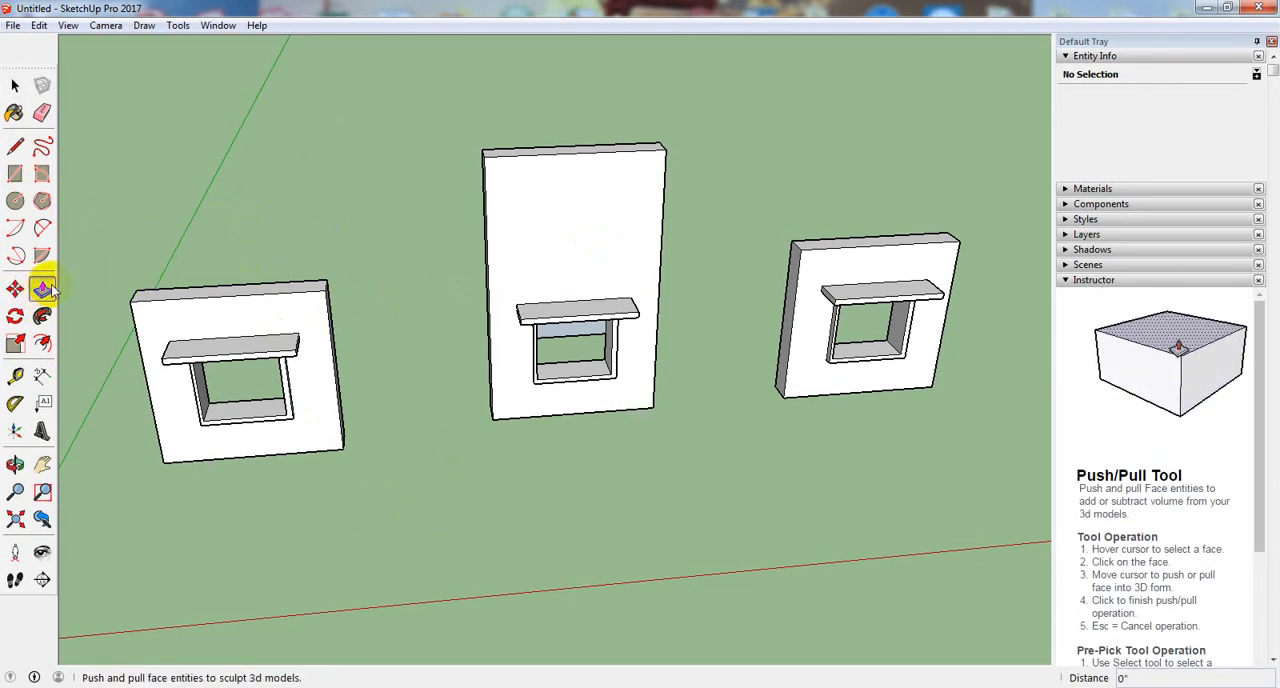
middle_drag(512, 152, 514, 188)
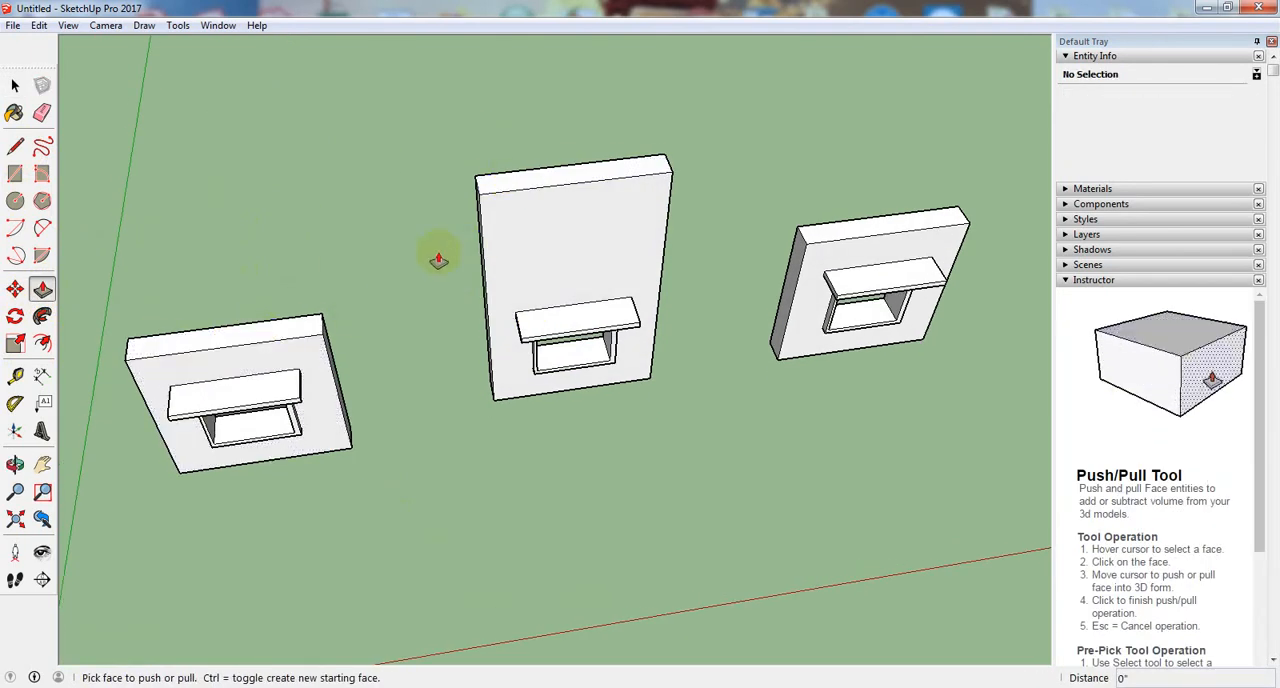
click(265, 337)
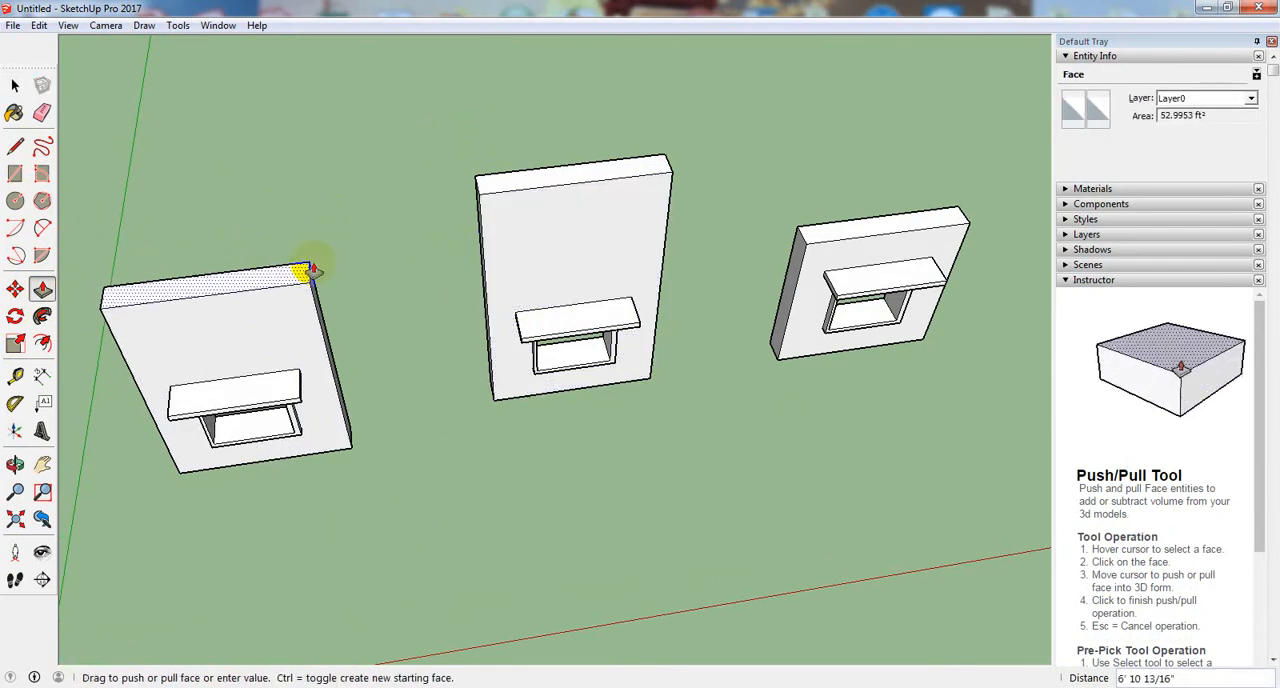
click(520, 186)
- Raise the right wall's top face to align with the top corner of the tall middle wall
mouse_move(409, 428)
middle_down()
mouse_move(360, 243)
mouse_move(278, 155)
middle_up()
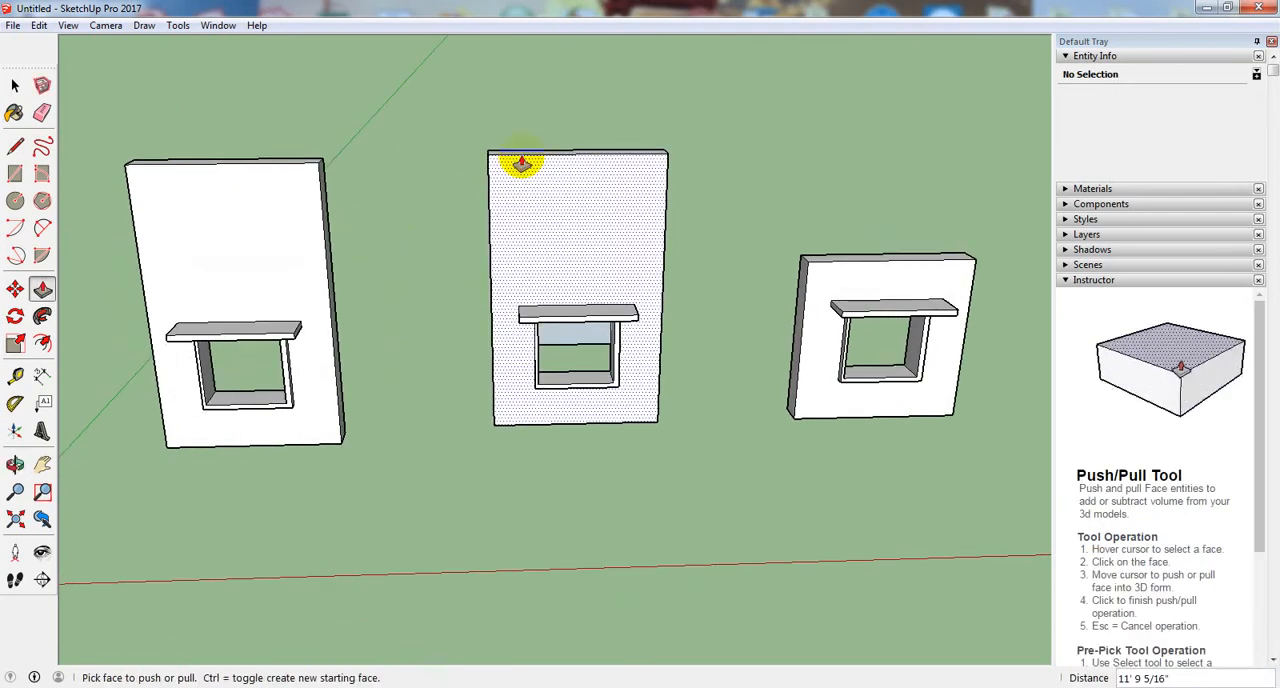
middle_drag(814, 277, 851, 354)
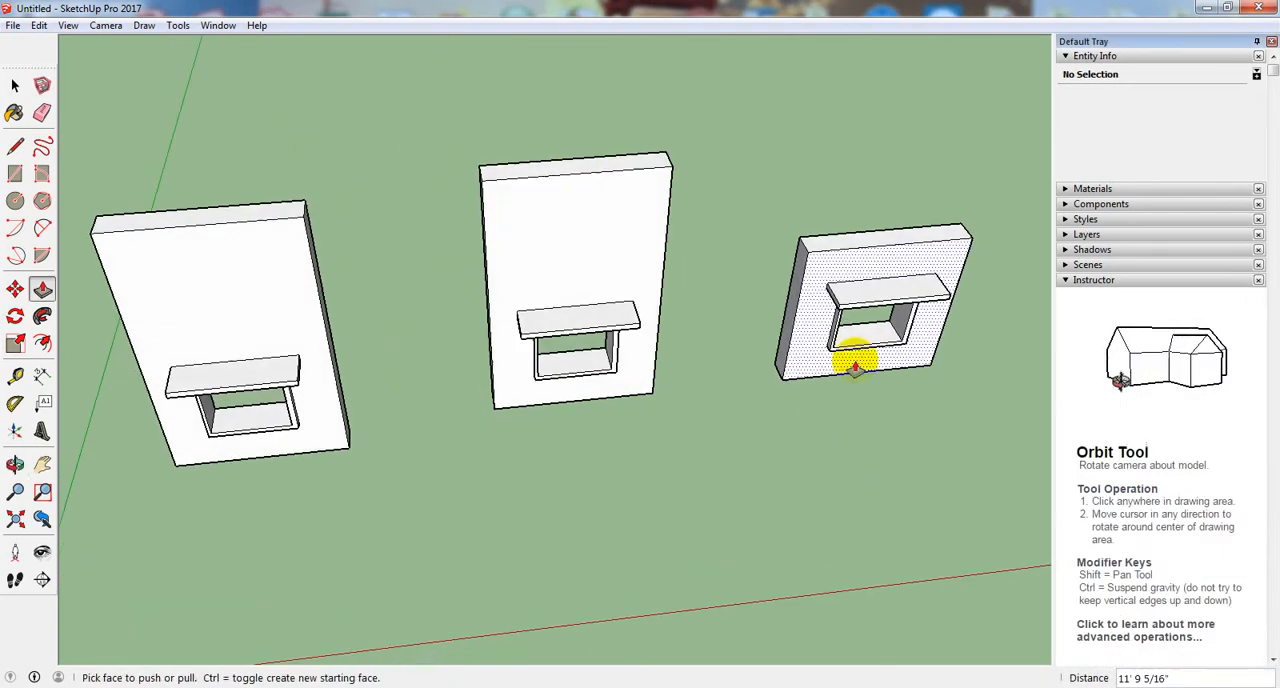
click(875, 240)
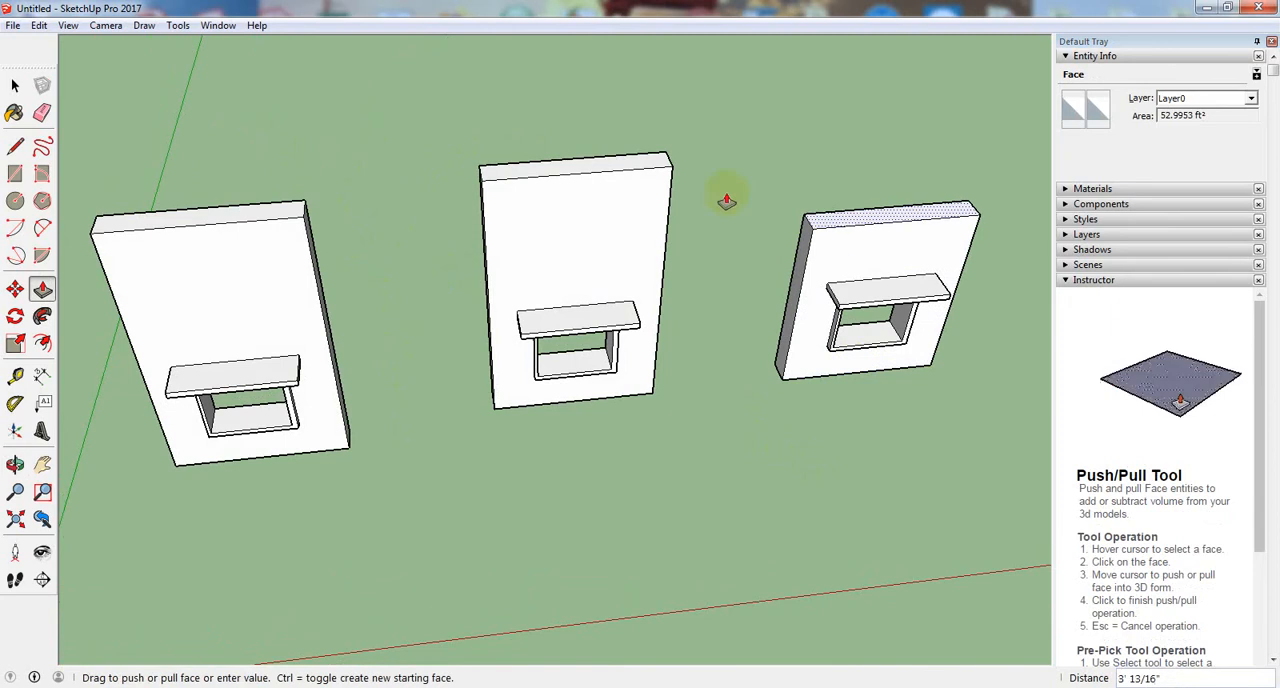
click(659, 163)
- Pull the front face of the left base block under the bridge structure forward 52' 4 11/16"
middle_drag(659, 163, 829, 214)
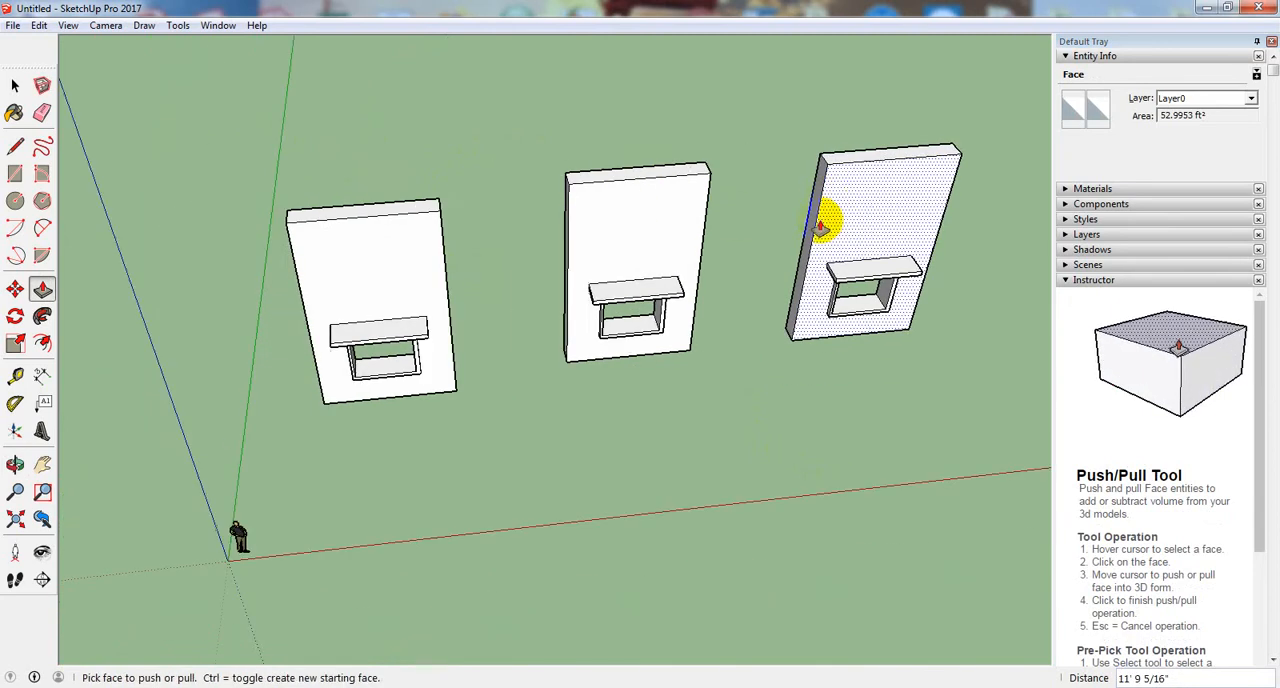
middle_drag(434, 371, 889, 205)
scroll(889, 197, up, 3)
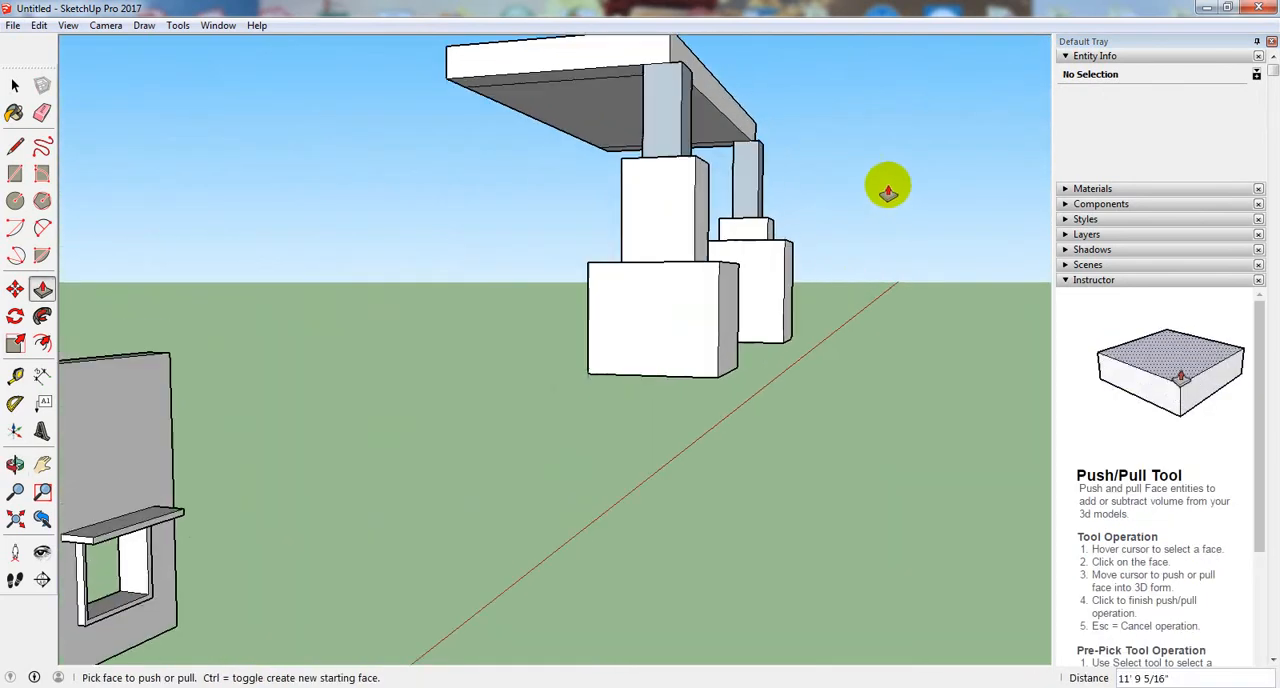
scroll(794, 443, down, 5)
scroll(849, 311, up, 6)
middle_drag(849, 311, 417, 457)
middle_drag(640, 437, 579, 446)
middle_drag(639, 436, 706, 523)
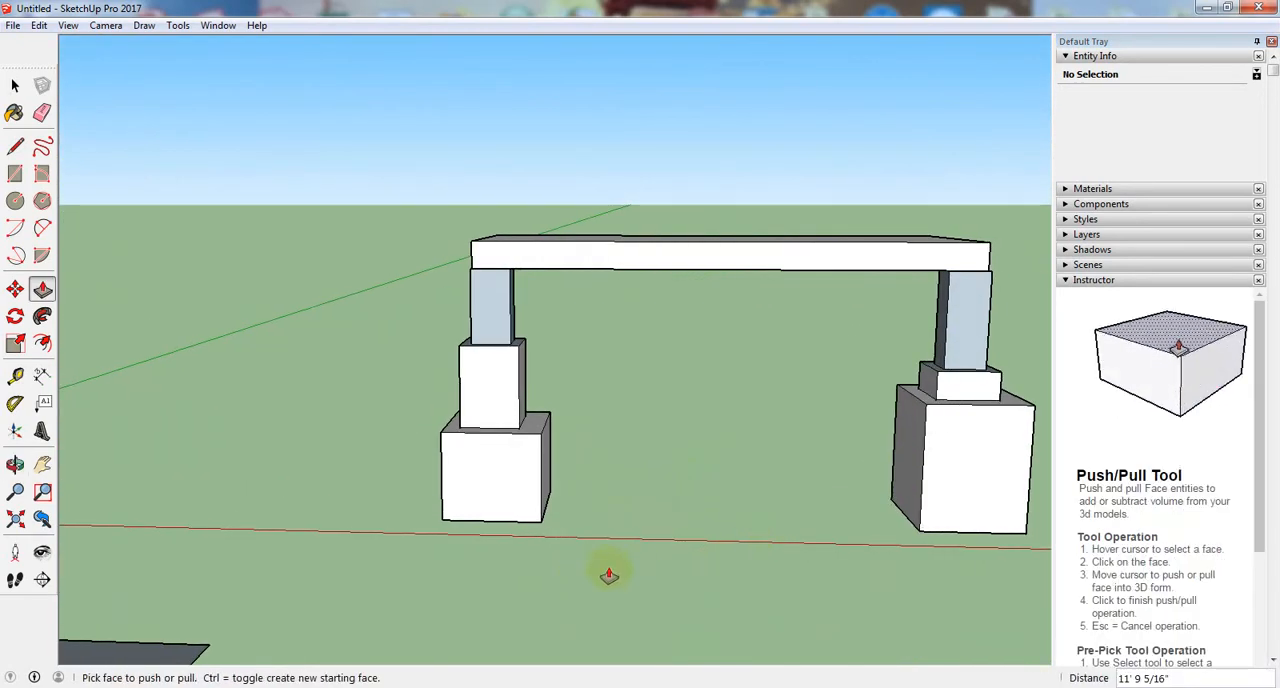
middle_drag(609, 575, 689, 549)
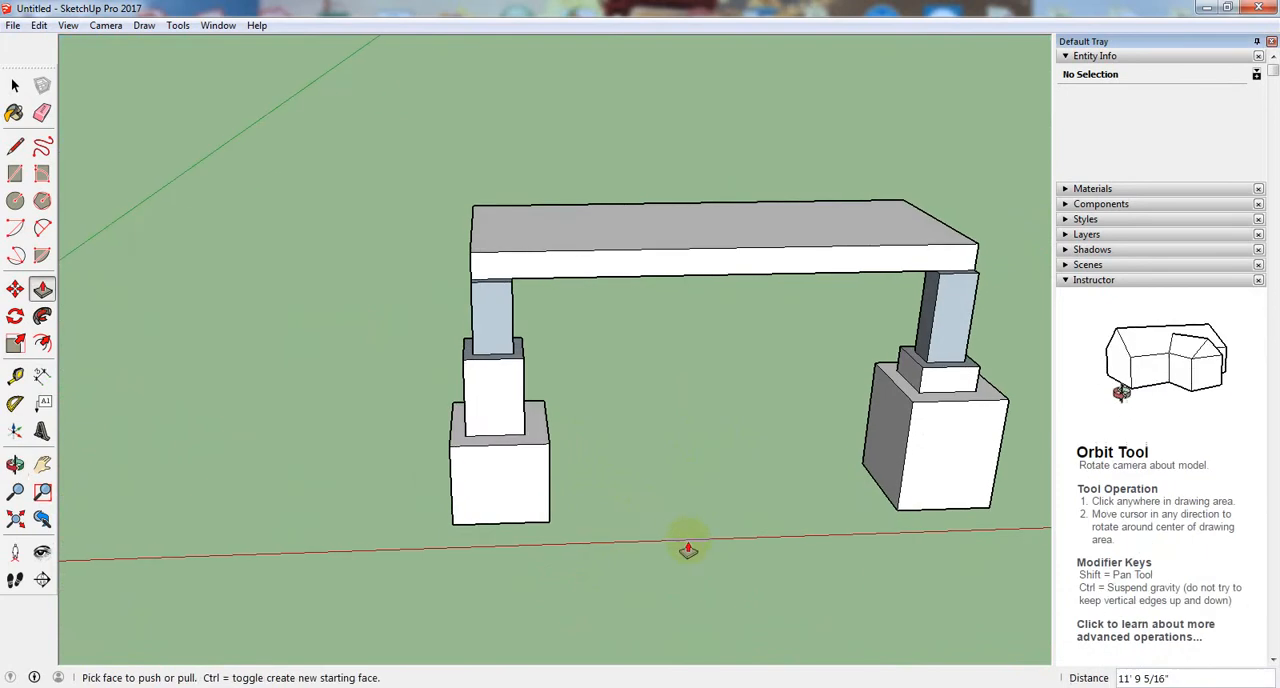
click(498, 497)
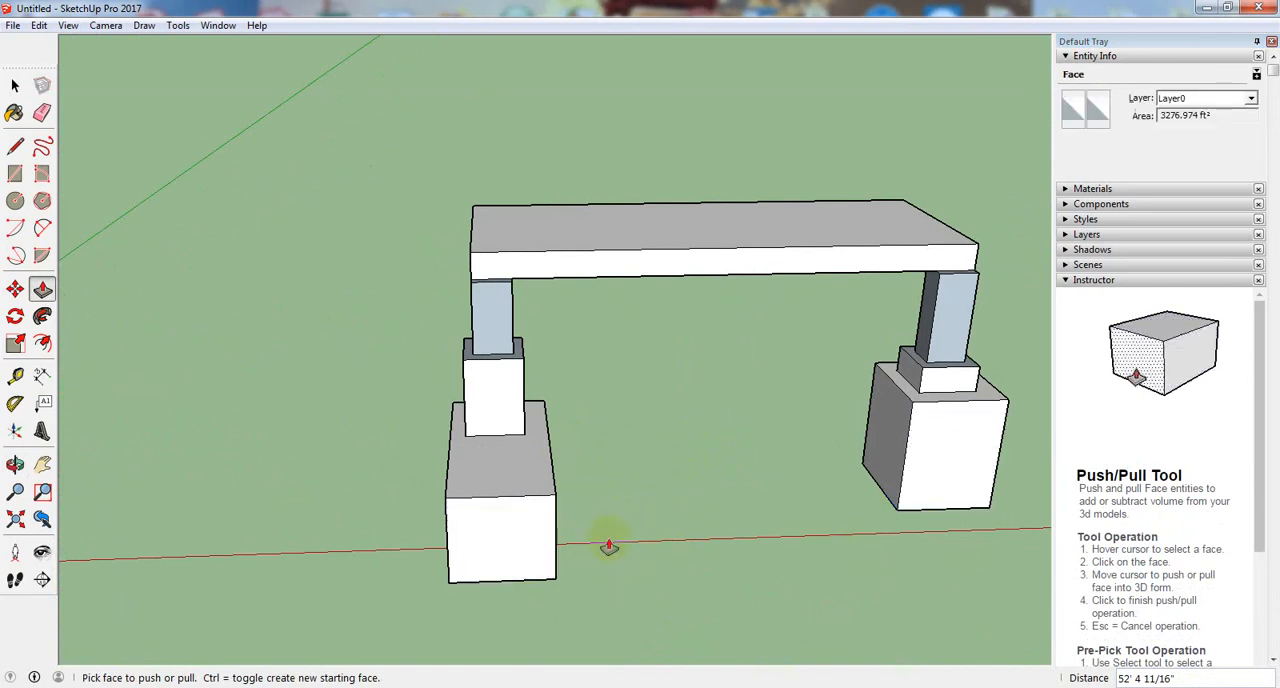
- Pull the bridge's right base block forward by the same distance as the left one
click(954, 460)
click(958, 467)
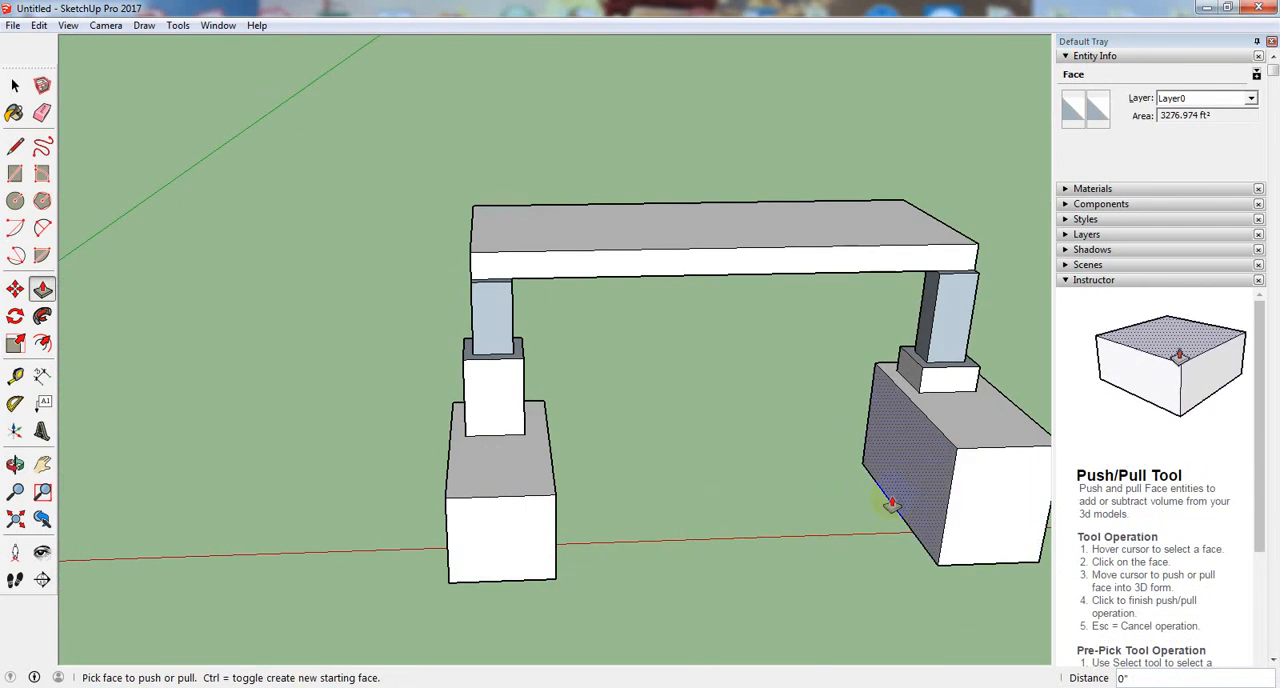
click(953, 516)
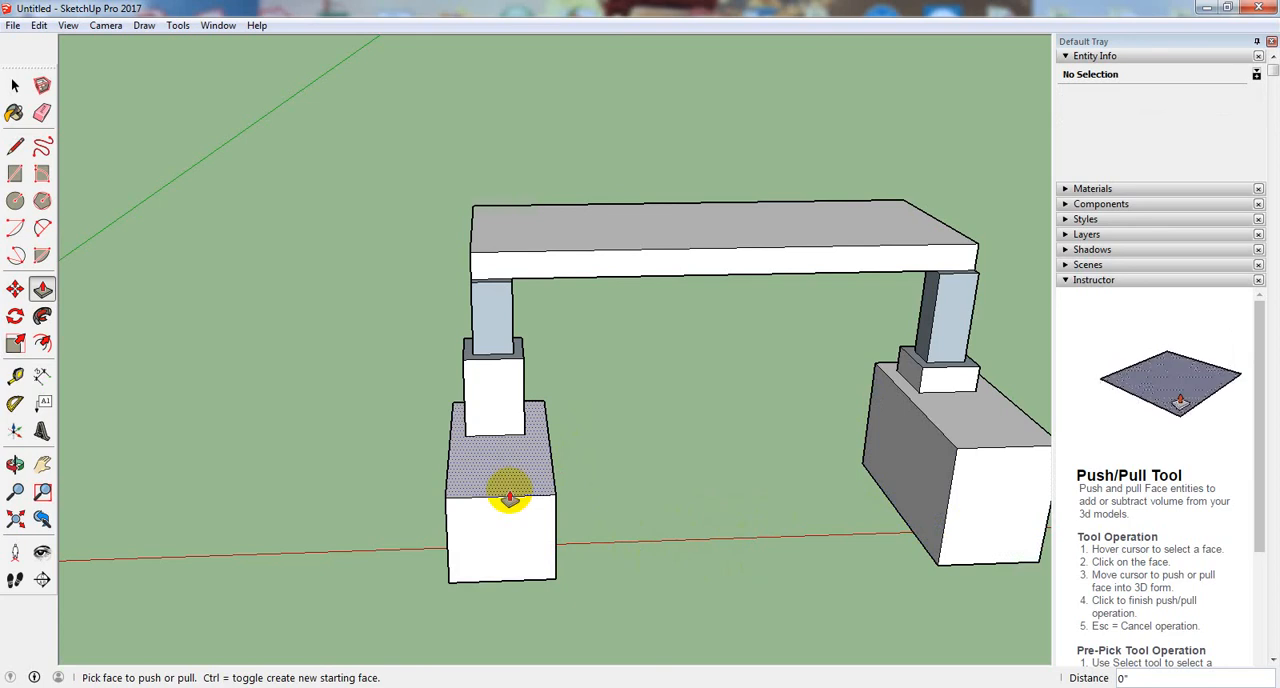
- Lower the bridge's left base block from its top face and readjust that face by 1' 3 11/16"
drag(506, 481, 509, 496)
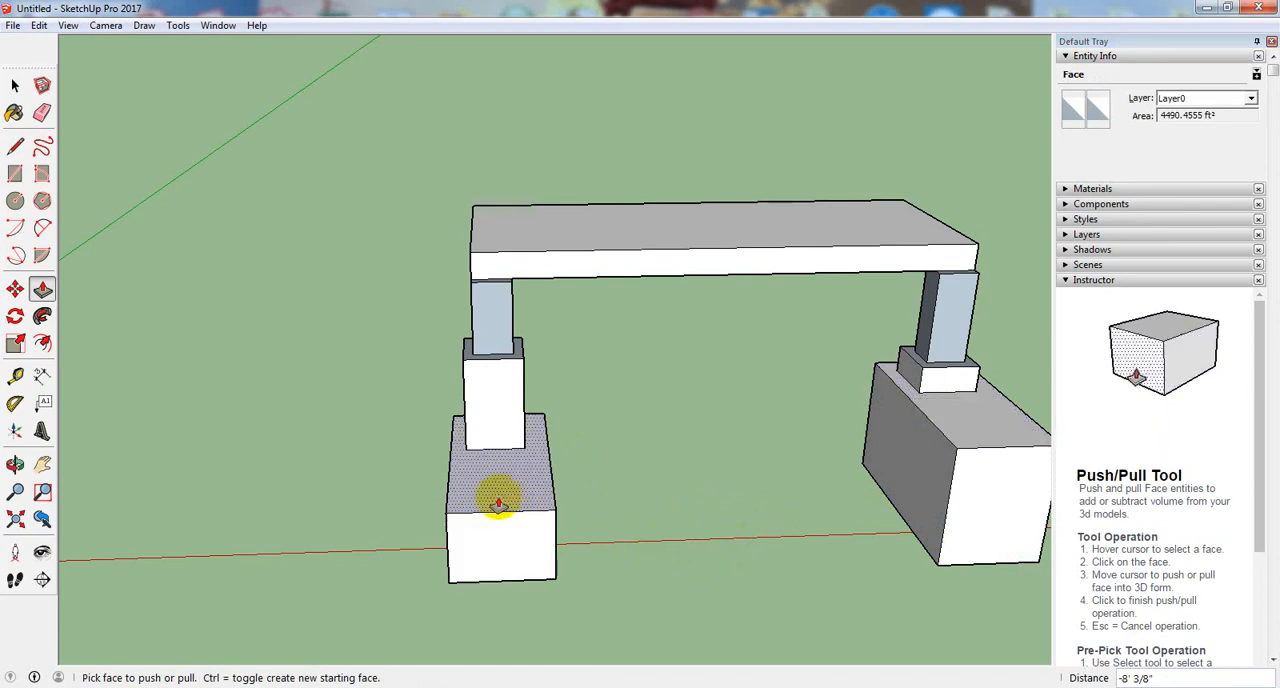
click(981, 434)
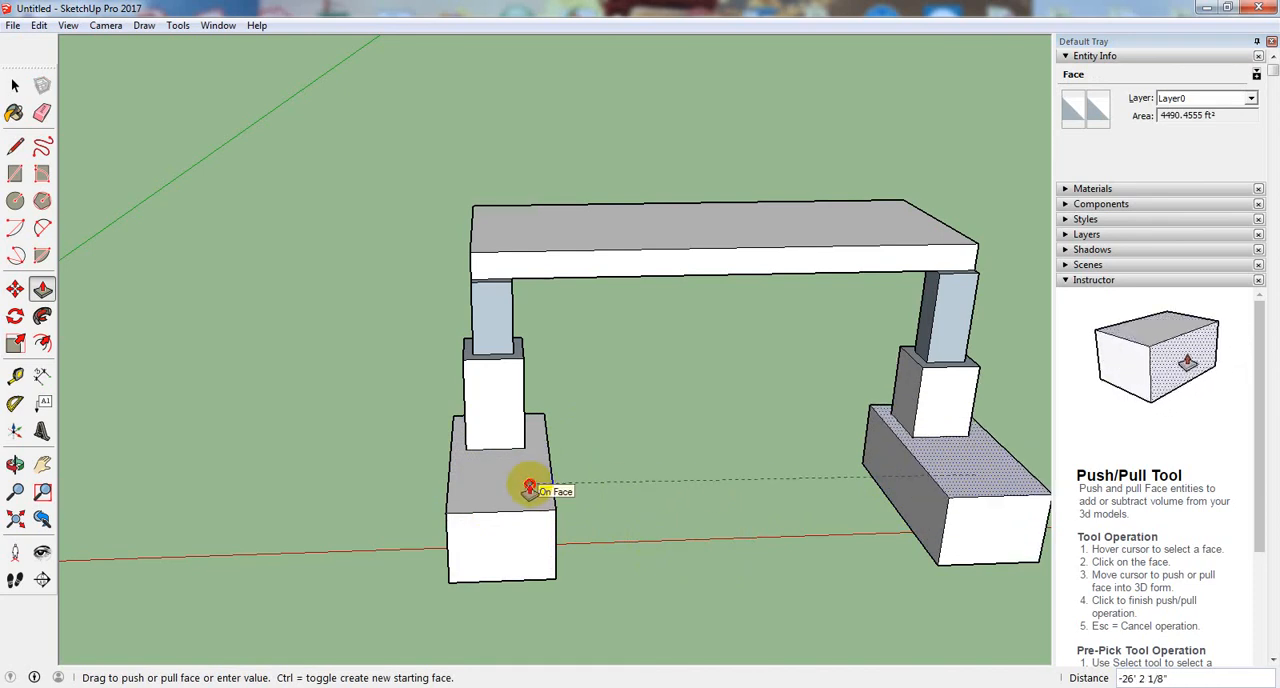
key(Escape)
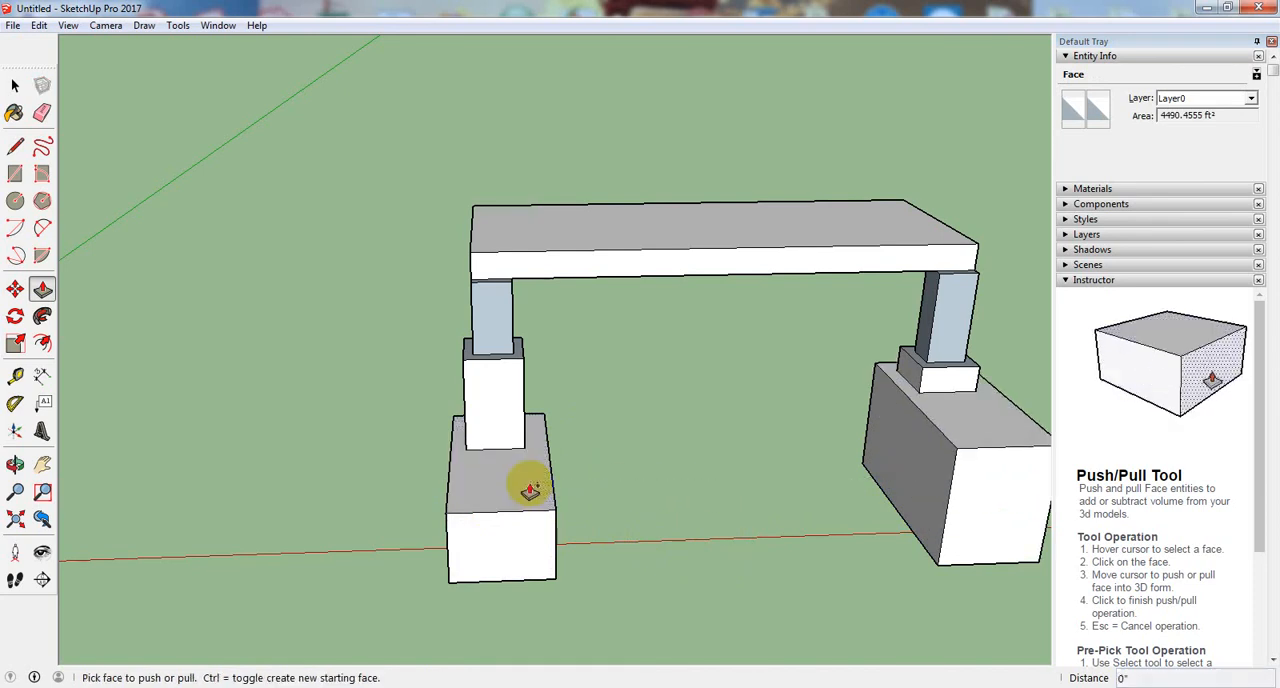
click(534, 497)
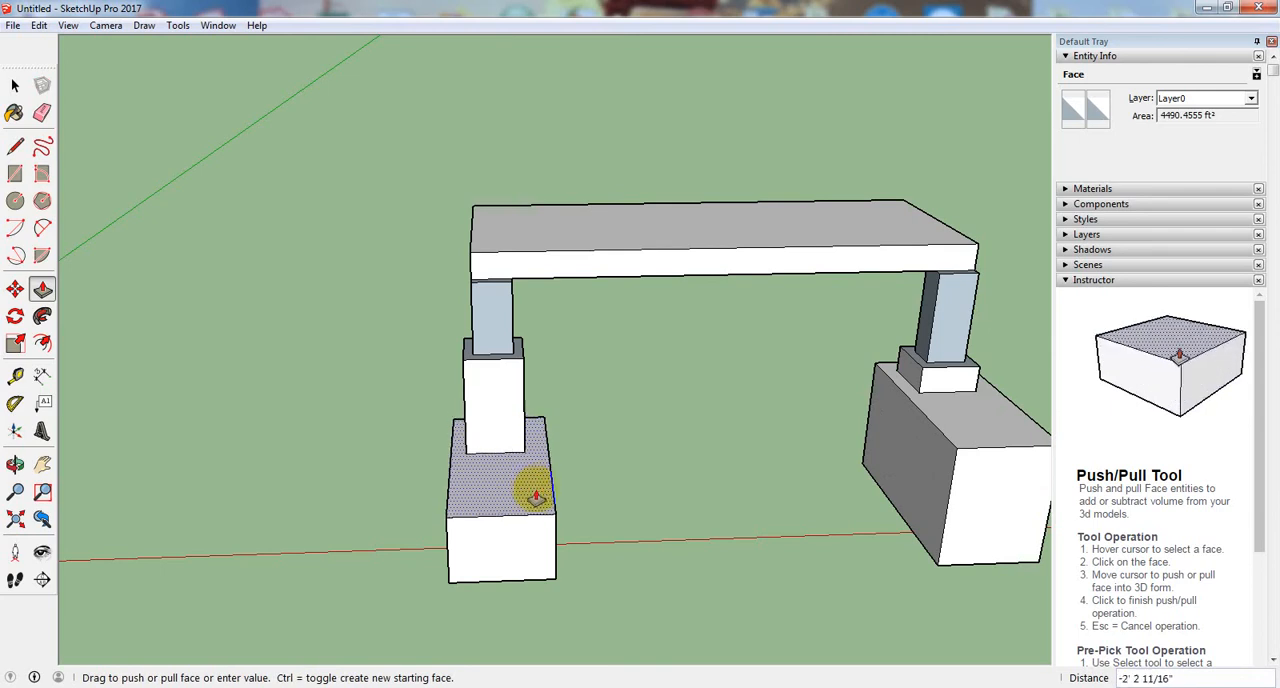
click(537, 490)
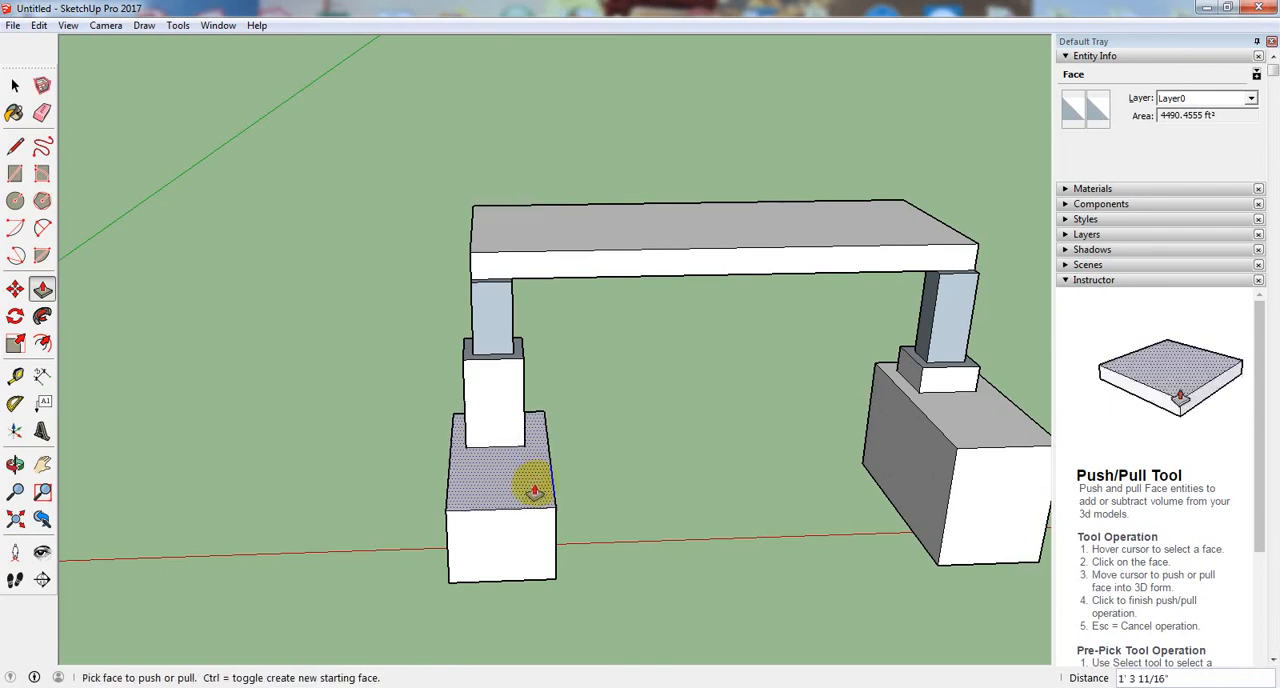
- Push the right base block's top face down 27' 5 13/16" to the height of the left base block
click(964, 427)
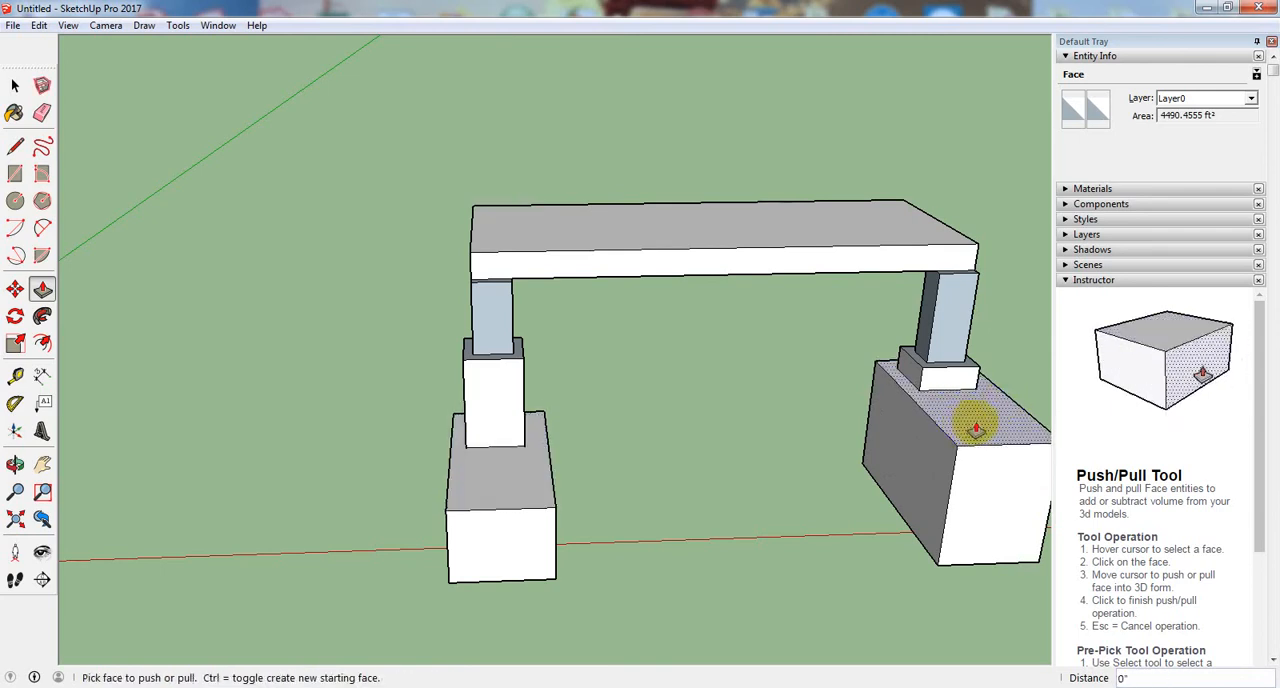
click(978, 428)
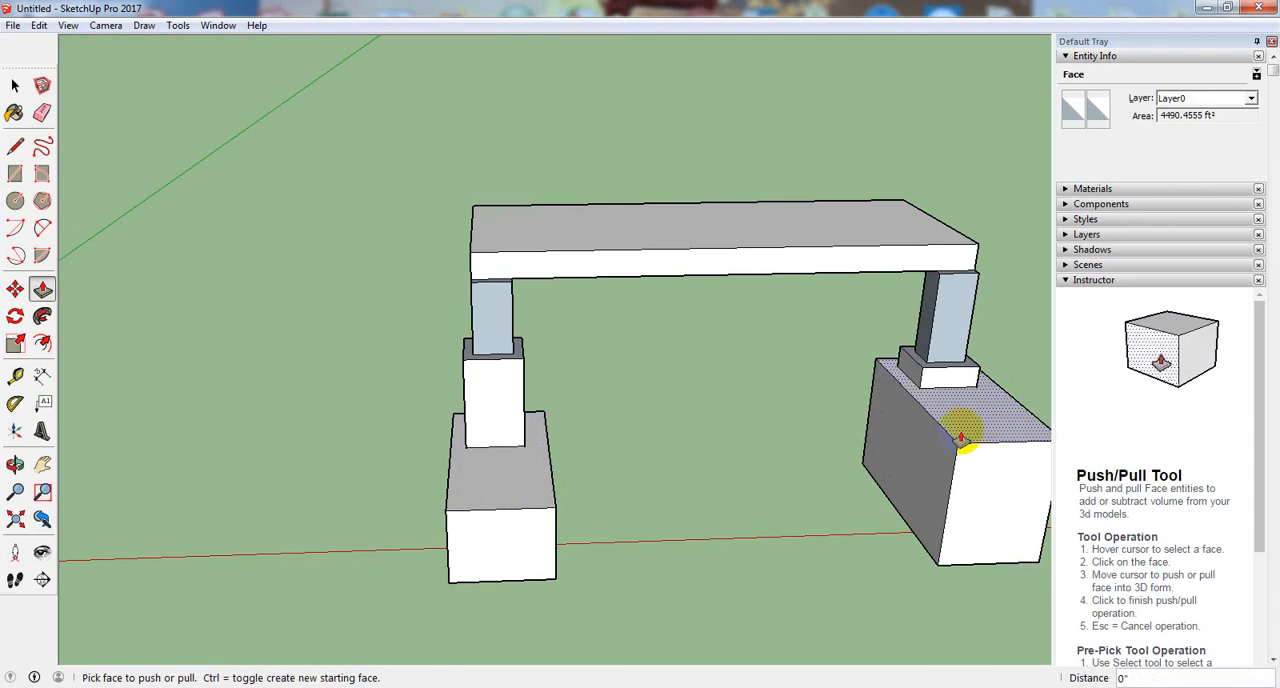
click(980, 408)
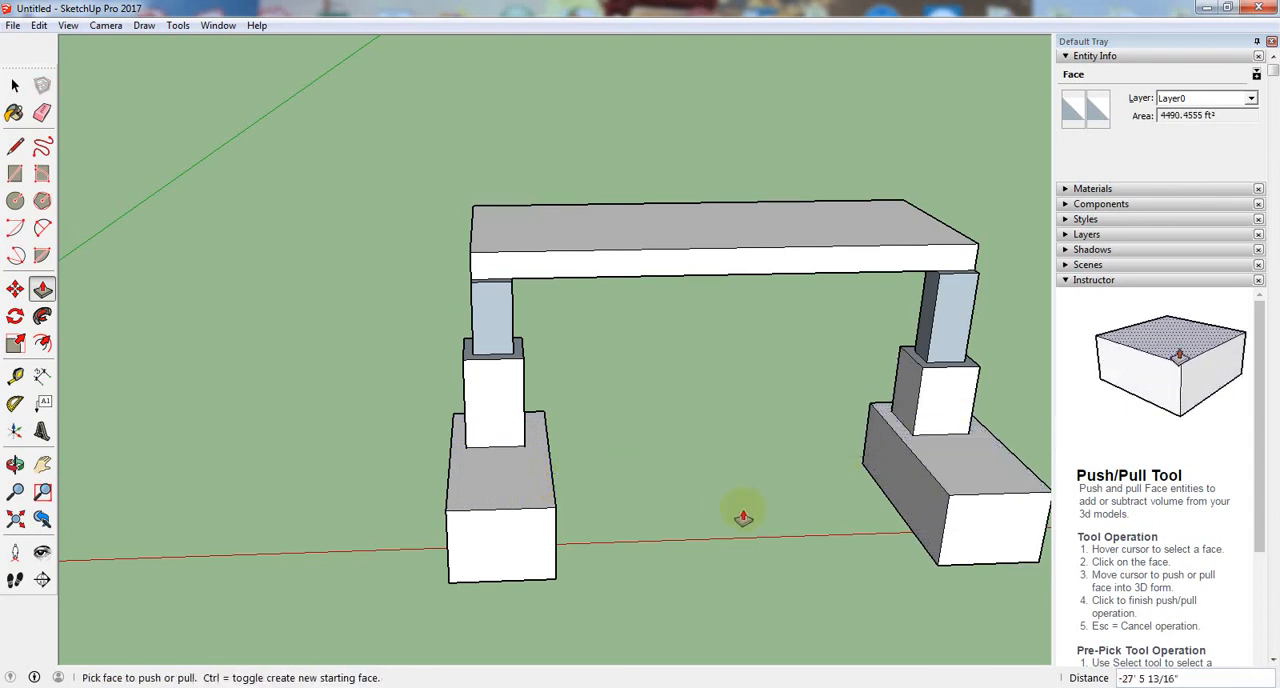
- Push the front faces of both base blocks back 54' 1 15/16", matching the right block to the left one
click(508, 552)
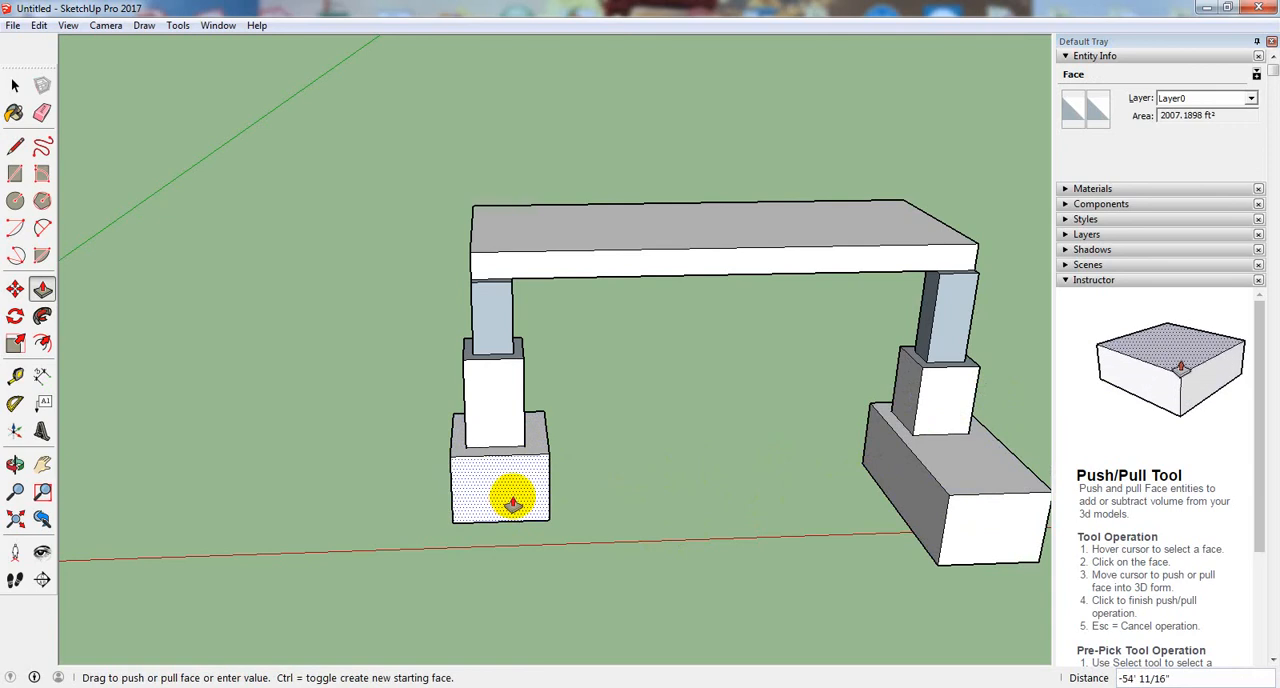
click(511, 500)
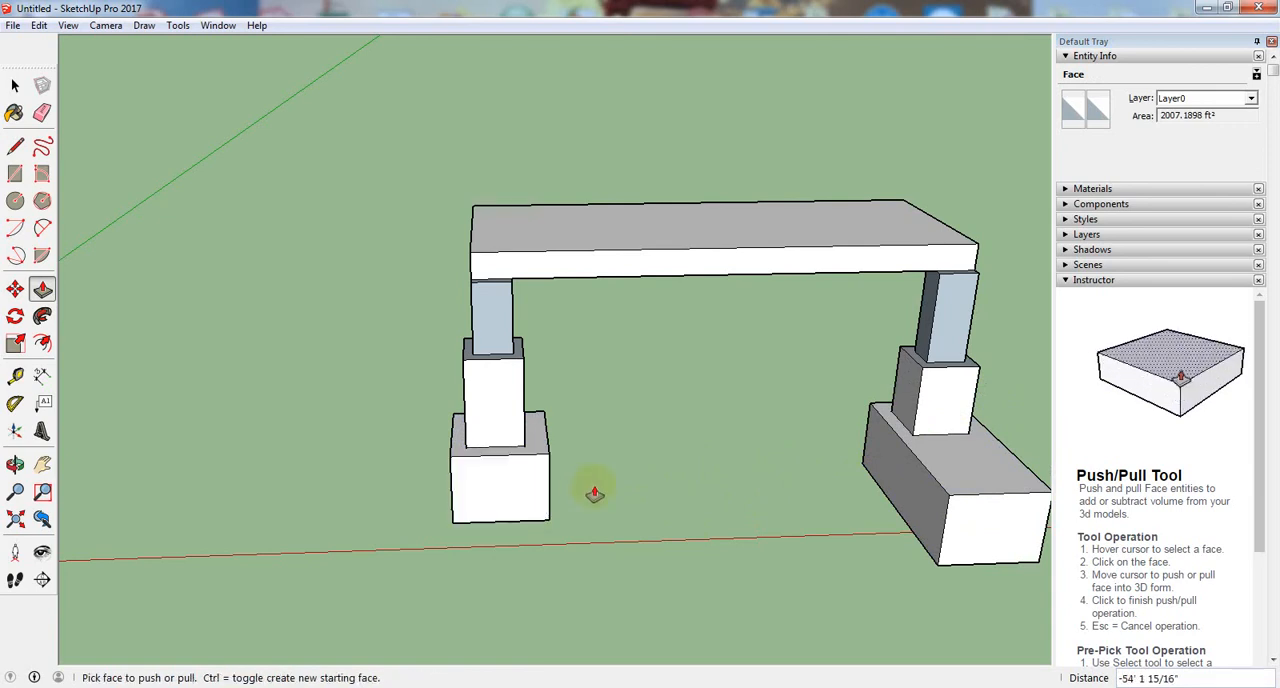
click(963, 525)
click(538, 497)
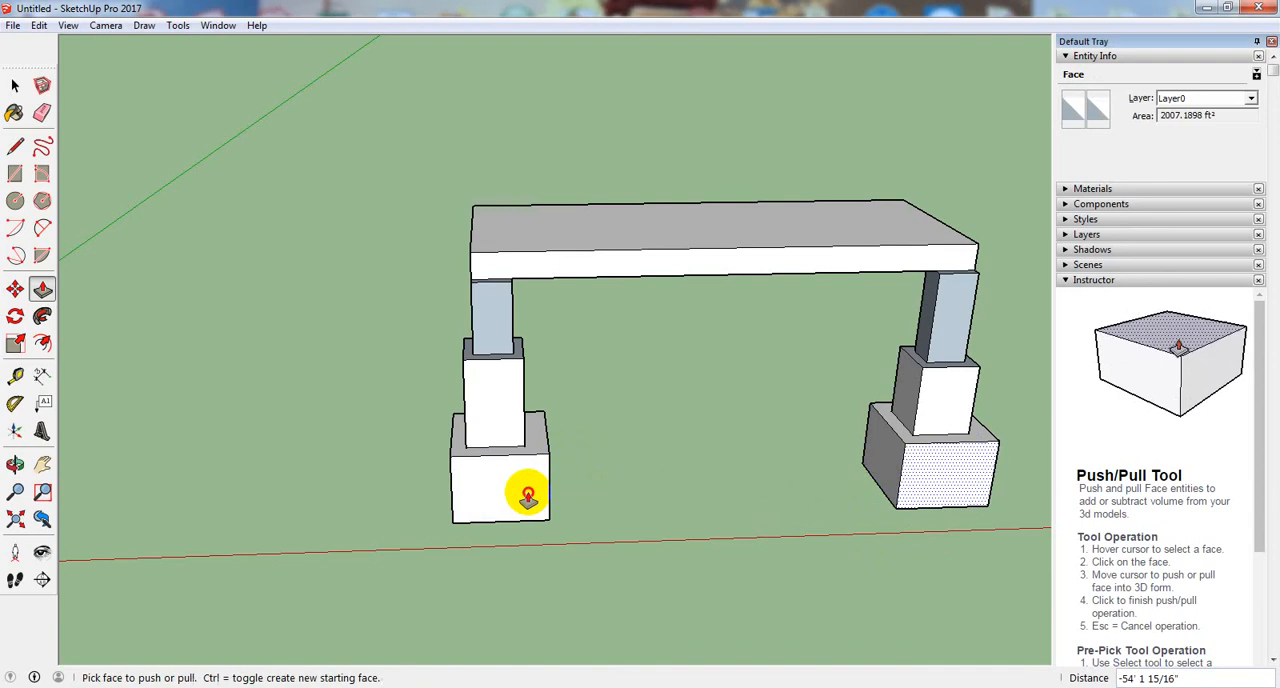
- Examine the bridge's two stepped legs from several angles to compare the heights of their blocks
middle_drag(706, 523, 216, 504)
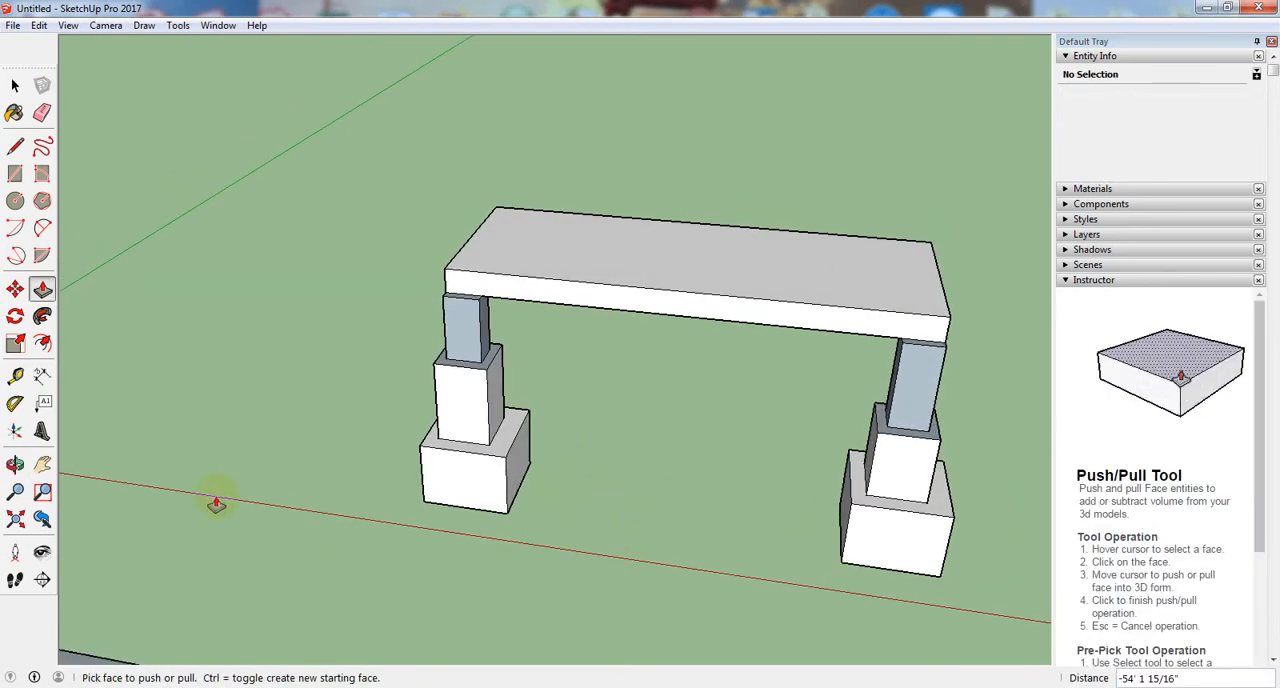
middle_drag(360, 522, 451, 557)
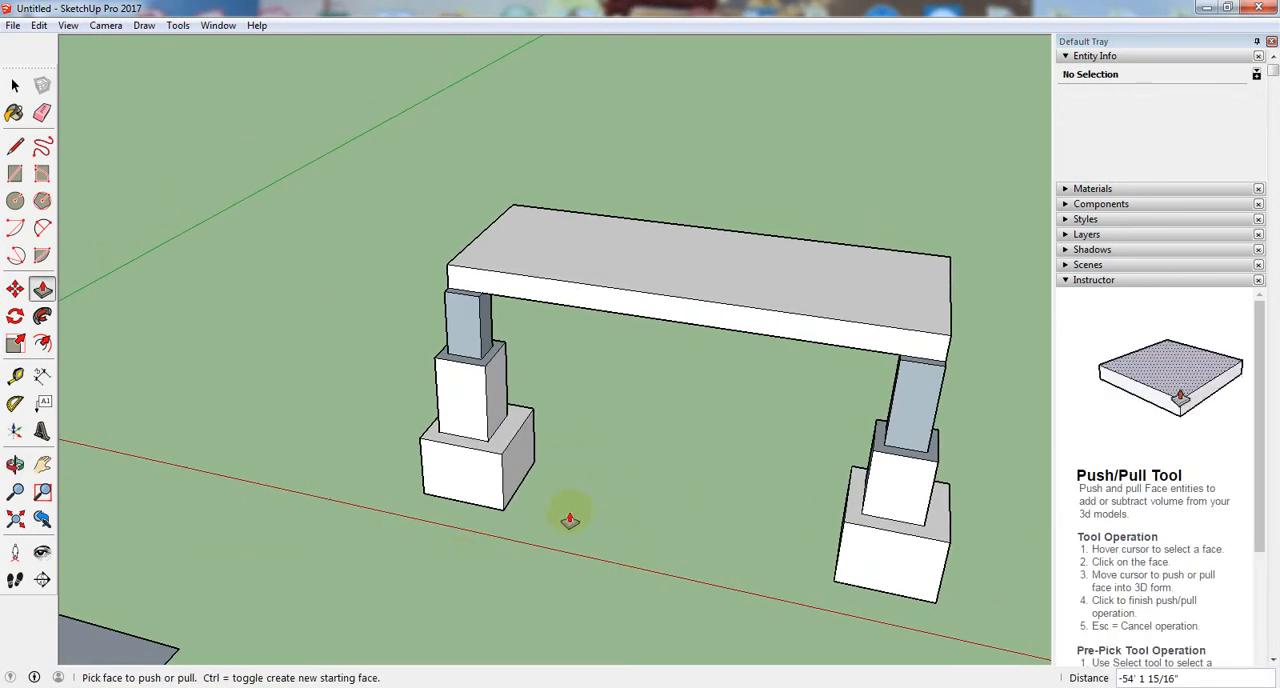
middle_drag(548, 551, 630, 454)
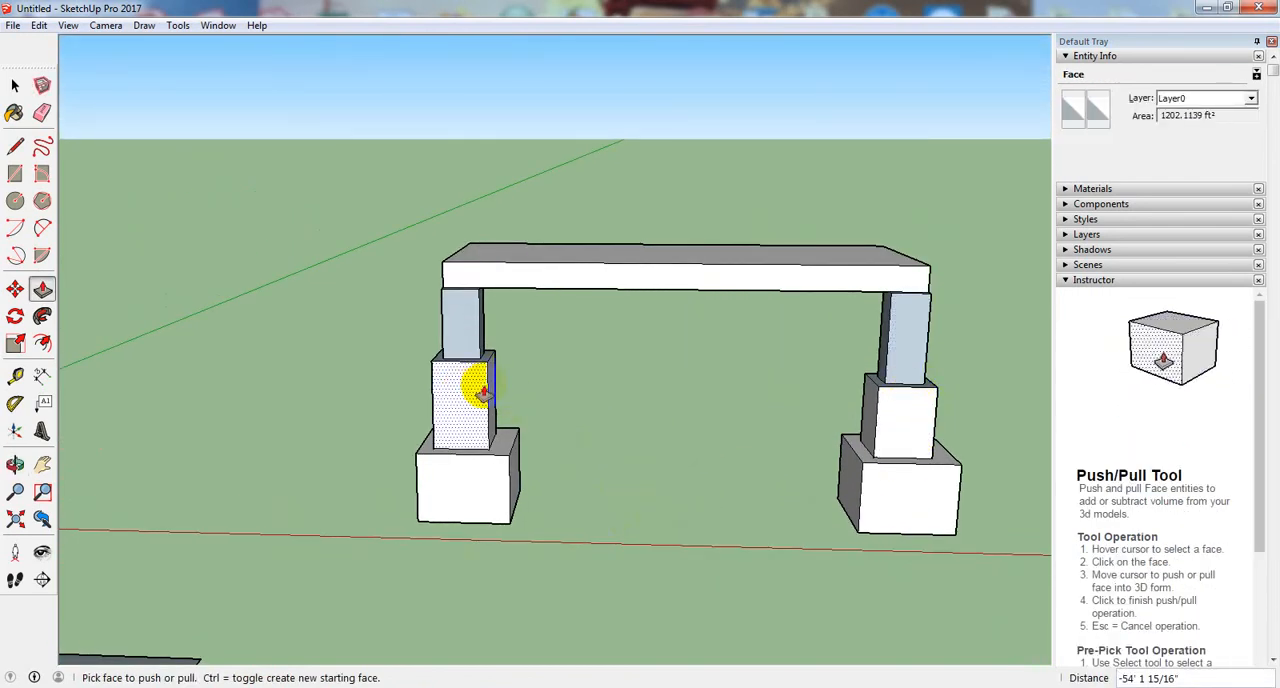
mouse_move(500, 408)
middle_down()
mouse_move(623, 451)
mouse_move(500, 408)
middle_up()
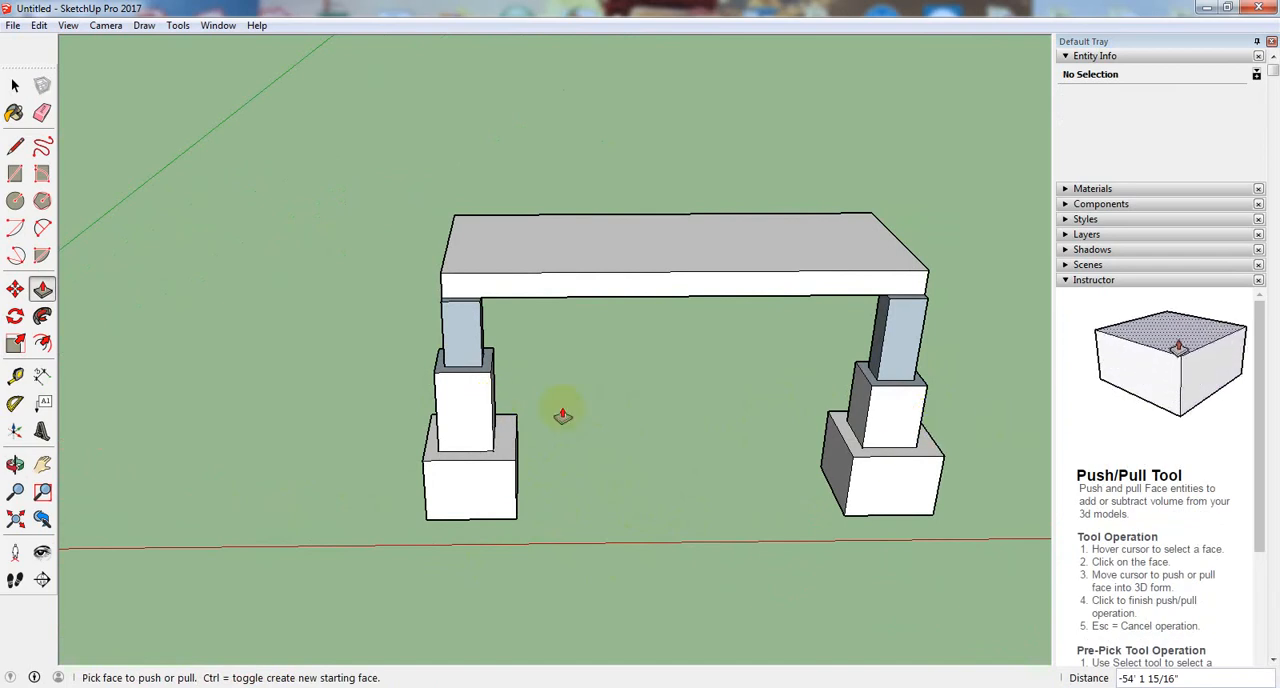
middle_drag(762, 444, 766, 532)
scroll(586, 434, up, 2)
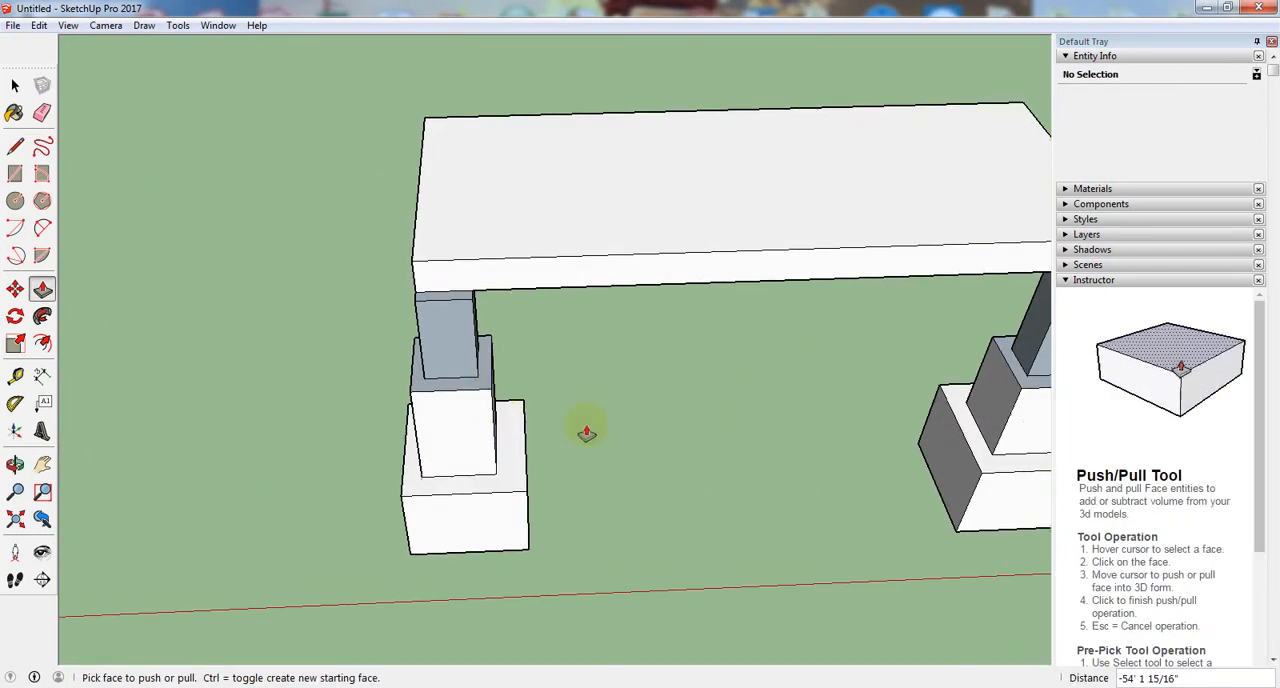
scroll(245, 380, down, 1)
scroll(604, 407, up, 3)
scroll(165, 392, down, 3)
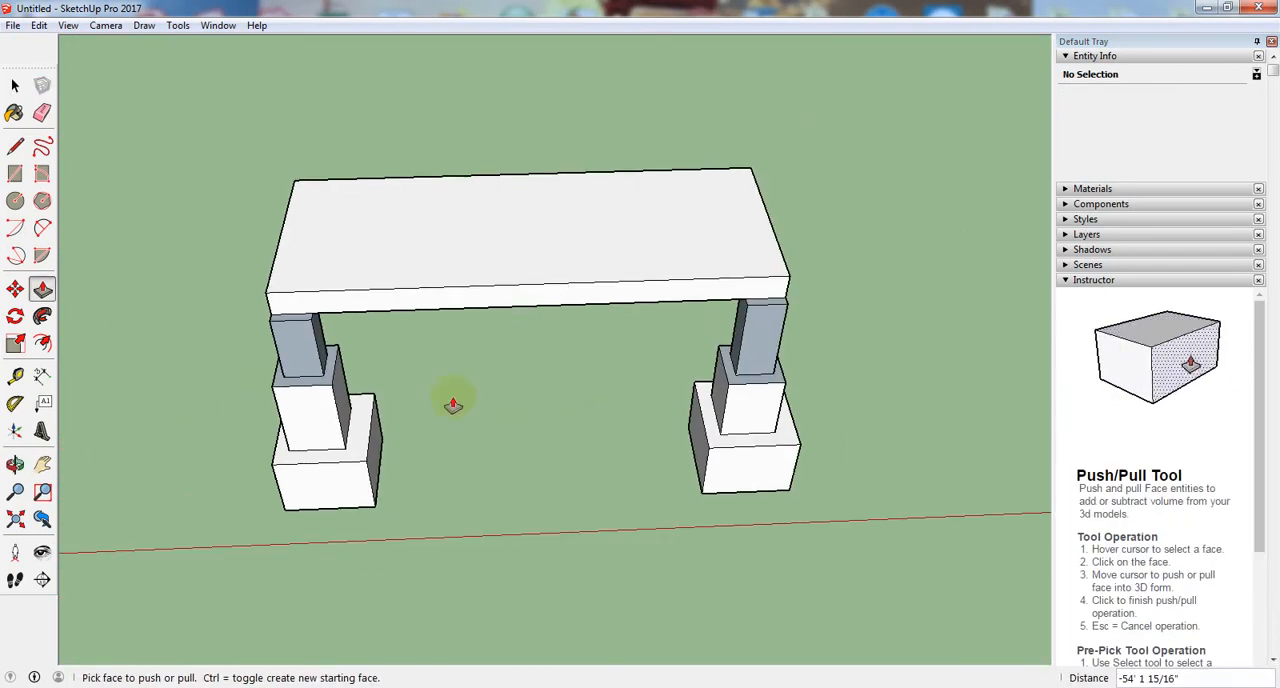
- Push the top face of the left leg's middle block down 10' 3 1/16" to the height of the right leg's middle block
scroll(490, 402, up, 3)
click(257, 377)
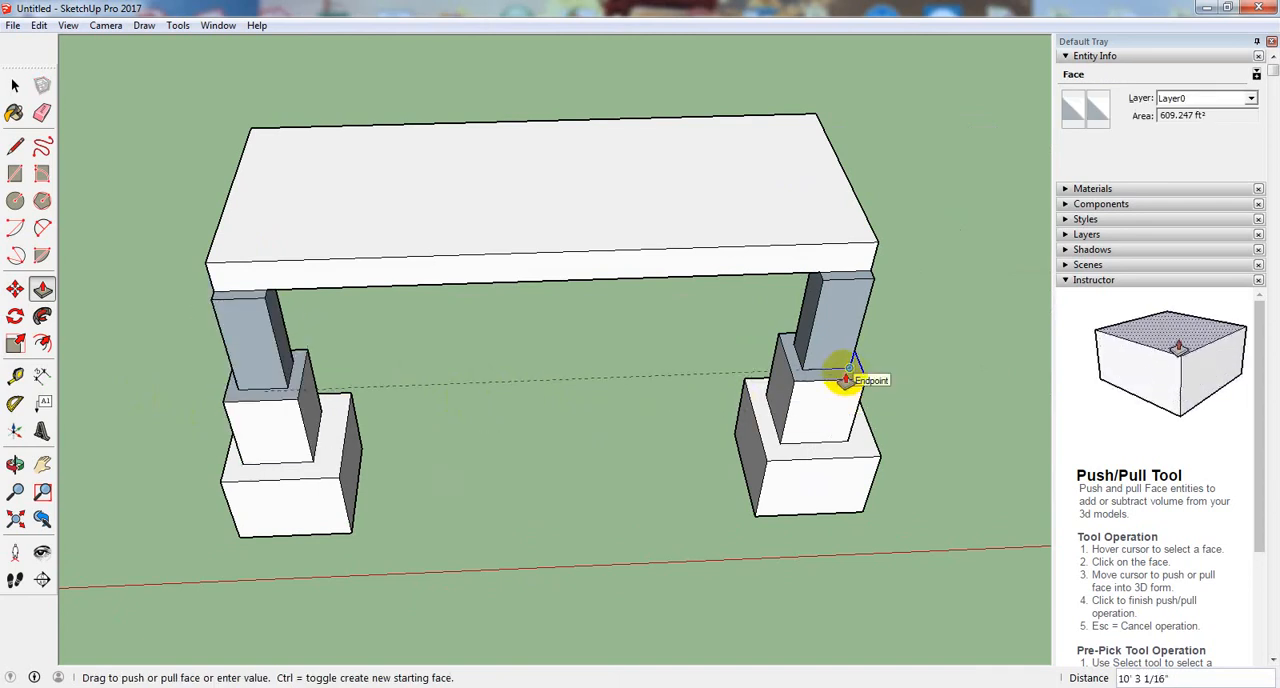
scroll(840, 375, up, 3)
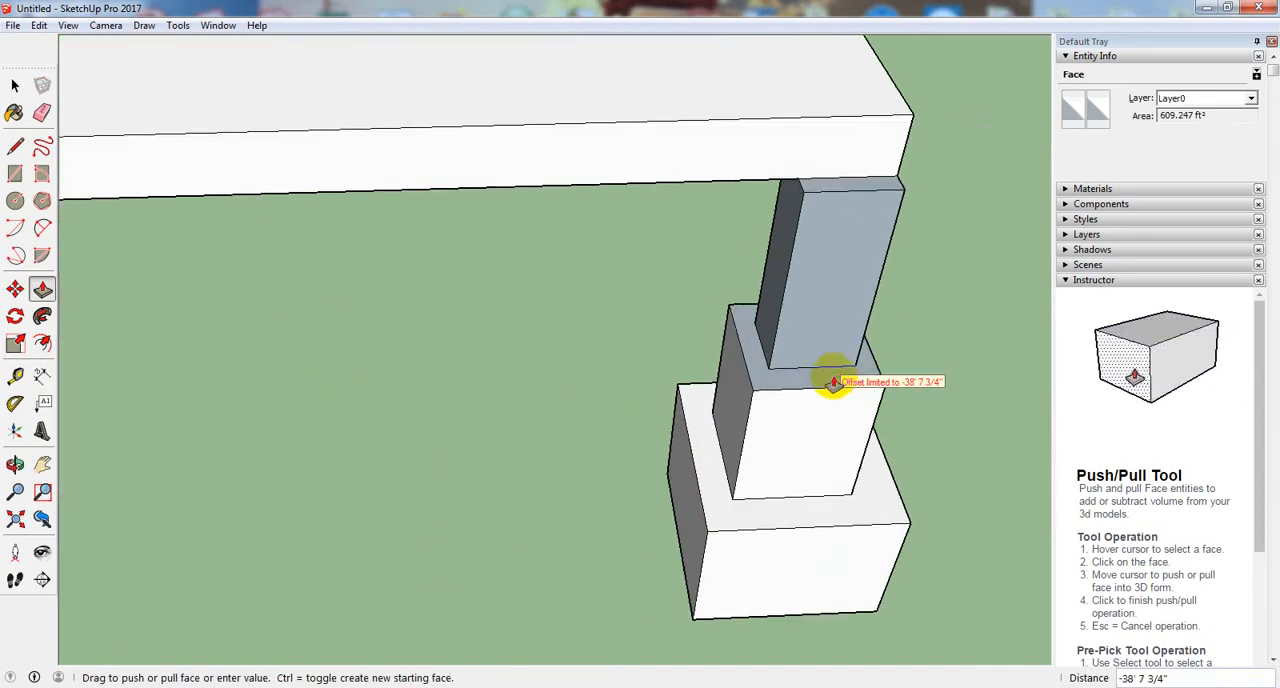
scroll(822, 375, down, 2)
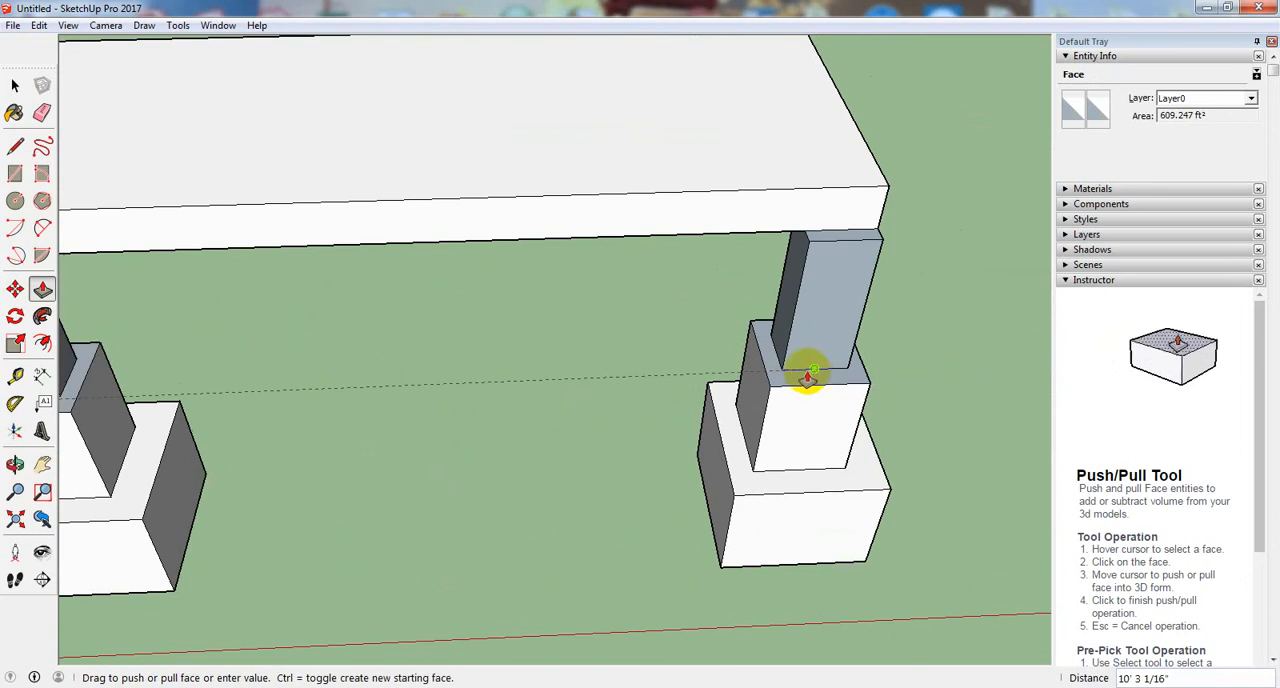
click(793, 375)
scroll(800, 366, down, 3)
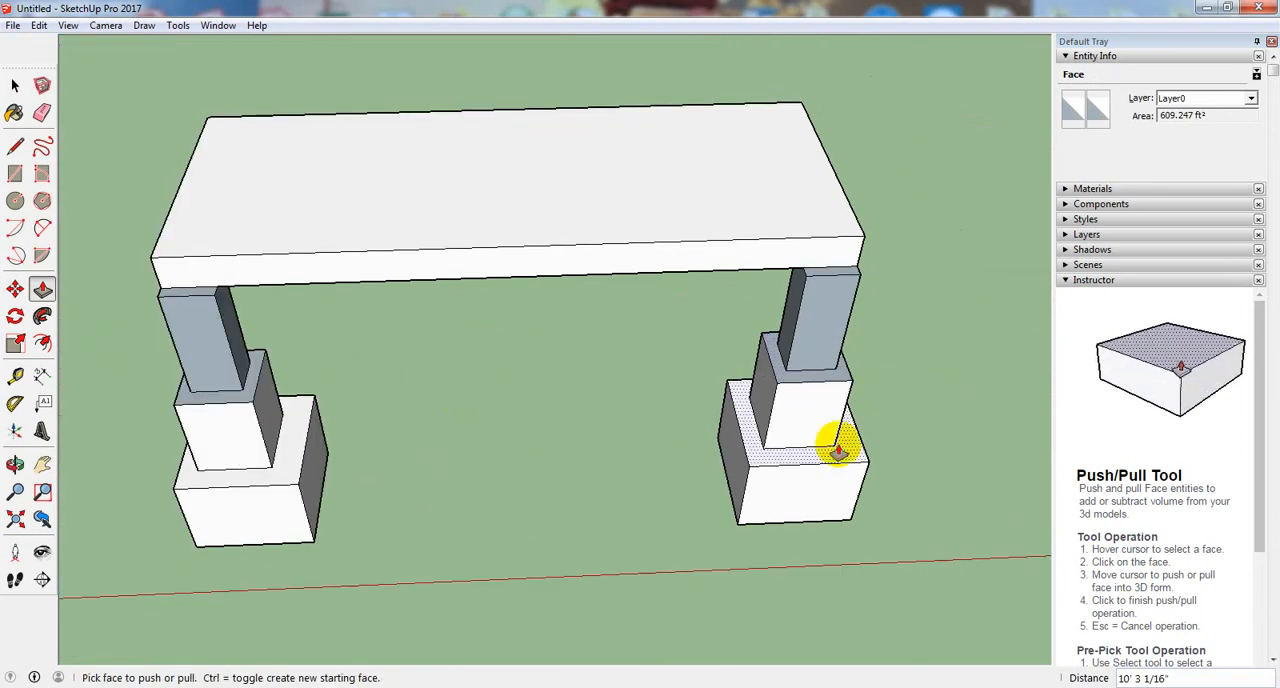
- Pull the bridge deck's front face forward about 6' 10 15/16" to align with the front edge of a leg's middle block
middle_drag(834, 443, 476, 312)
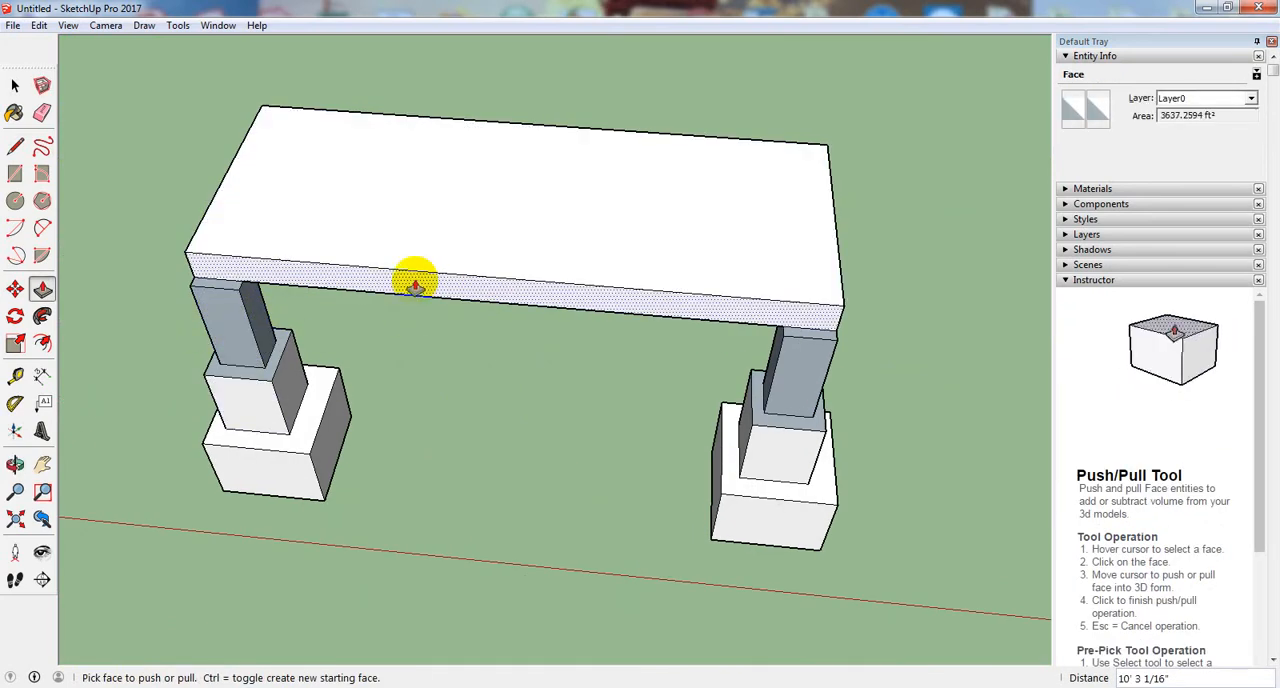
drag(416, 283, 372, 390)
middle_drag(372, 388, 422, 178)
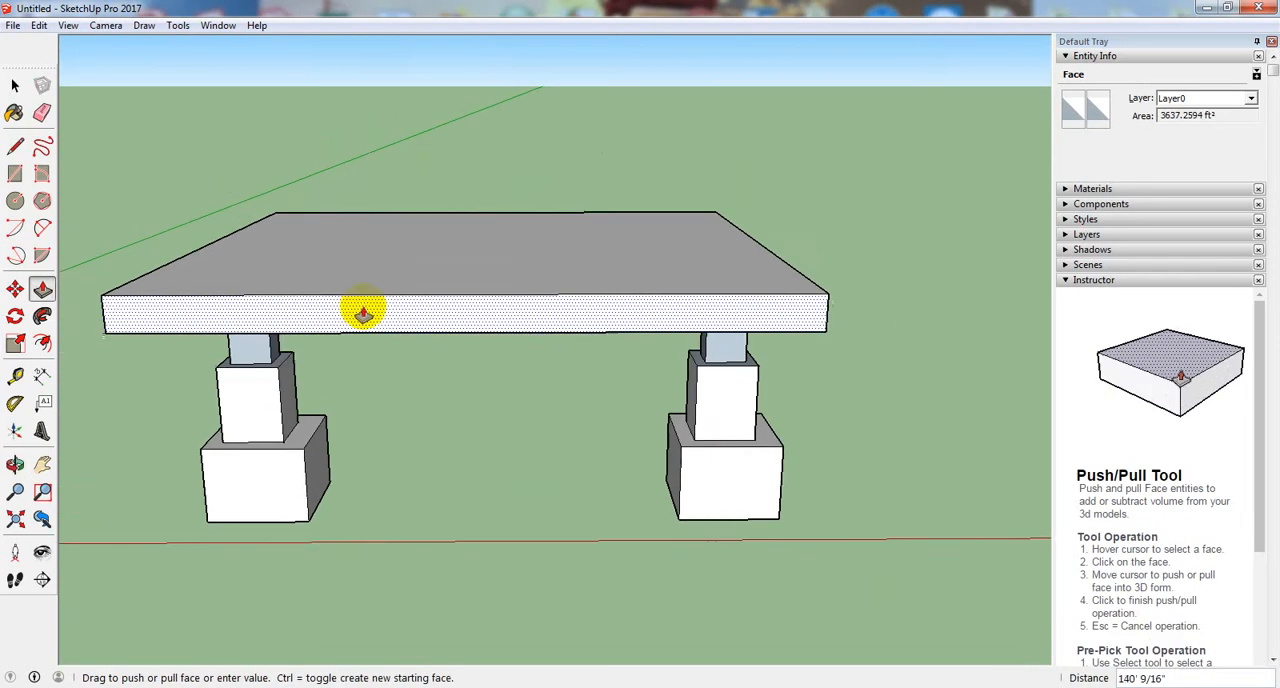
middle_drag(364, 326, 400, 331)
click(392, 268)
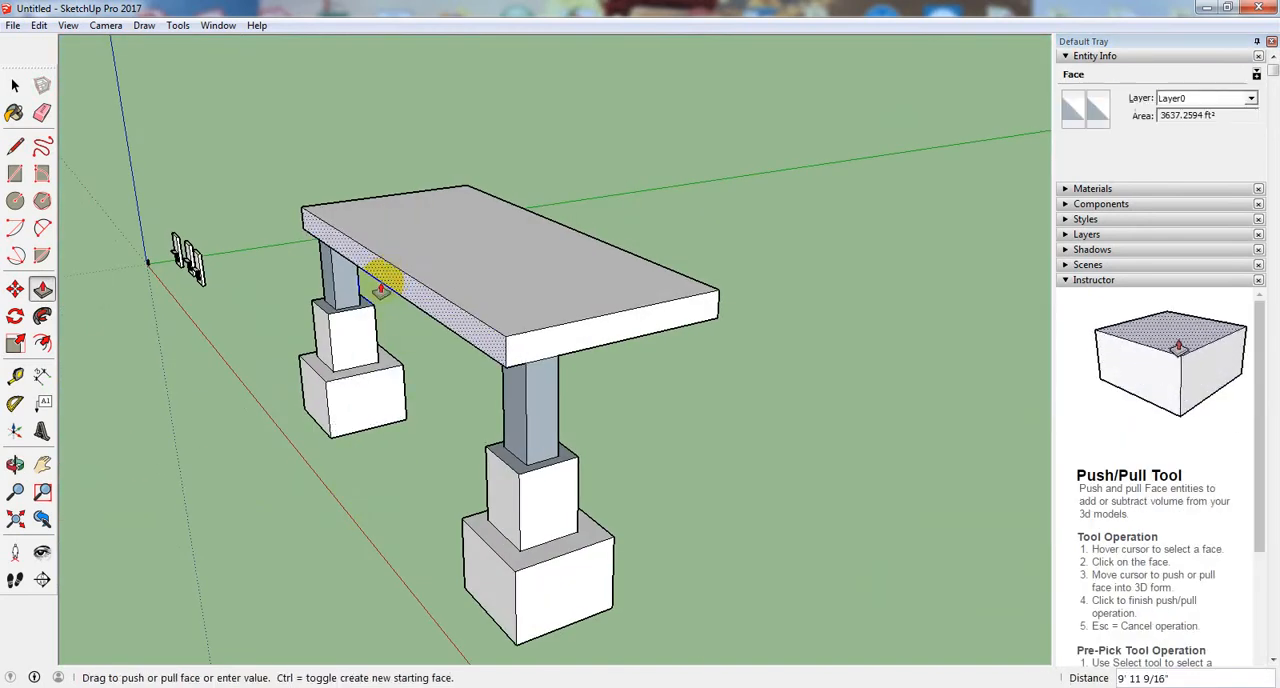
scroll(322, 343, up, 4)
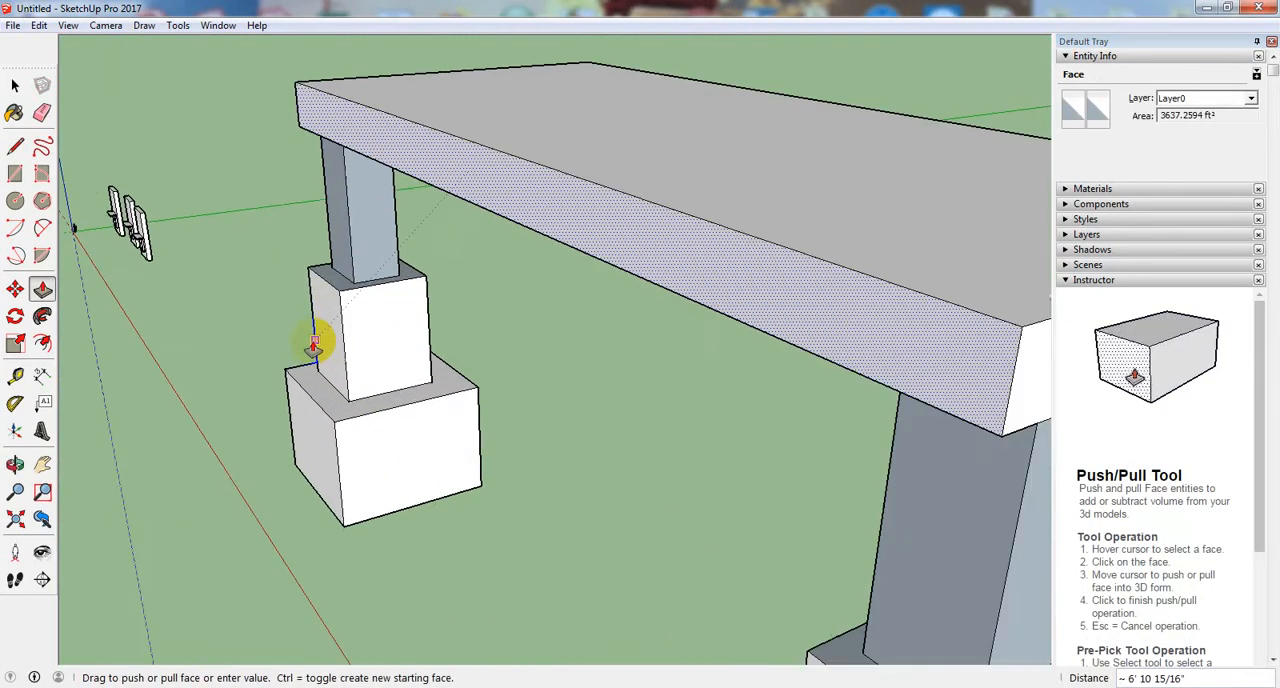
middle_drag(314, 346, 434, 366)
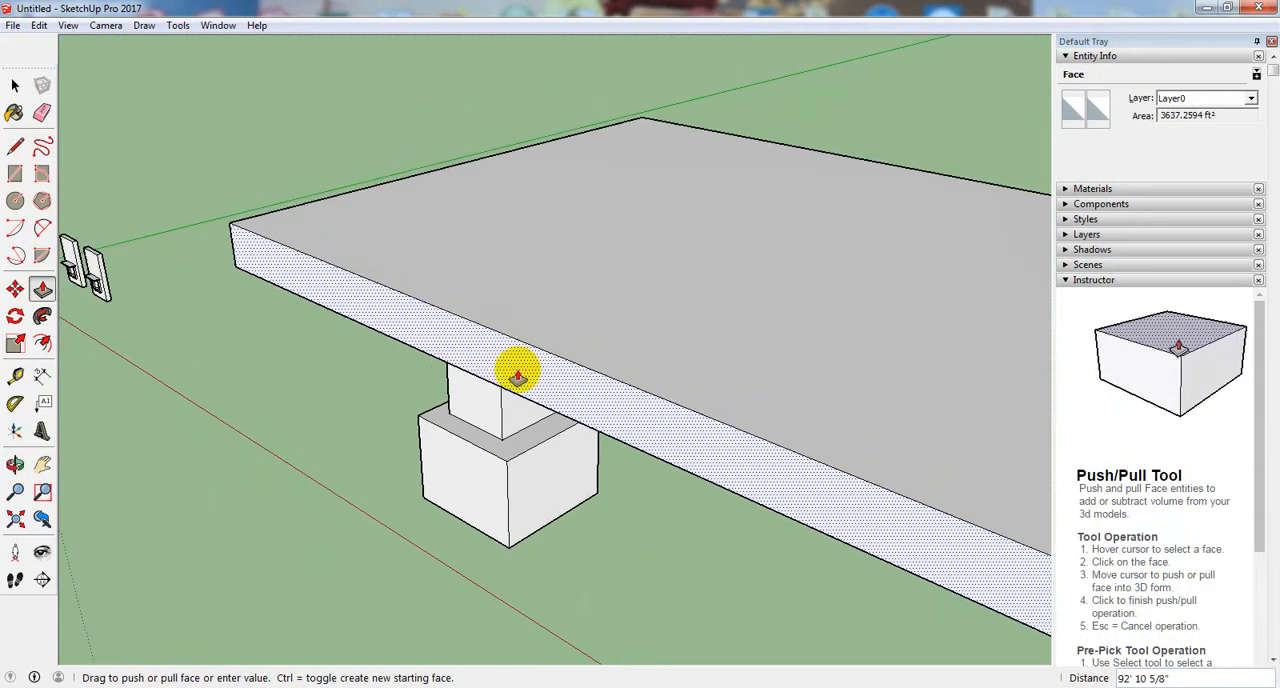
middle_drag(514, 371, 514, 306)
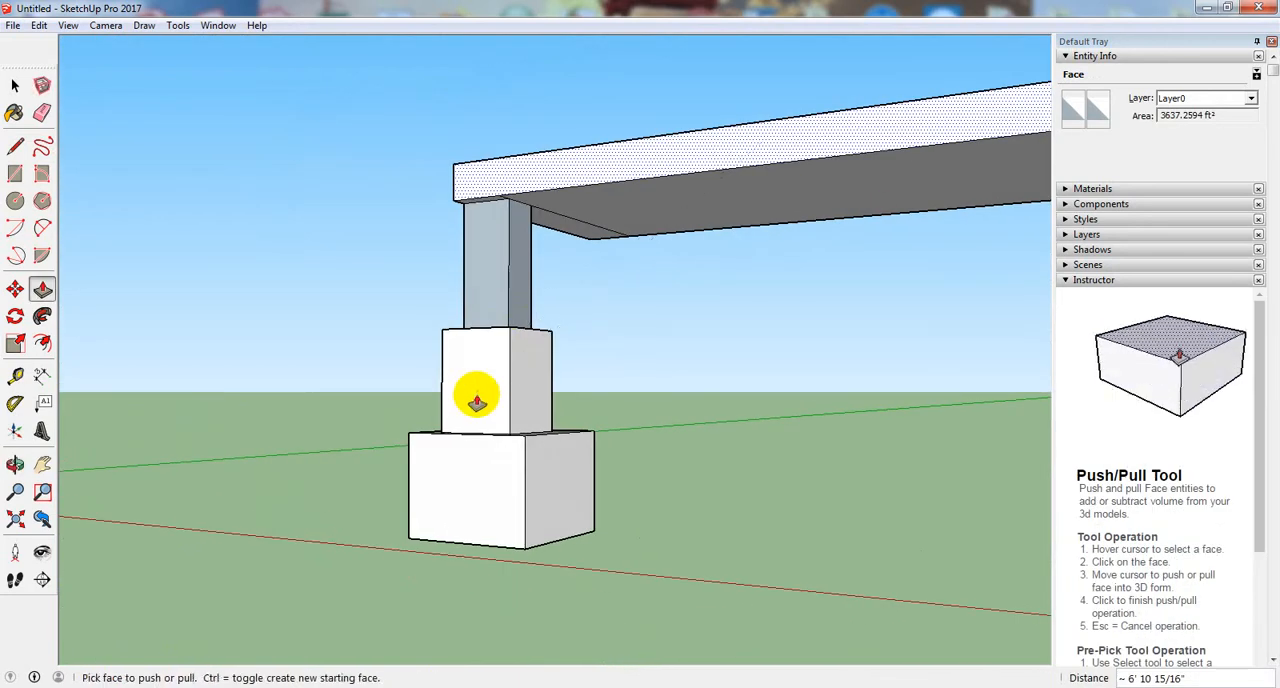
- Push the bridge deck's rear face inward about 69' 5 13/16" to narrow the deck toward the depth of the legs
middle_drag(476, 401, 596, 478)
scroll(614, 550, down, 3)
middle_drag(609, 563, 620, 516)
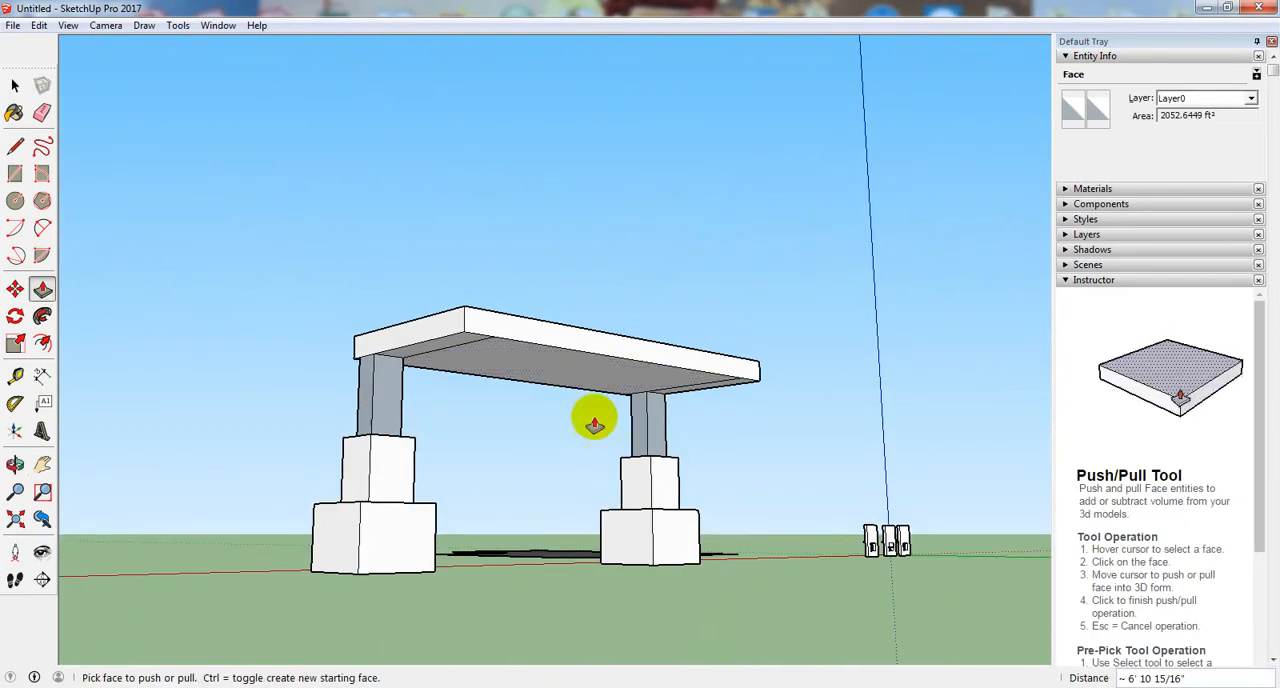
click(576, 335)
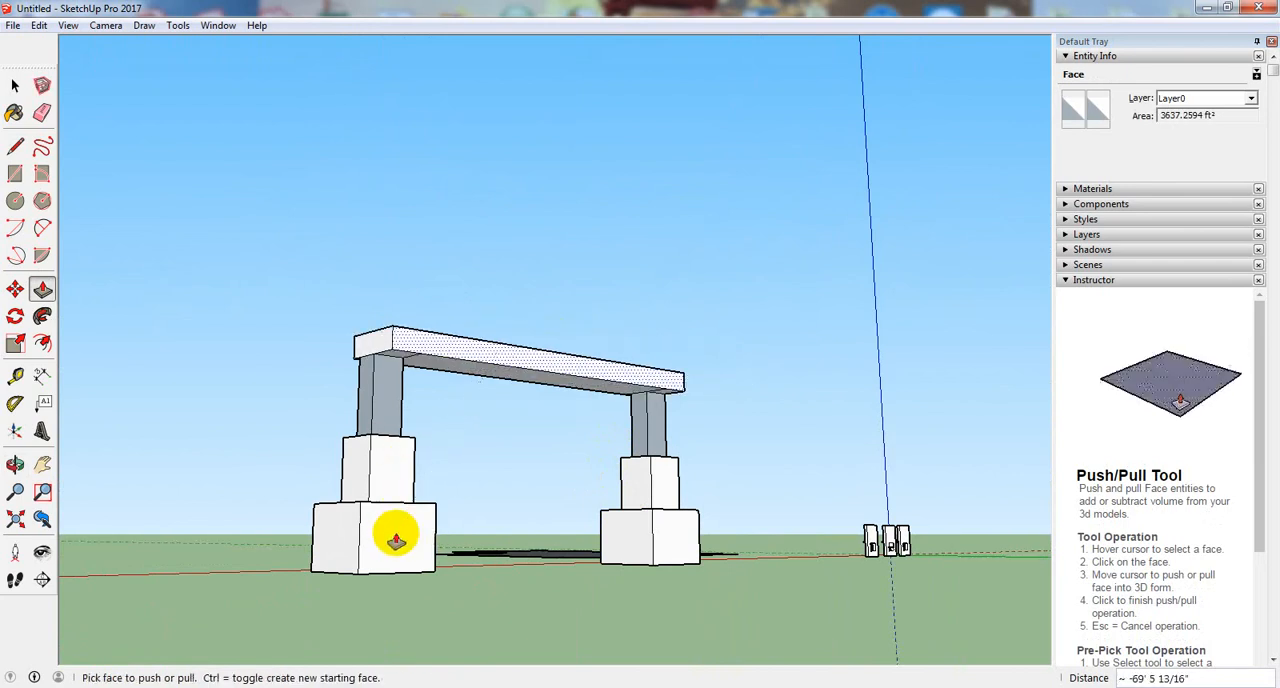
- Extrude the flat L-shaped face on the ground upward 71' 9 3/16" with Push/Pull
middle_drag(396, 540, 769, 516)
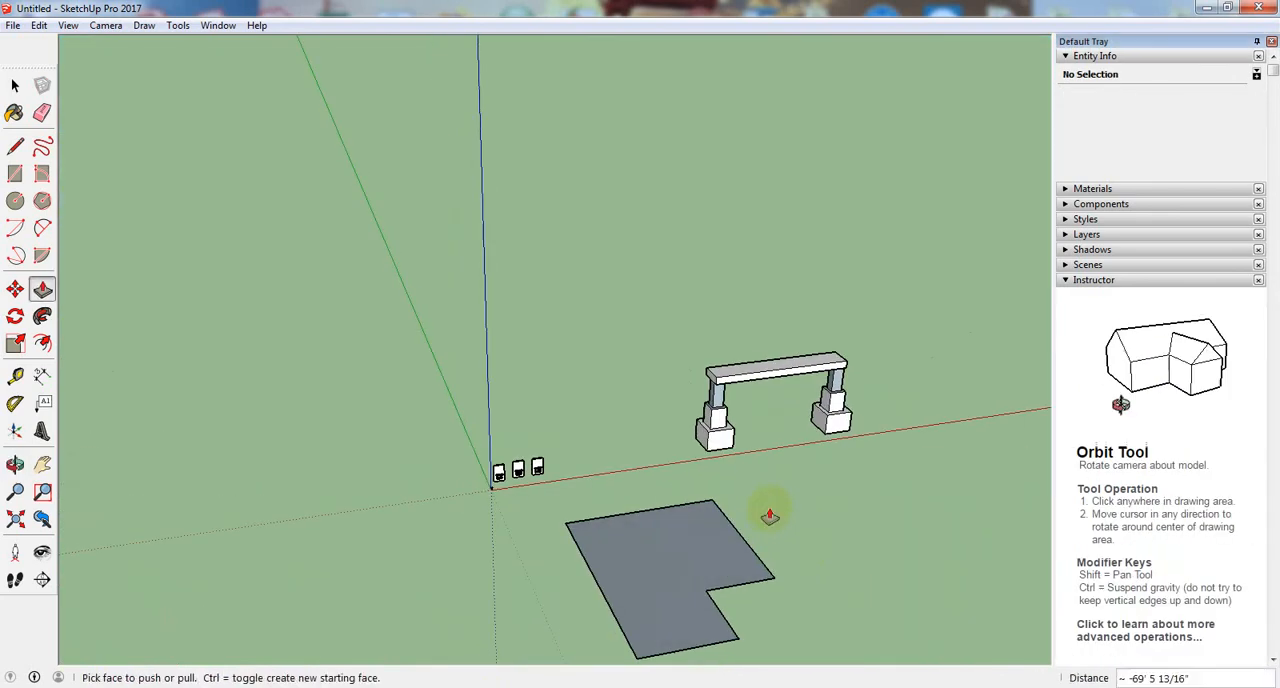
middle_drag(749, 629, 560, 570)
scroll(626, 587, up, 5)
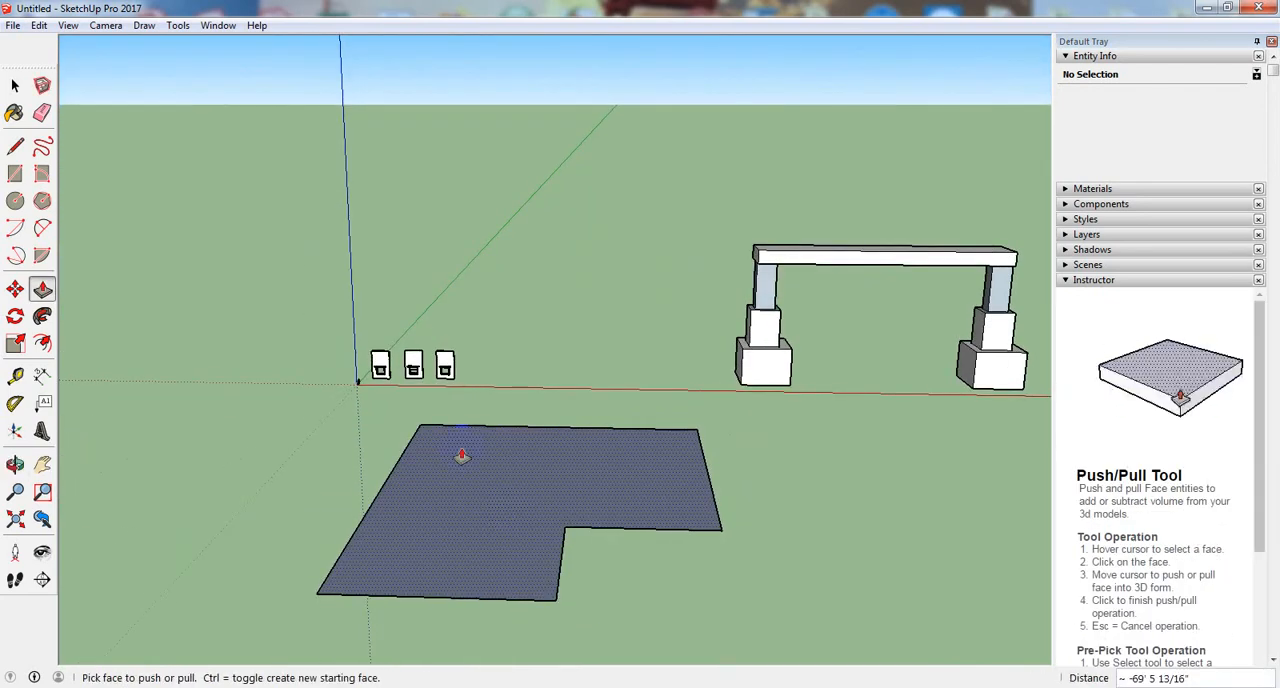
drag(461, 455, 466, 408)
mouse_move(466, 408)
middle_down()
mouse_move(714, 577)
mouse_move(571, 537)
mouse_move(766, 557)
mouse_move(609, 571)
mouse_move(625, 580)
mouse_move(526, 574)
mouse_move(637, 566)
mouse_move(380, 371)
mouse_move(614, 585)
mouse_move(355, 575)
mouse_move(500, 591)
mouse_move(489, 417)
middle_up()
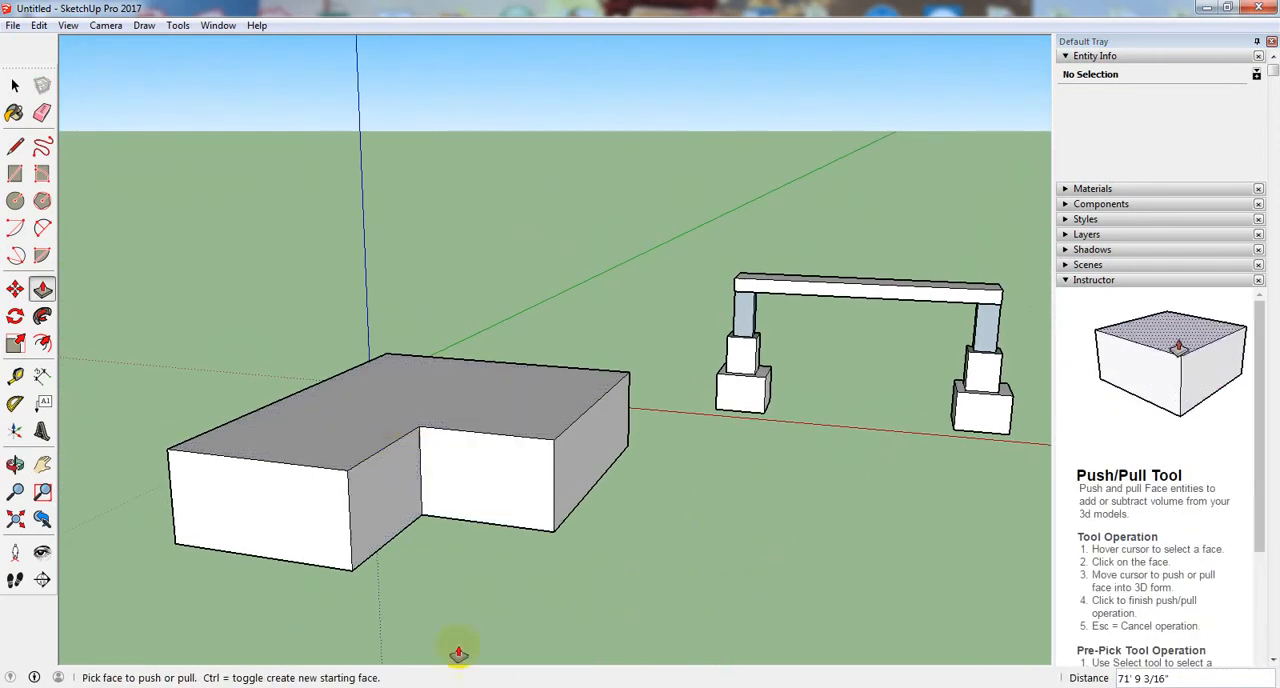
- Stack two sections, 15' 8 1/4" and 64' 9 1/8" tall, on the L-shaped block's top using new starting faces
middle_drag(451, 651, 364, 540)
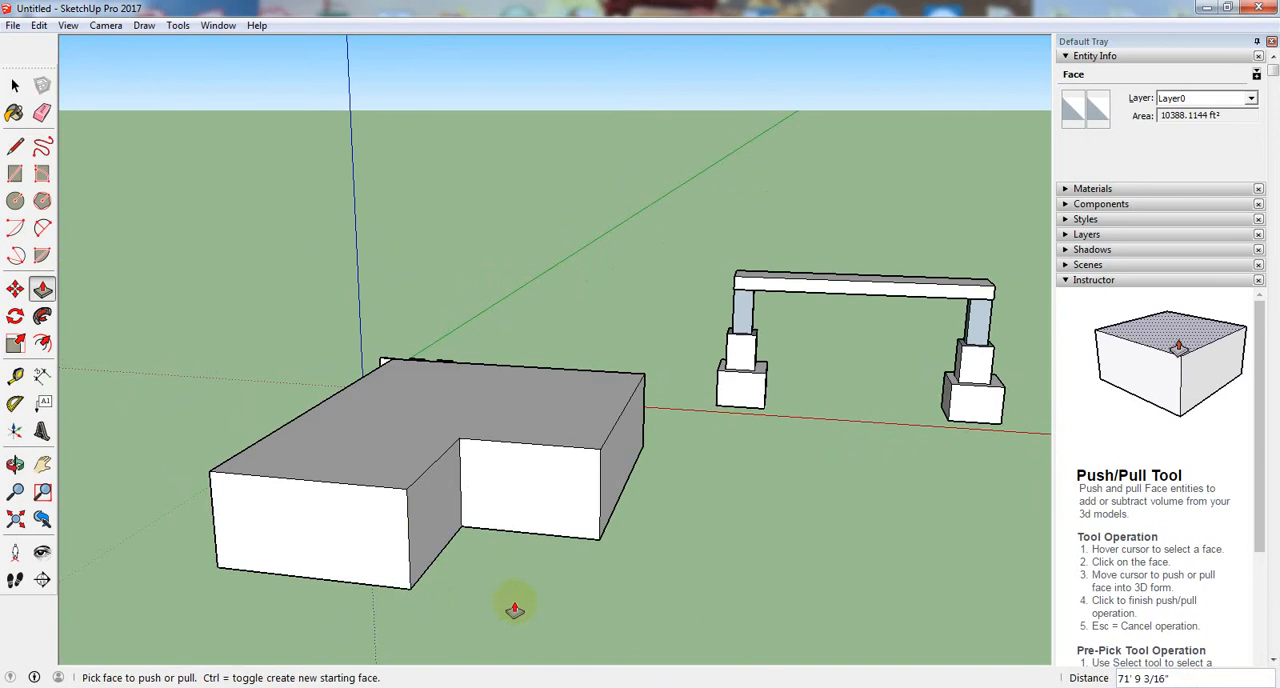
middle_drag(514, 609, 449, 597)
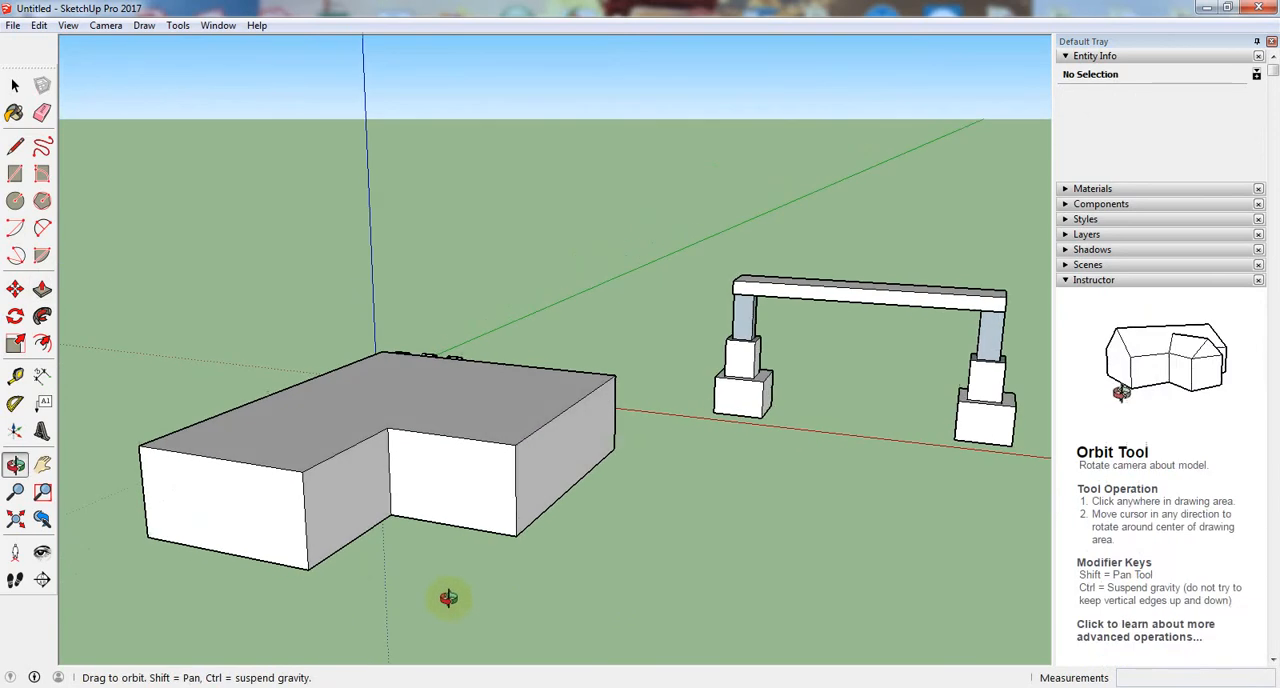
click(328, 432)
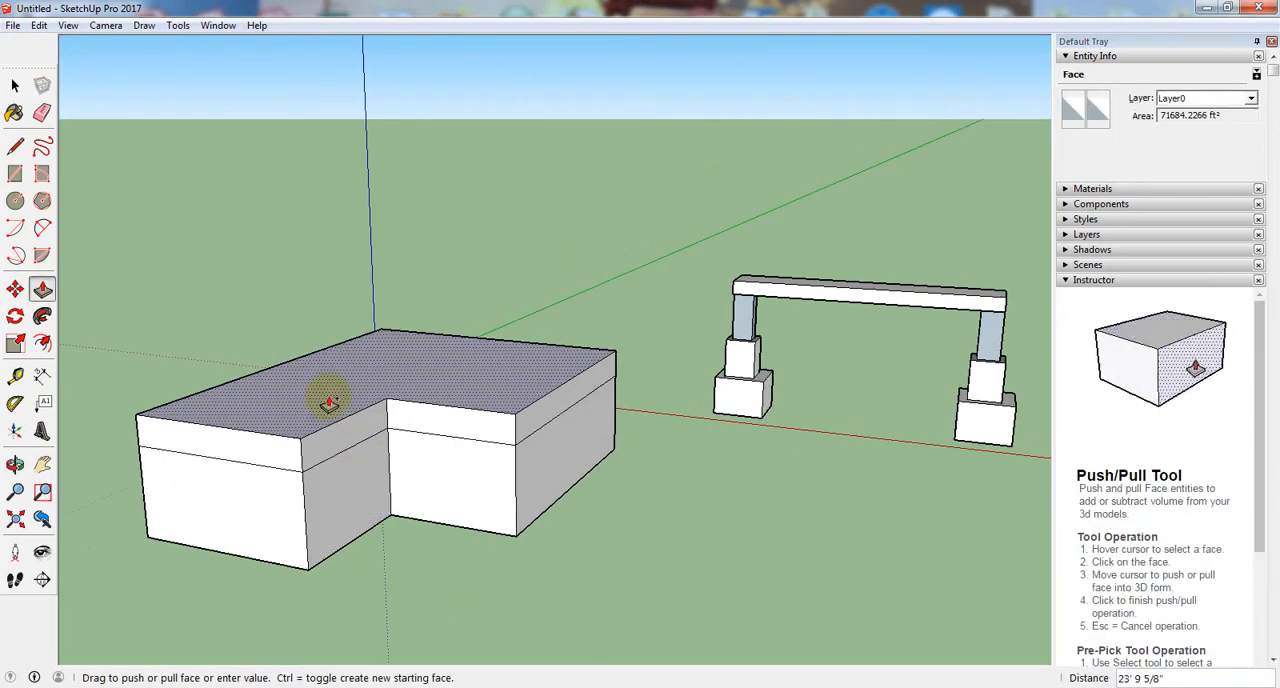
click(316, 437)
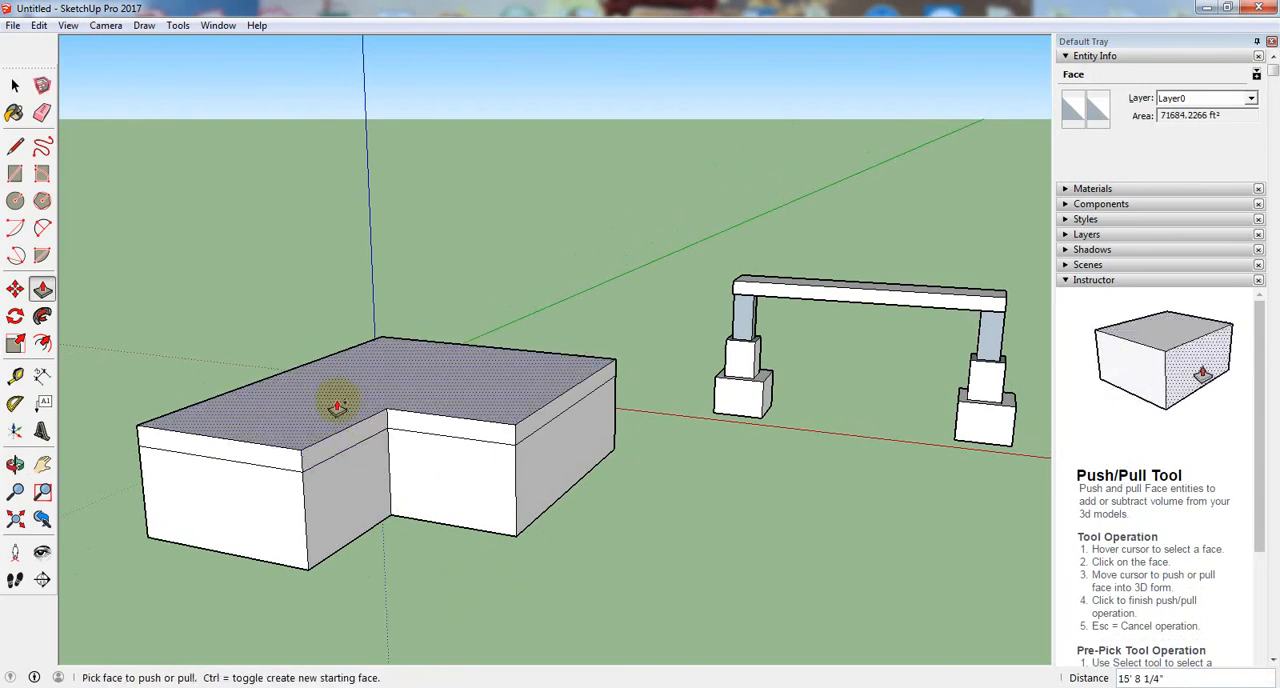
click(337, 405)
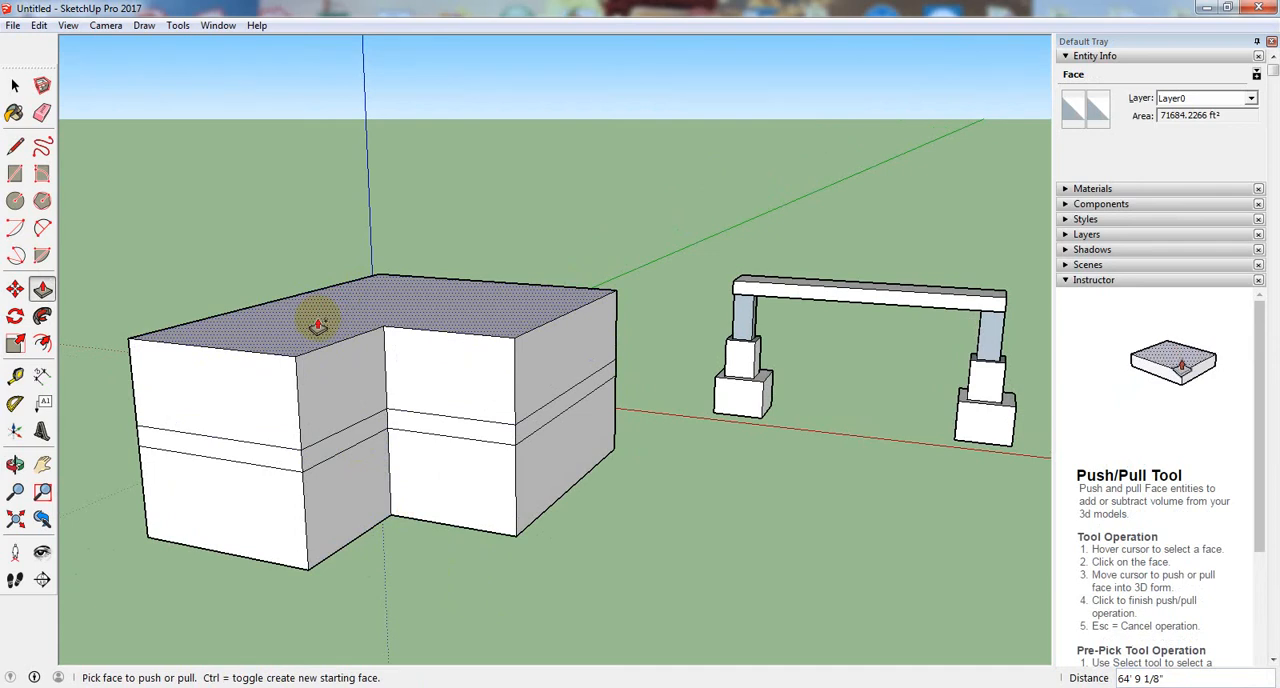
- Stack further thin bands and a 53' 8 9/16" tall top section on the L-shaped block, using new starting faces
drag(318, 320, 320, 314)
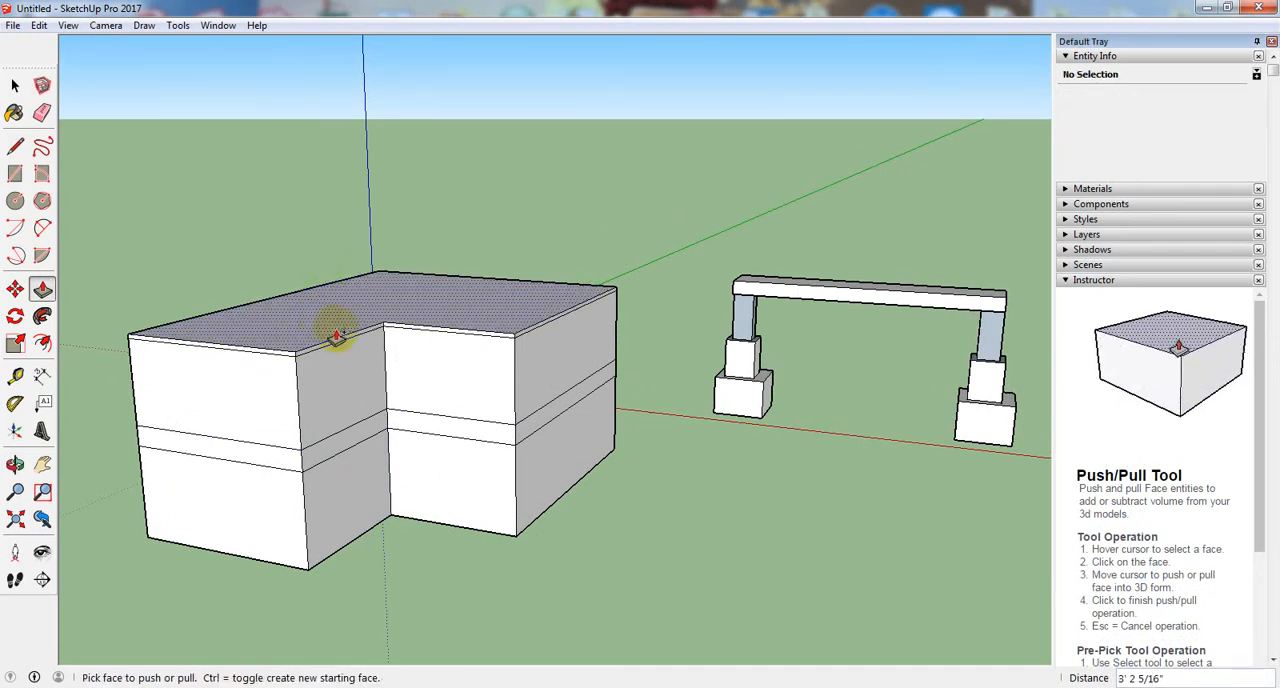
middle_drag(333, 302, 343, 391)
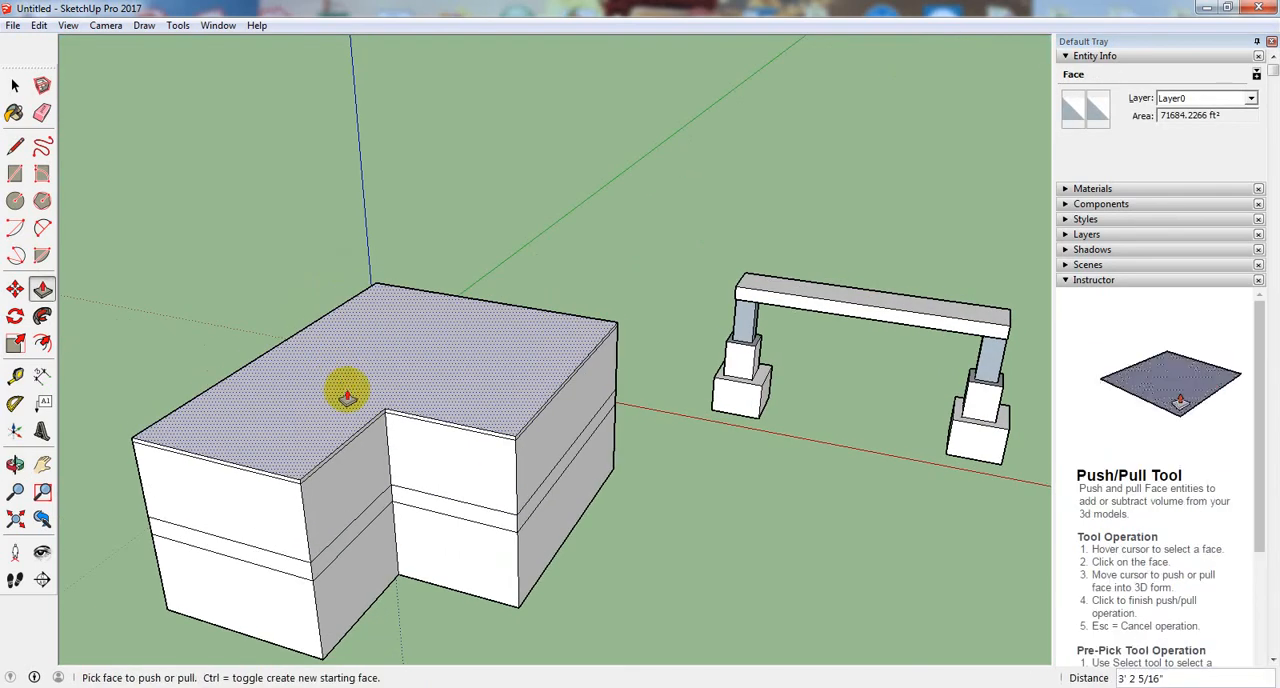
drag(343, 391, 345, 315)
middle_drag(400, 423, 370, 520)
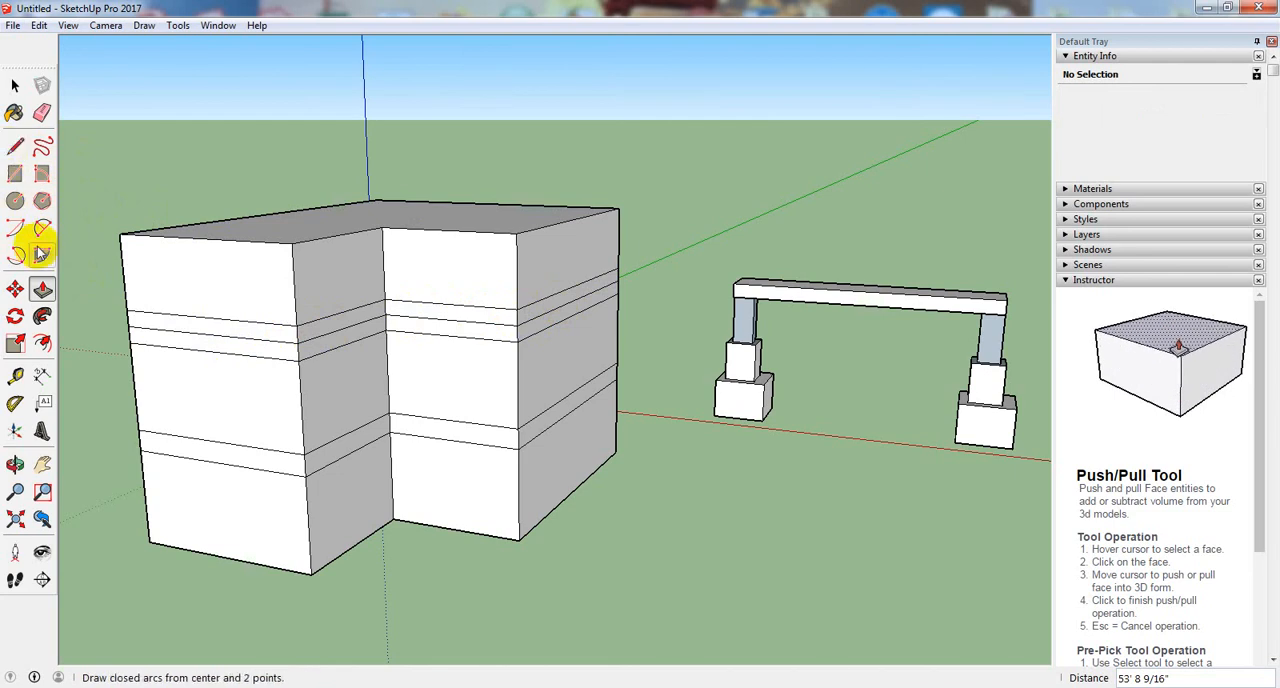
- Try pulling the uppermost thin band's end face out 28' 6 7/8" and its long side face out 43' 6 7/8", and undo both pulls
click(215, 335)
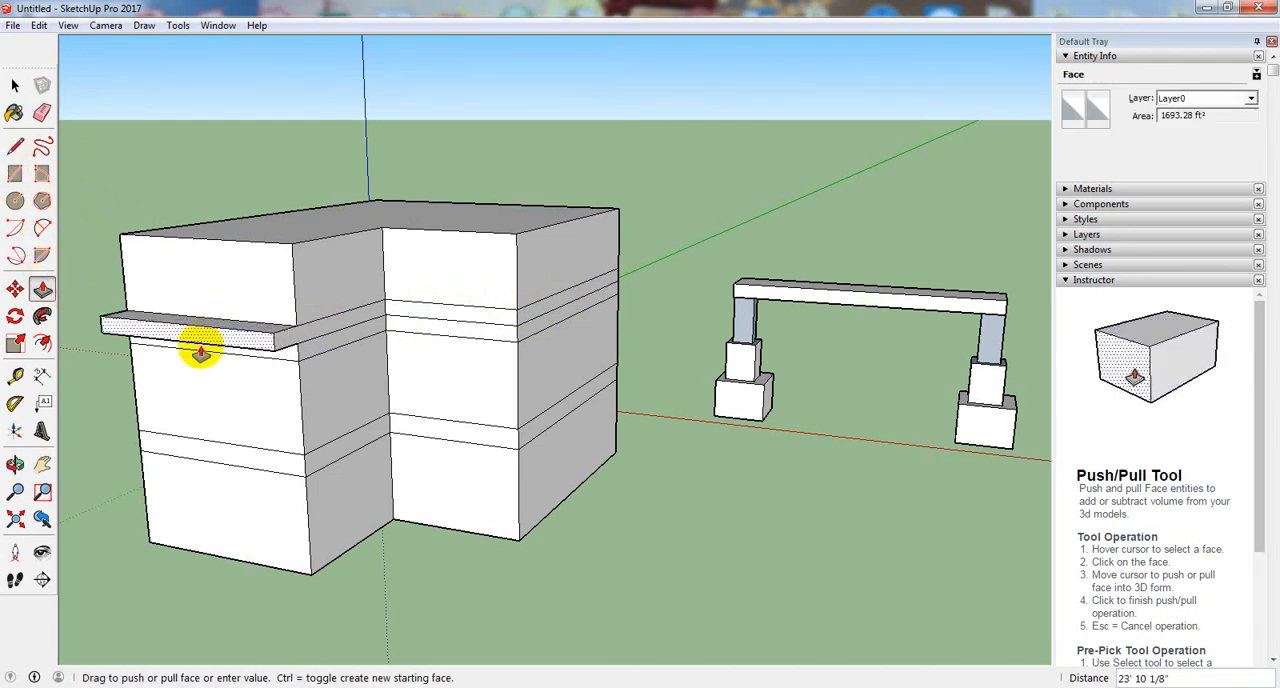
middle_drag(200, 352, 663, 403)
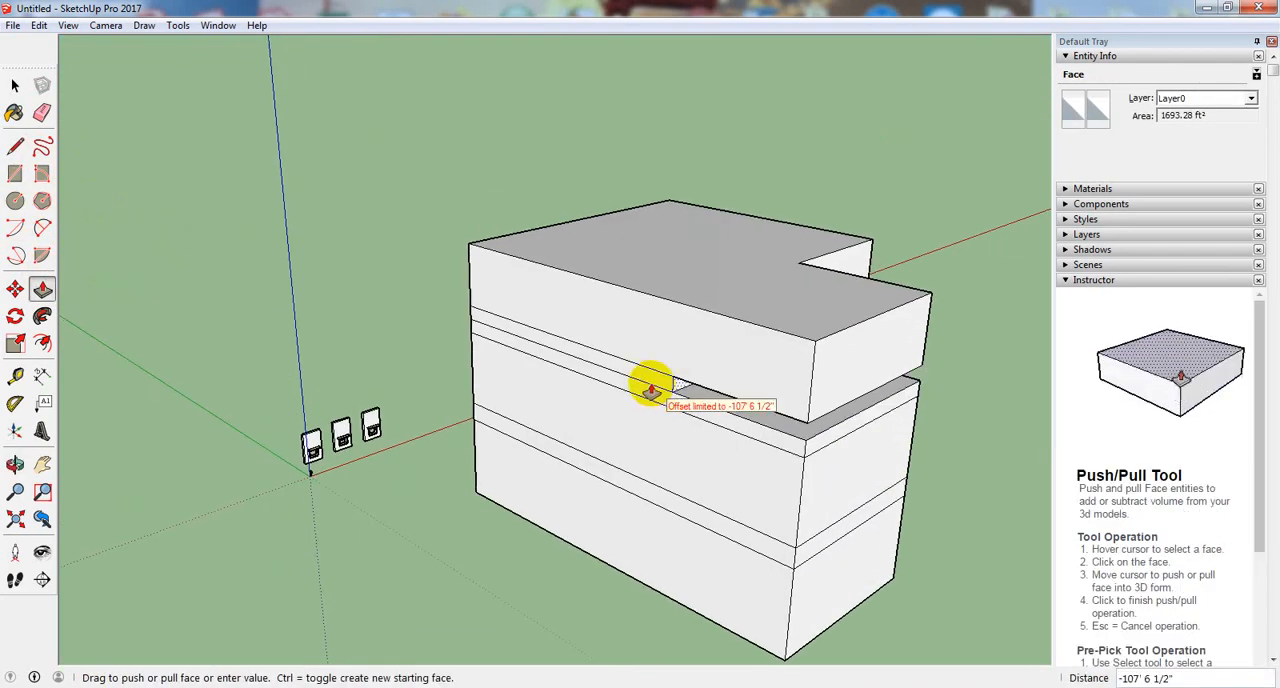
click(888, 441)
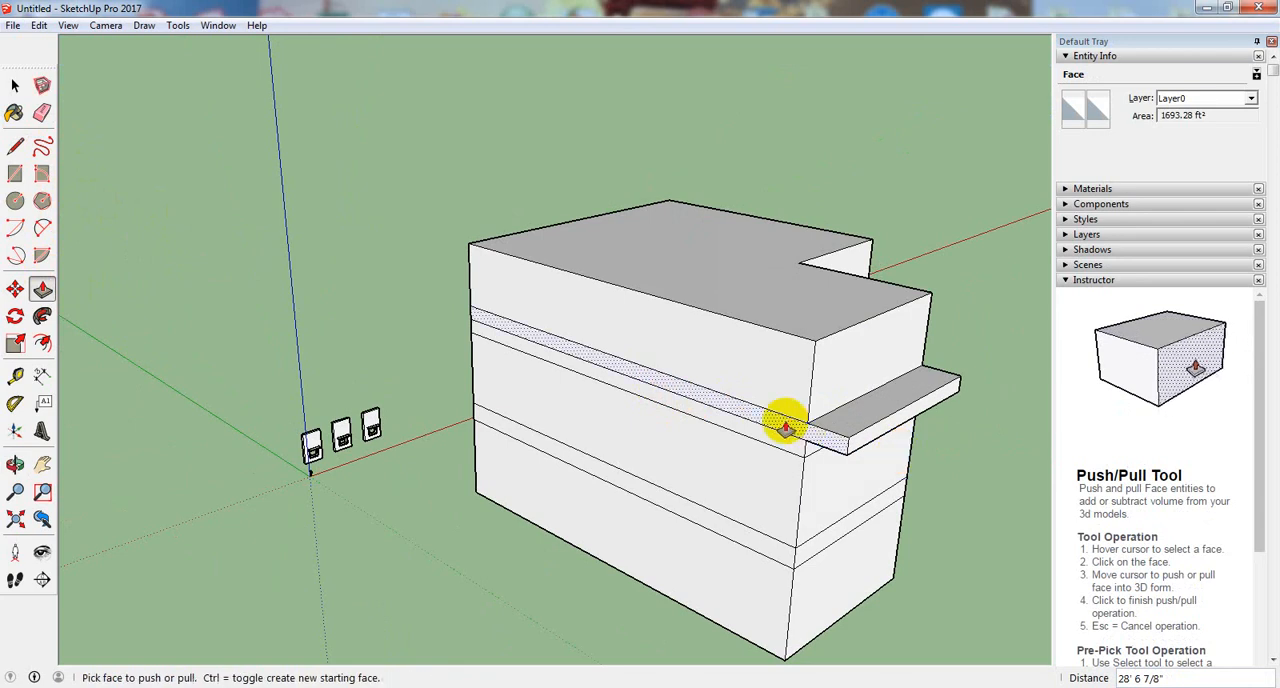
click(765, 437)
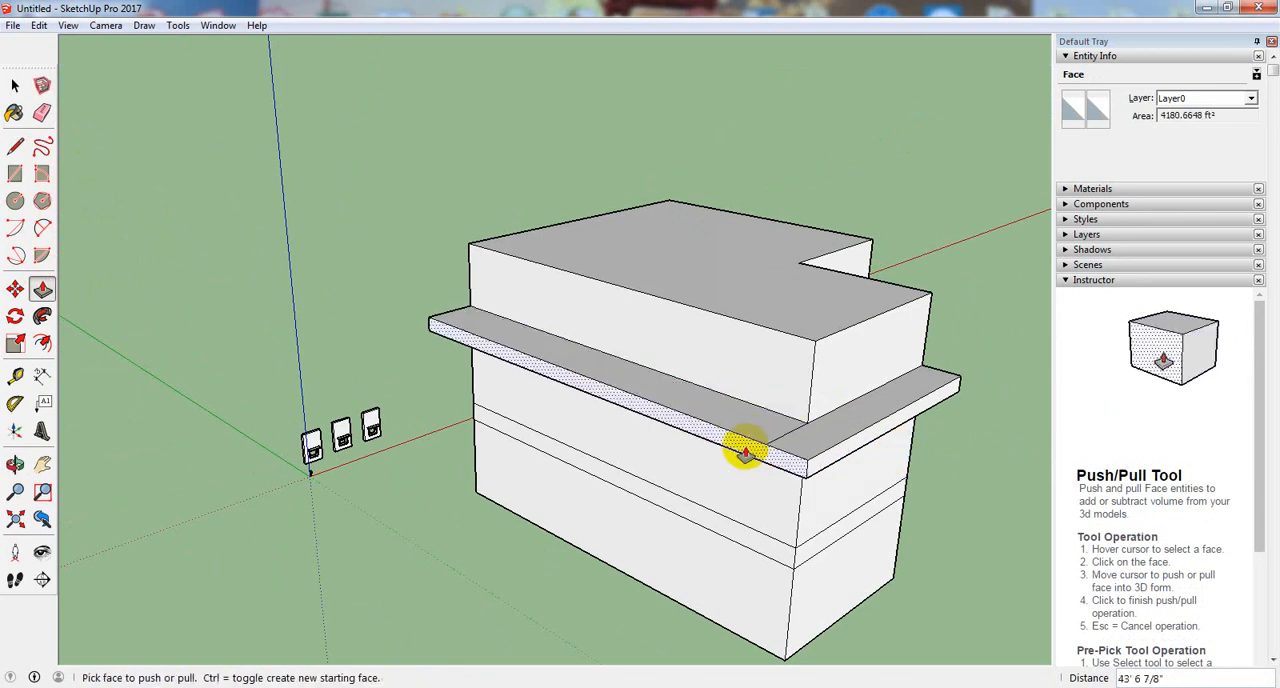
key(ctrl+z)
key(ctrl+z)
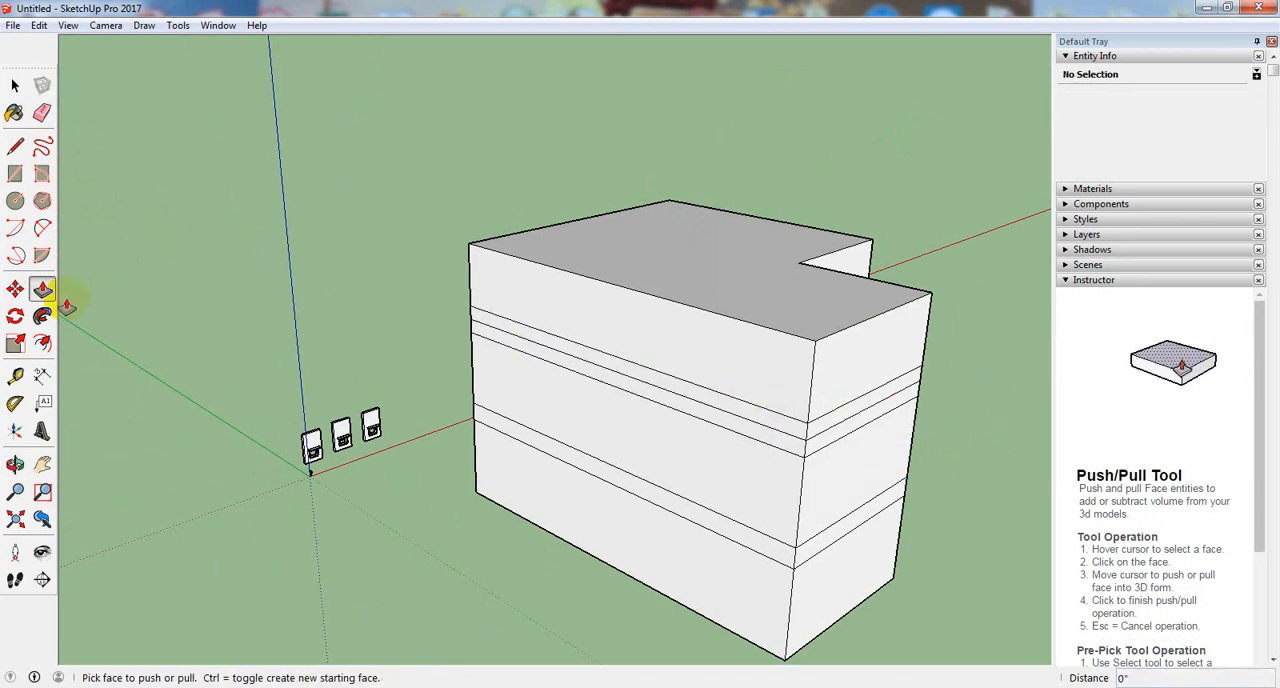
- Try deleting the vertical corner edges of the L-shaped block's uppermost thin band to remove its side faces, and undo the deletions
click(12, 150)
click(13, 88)
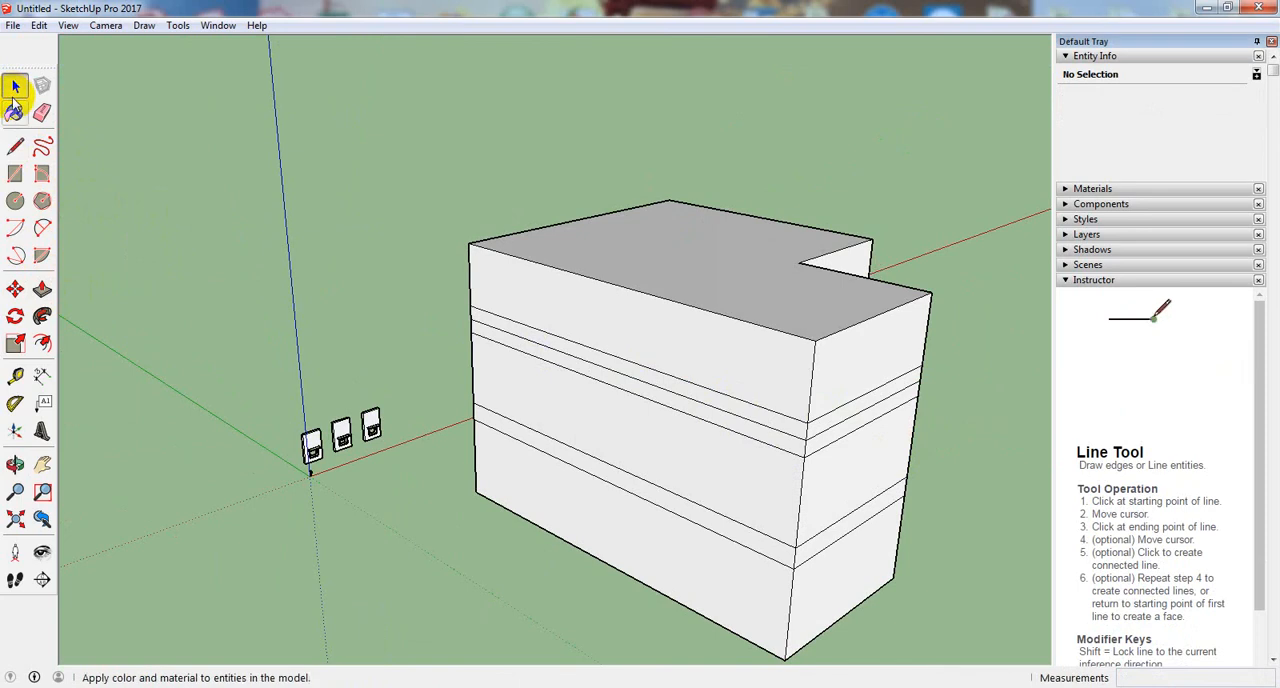
middle_drag(220, 430, 5, 310)
scroll(380, 352, up, 4)
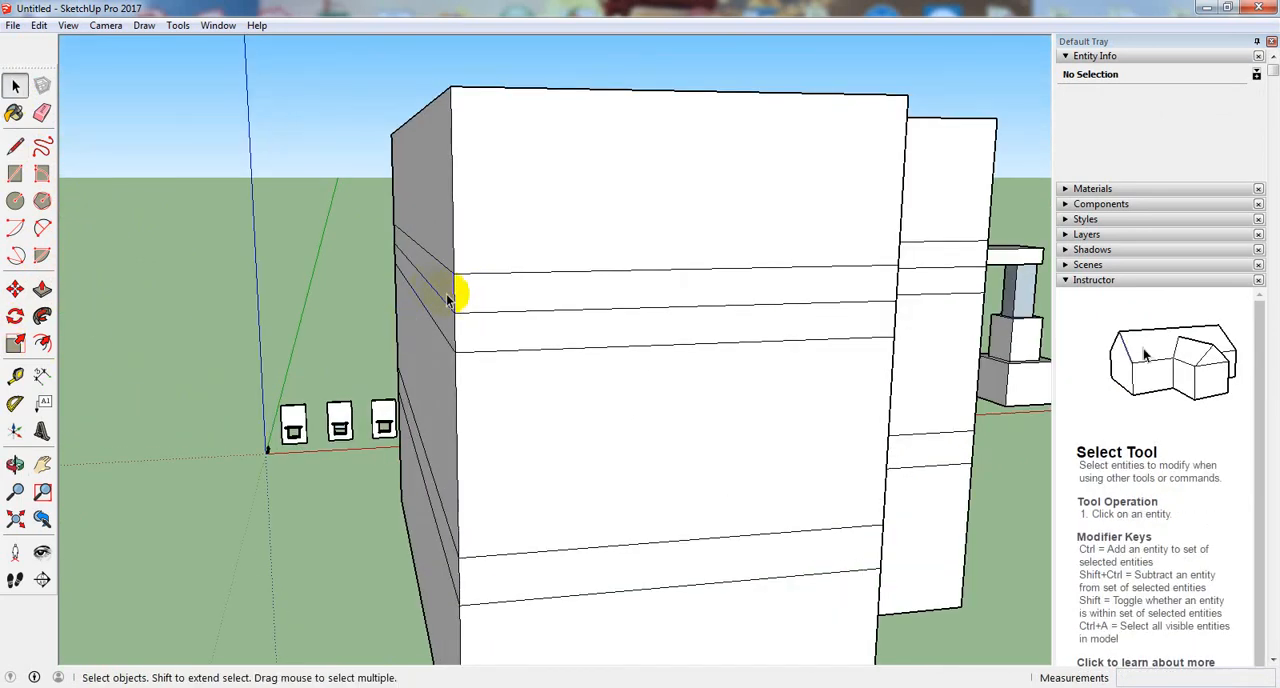
click(454, 293)
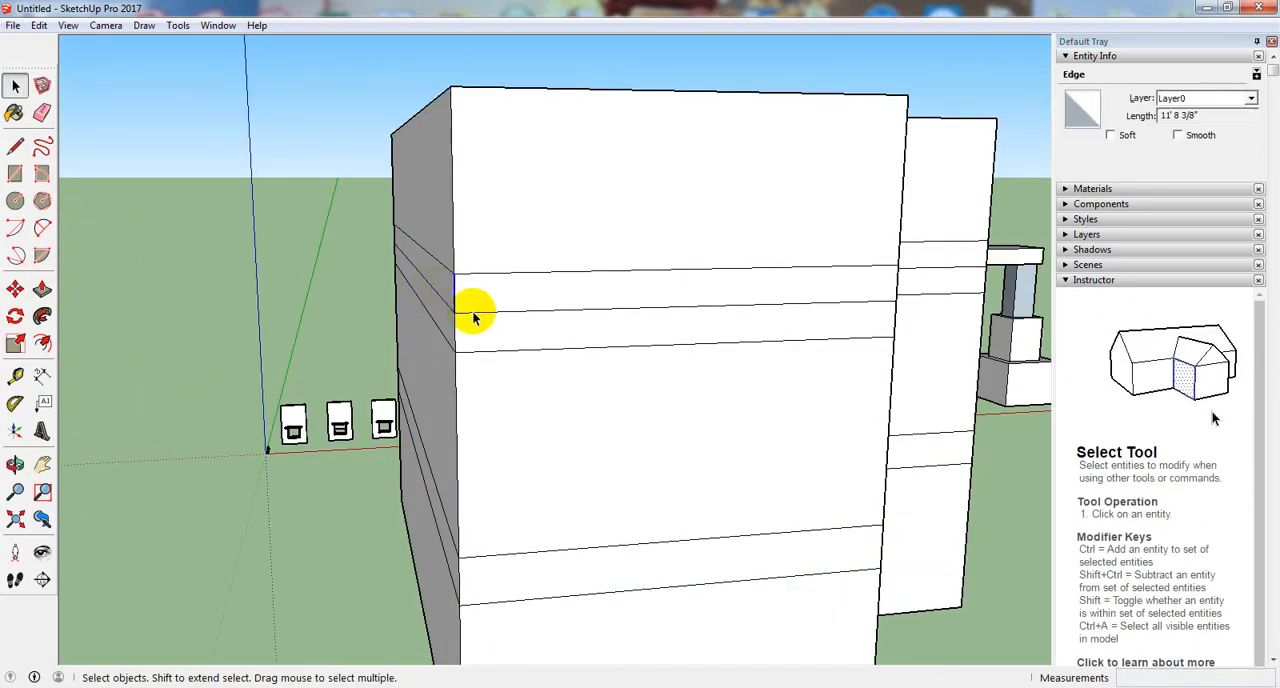
key(Delete)
middle_drag(581, 358, 746, 405)
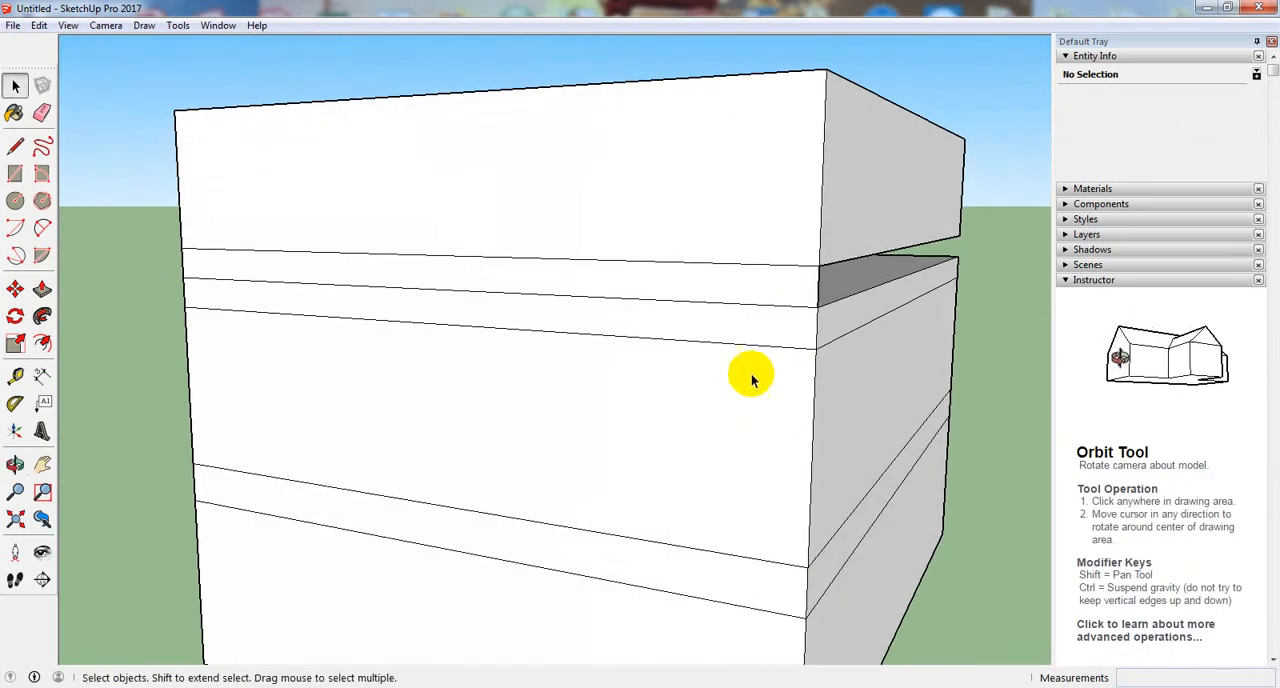
click(818, 289)
key(Delete)
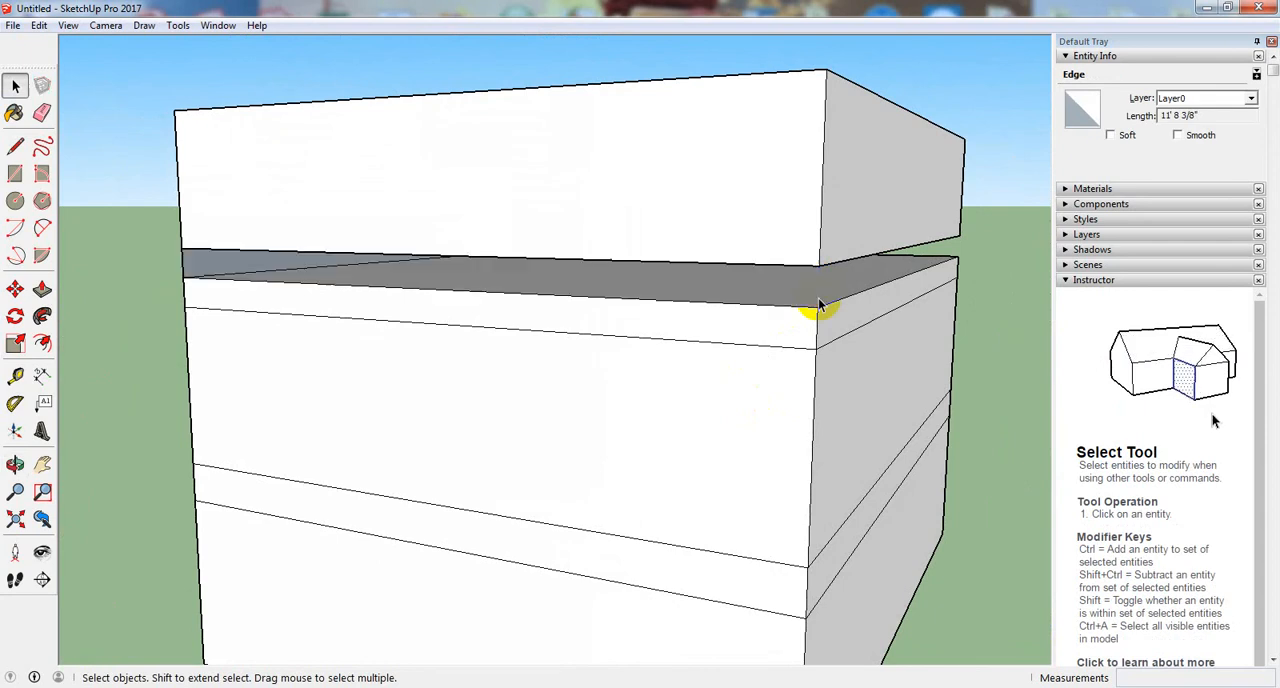
middle_drag(453, 354, 605, 355)
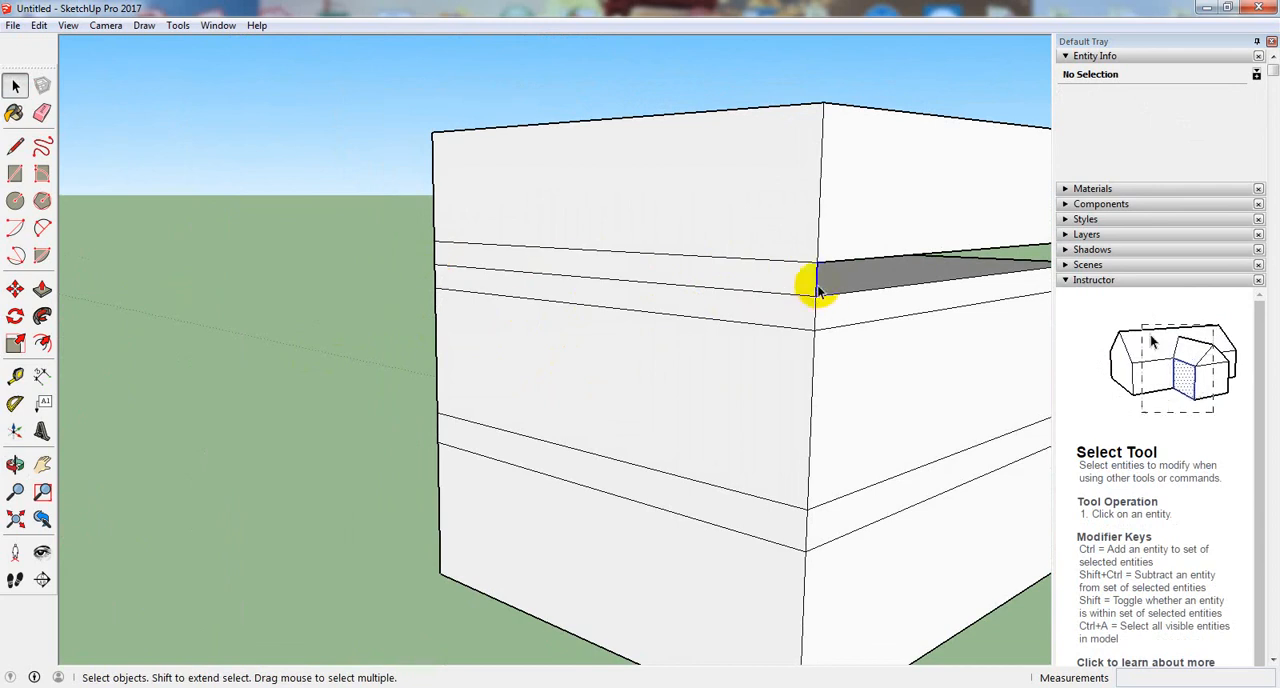
middle_drag(884, 405, 538, 411)
key(ctrl+z)
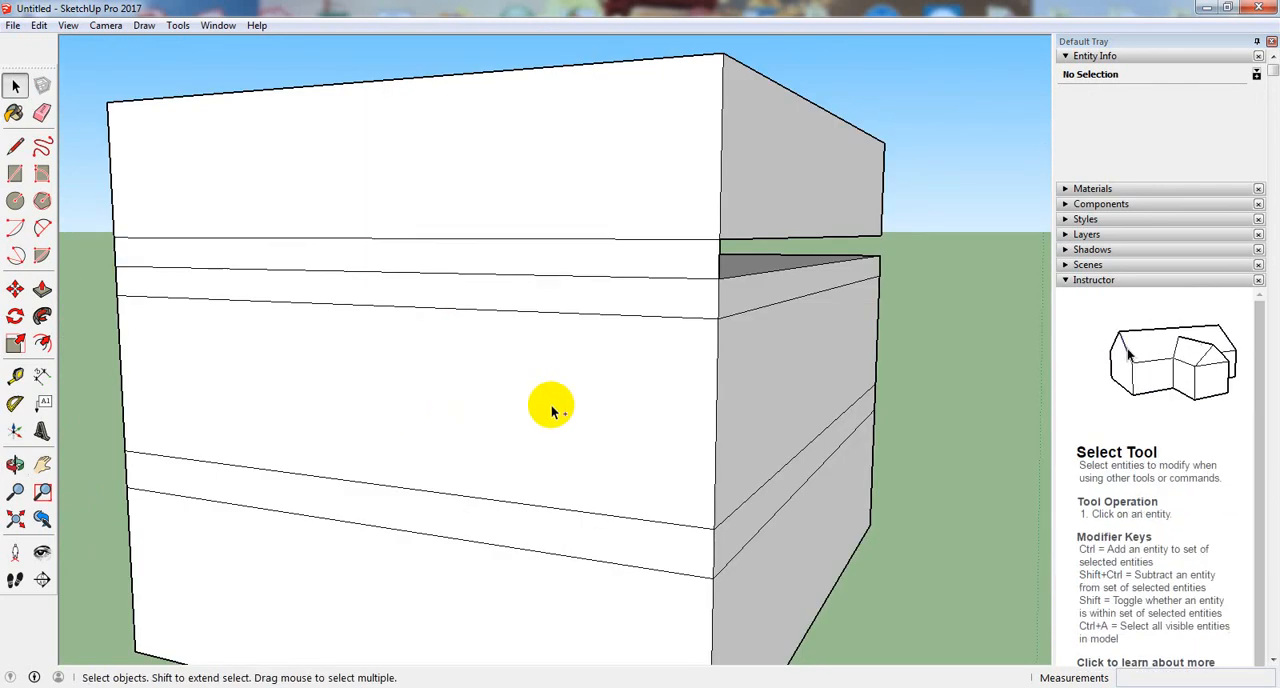
- Push the L-shaped block's top face down 53' 8 9/16" with Push/Pull
scroll(679, 420, down, 5)
middle_drag(766, 409, 425, 470)
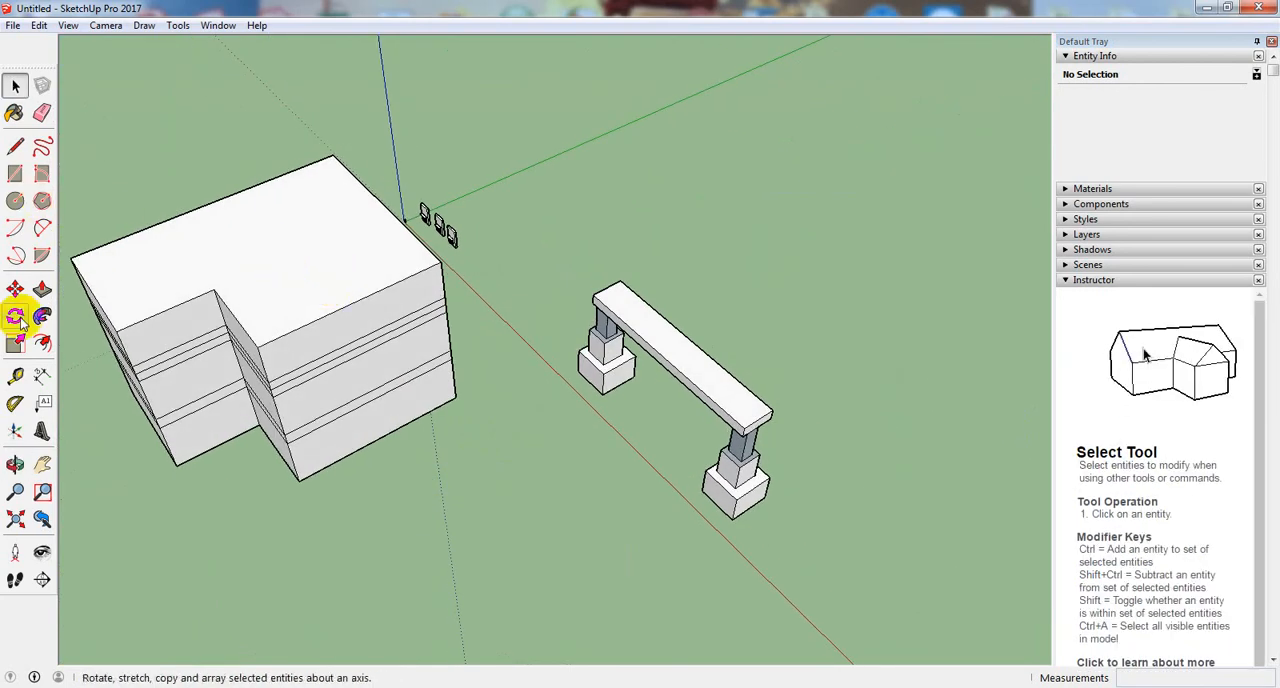
click(42, 290)
click(228, 266)
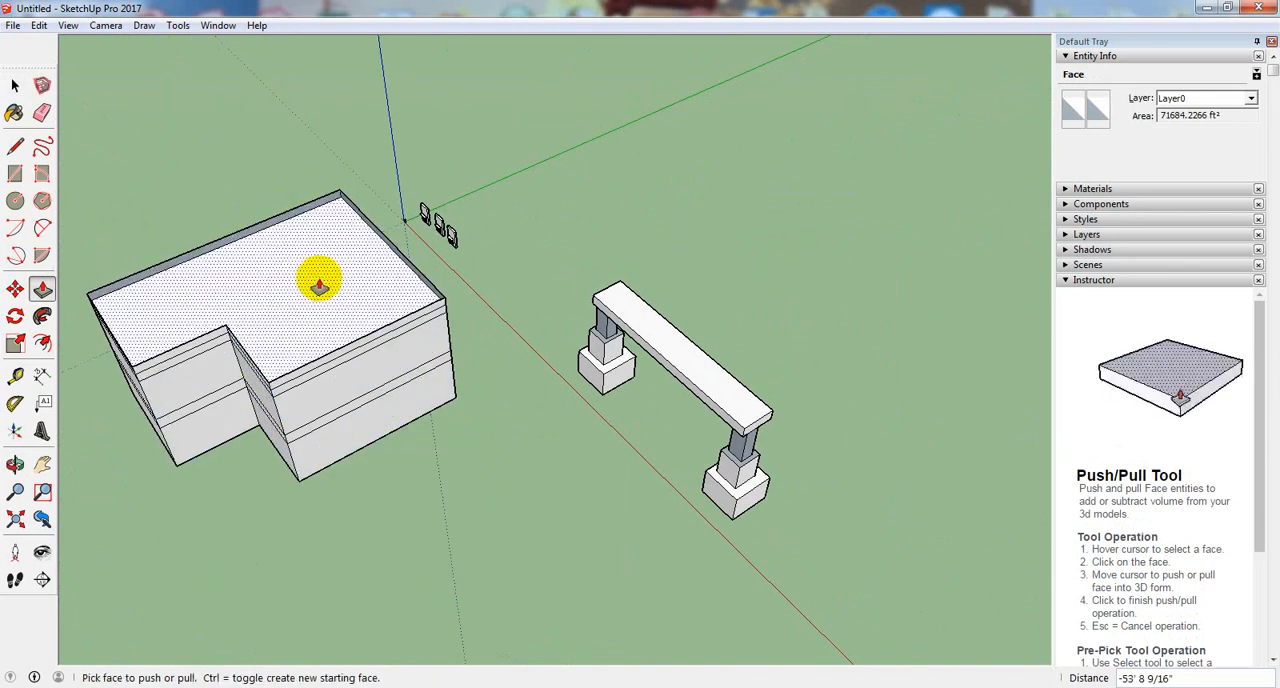
- Examine the recessed top of the L-shaped block and review the Push/Pull modifier keys in the tool instructions
middle_drag(317, 277, 545, 288)
middle_drag(425, 375, 151, 309)
middle_drag(310, 310, 46, 420)
middle_drag(280, 460, 38, 408)
middle_drag(250, 390, 603, 386)
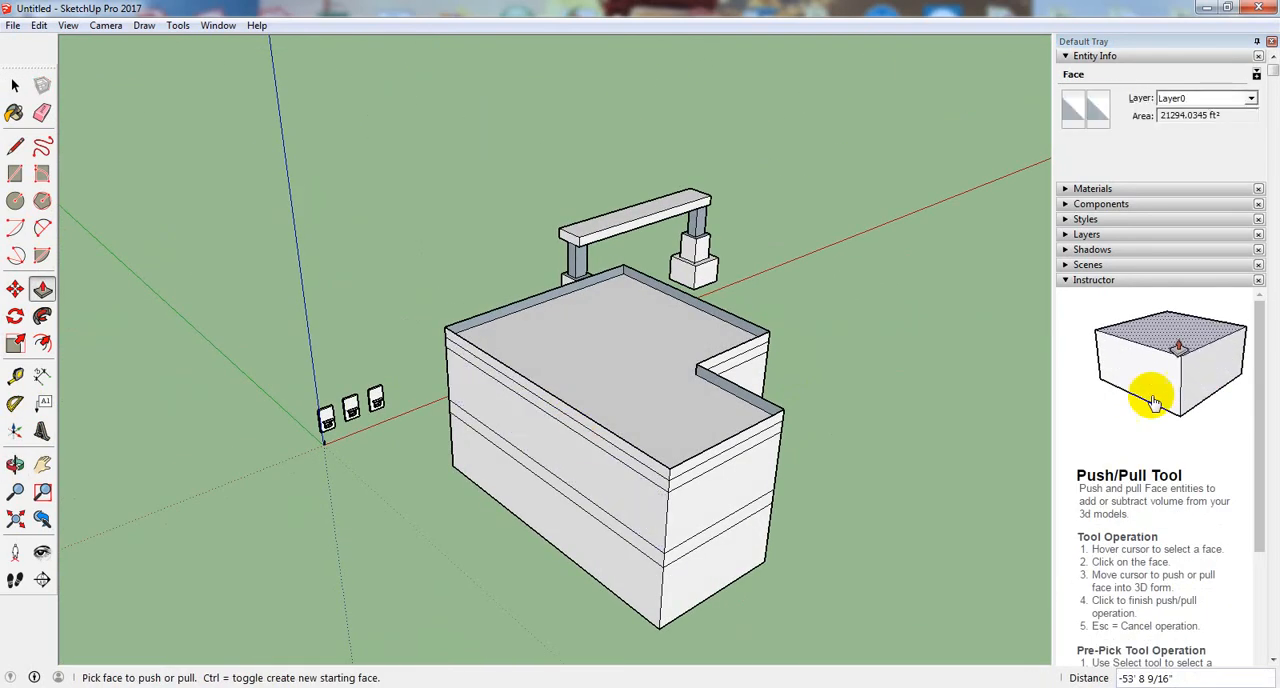
drag(1260, 405, 1262, 588)
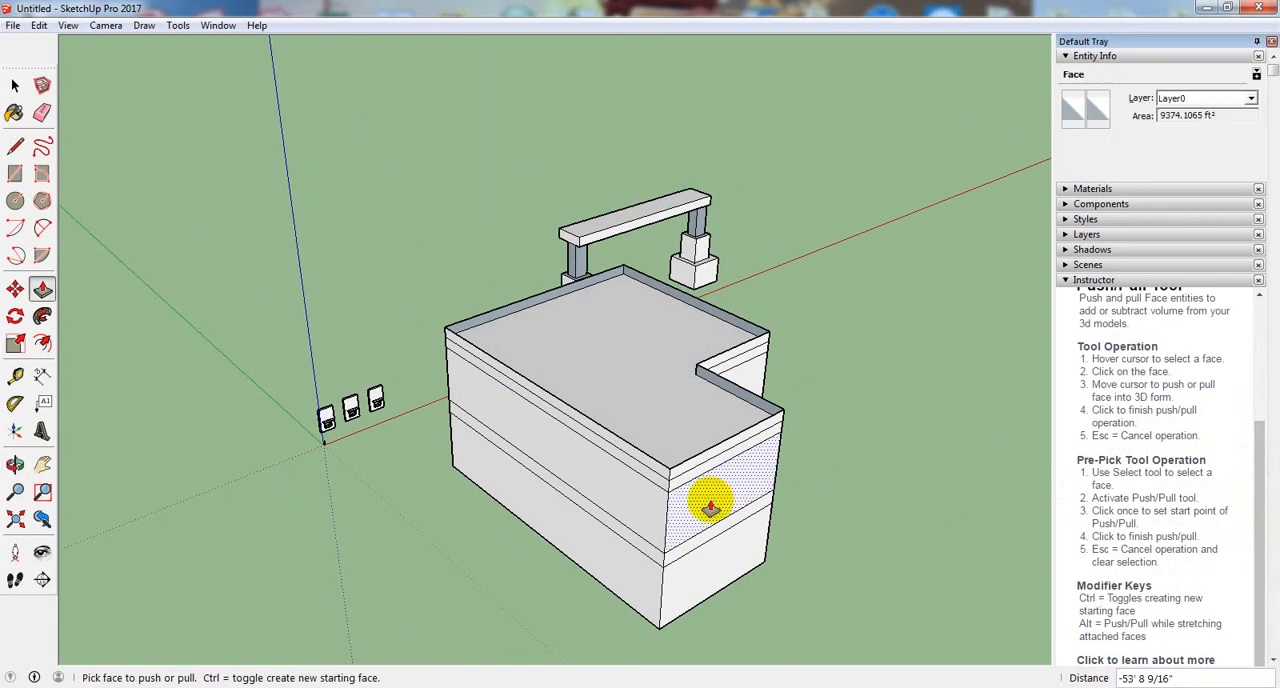
- Pull the L-shaped block's recessed top face up 4' 3 1/4", and push it back down 16' 2 5/16"
click(660, 422)
click(659, 408)
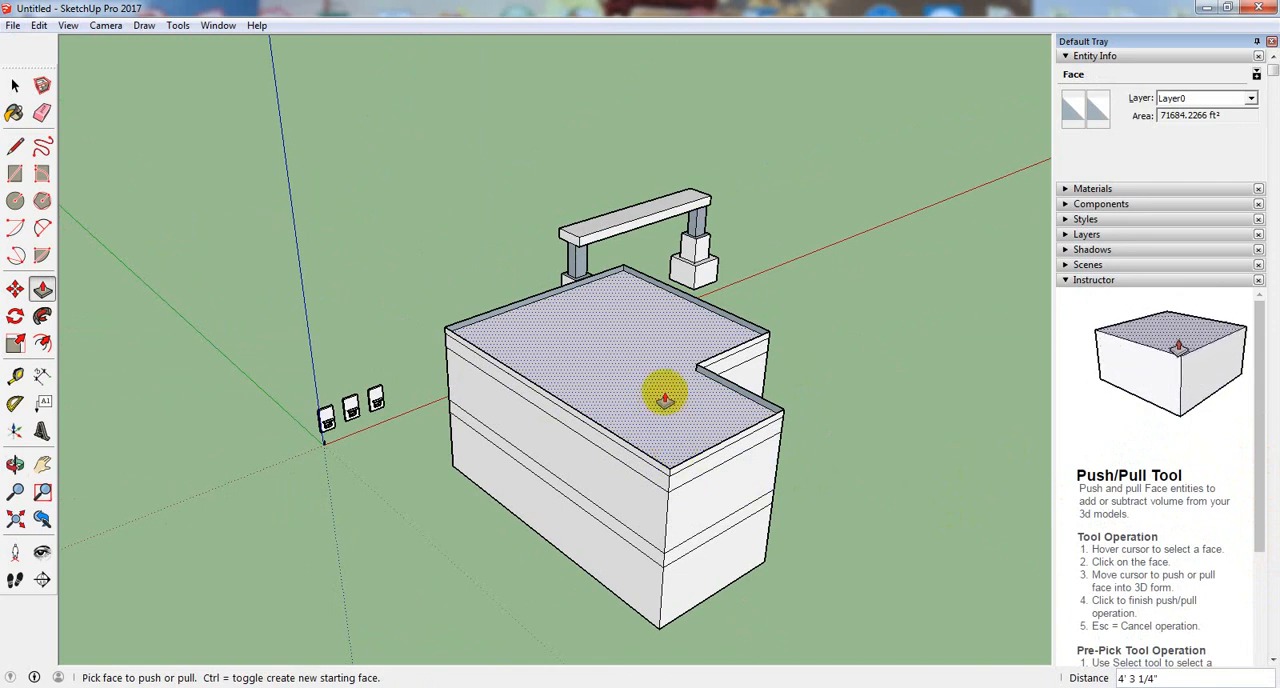
click(665, 400)
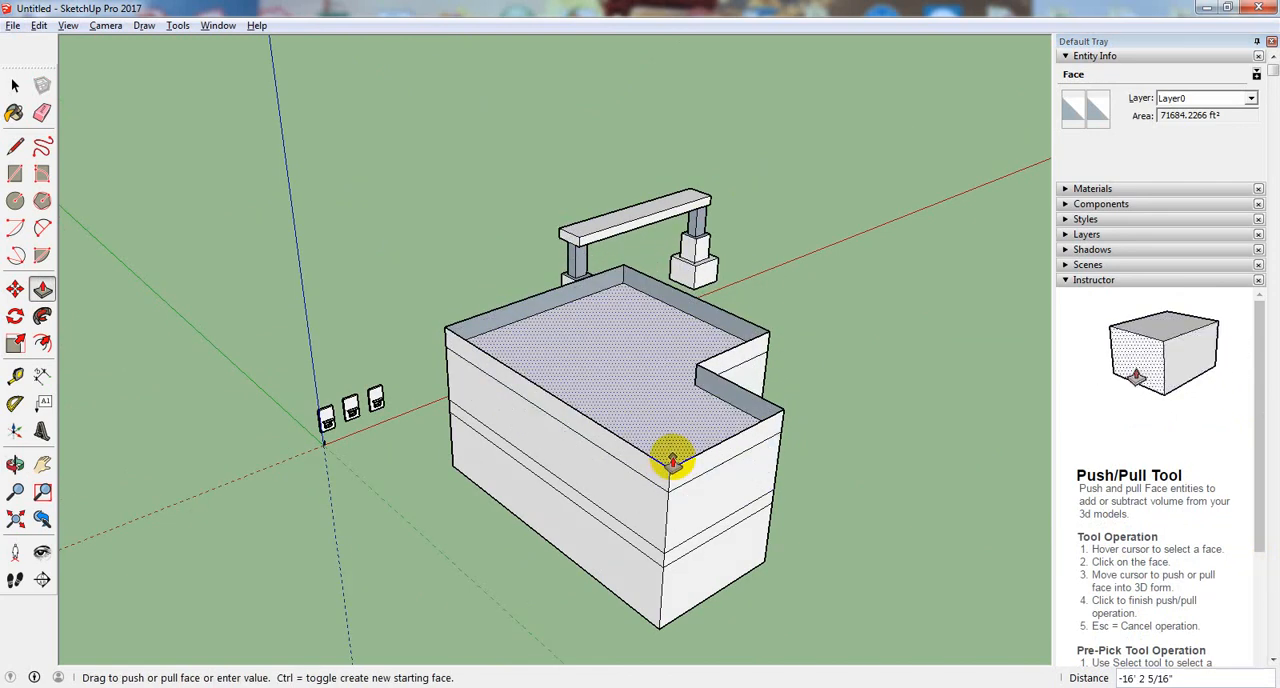
click(669, 460)
middle_drag(669, 394, 637, 403)
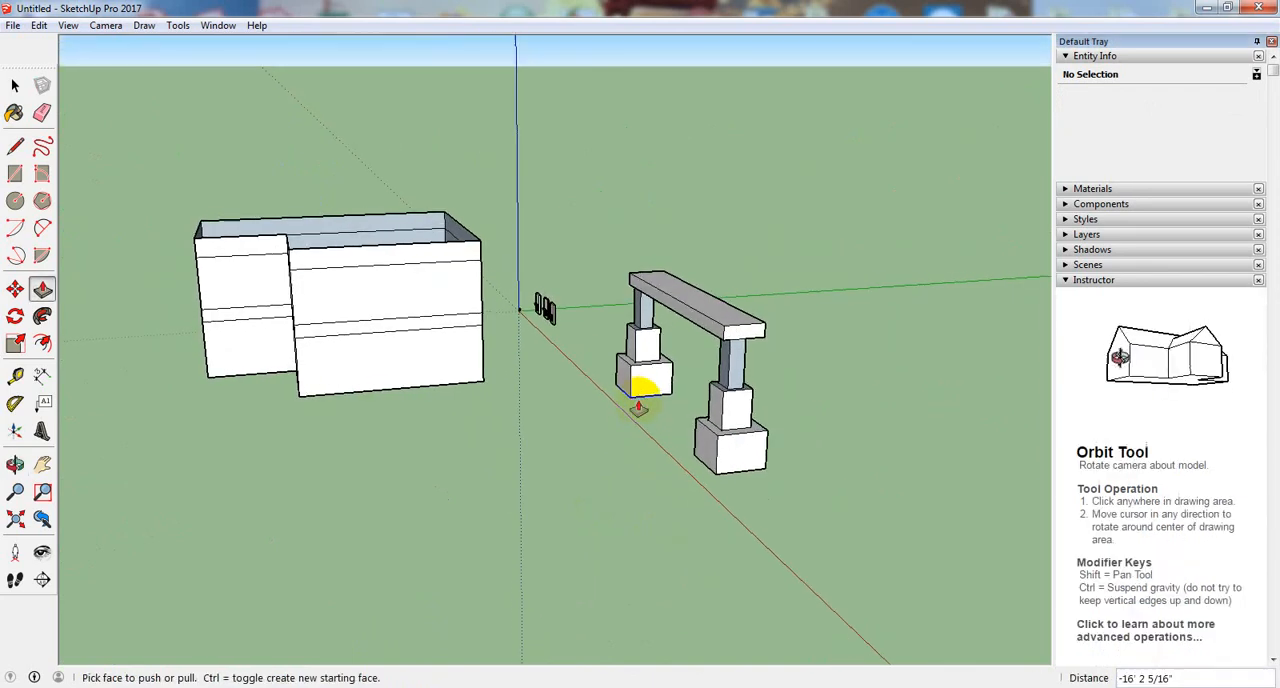
scroll(600, 380, up, 3)
scroll(597, 377, up, 1)
middle_drag(523, 320, 355, 507)
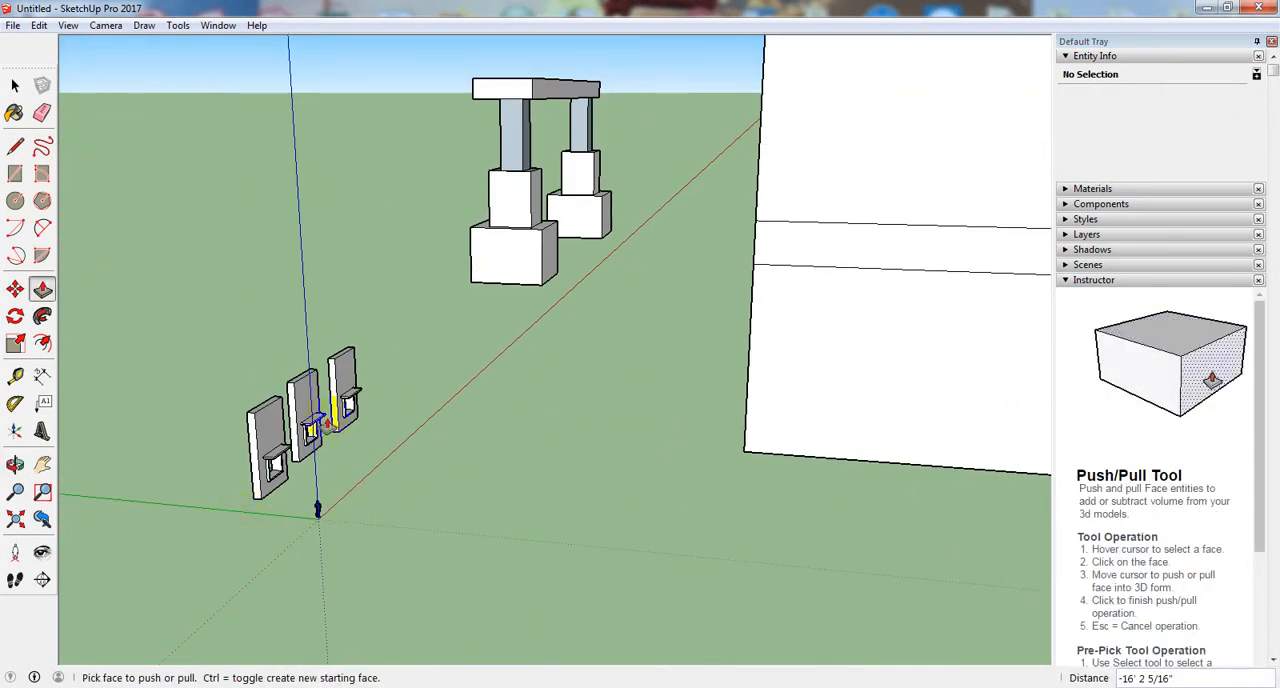
middle_drag(565, 308, 323, 440)
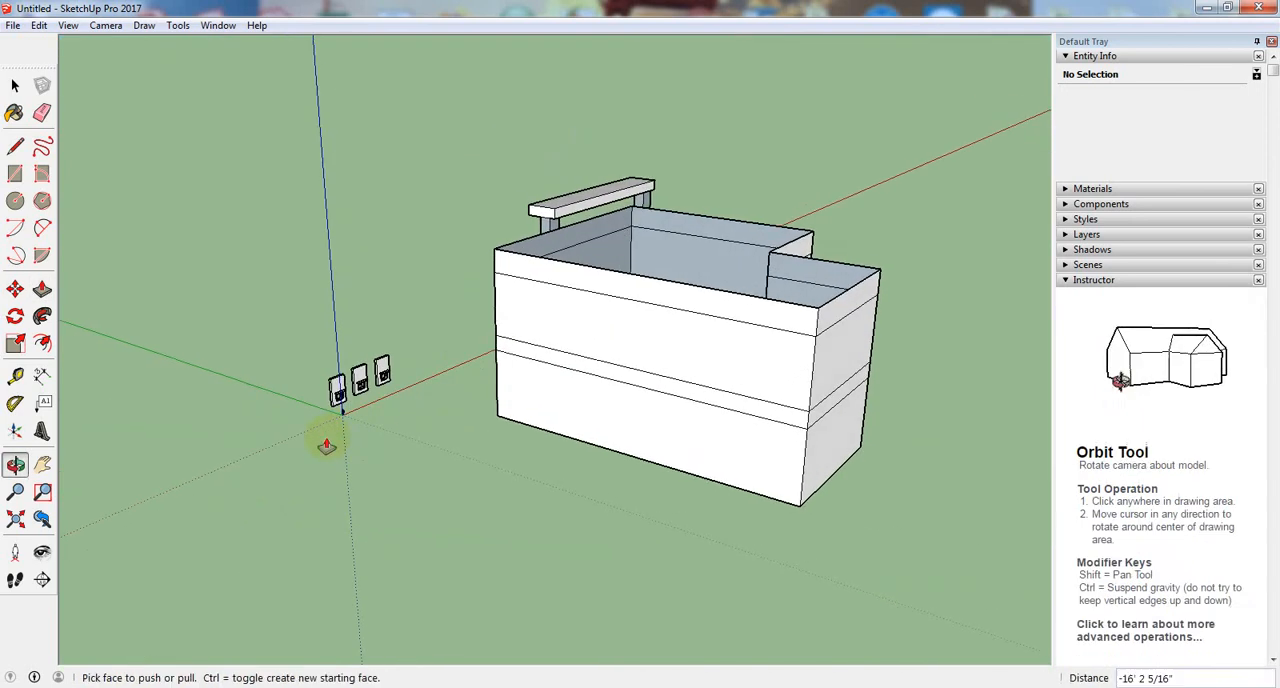